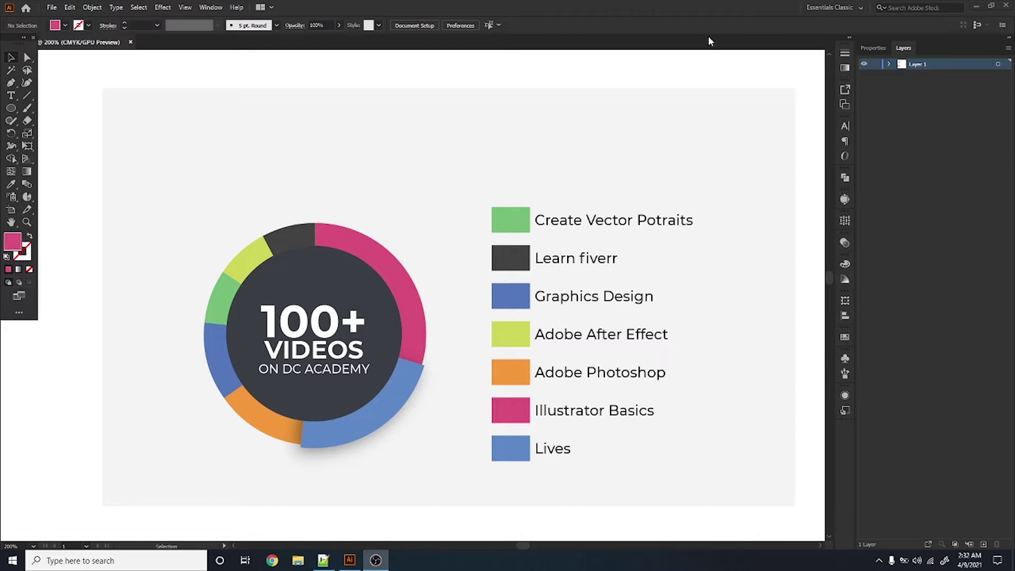
Scroll to the column chart and change its graph type to horizontal Bar.
scroll(508, 343, down, 2)
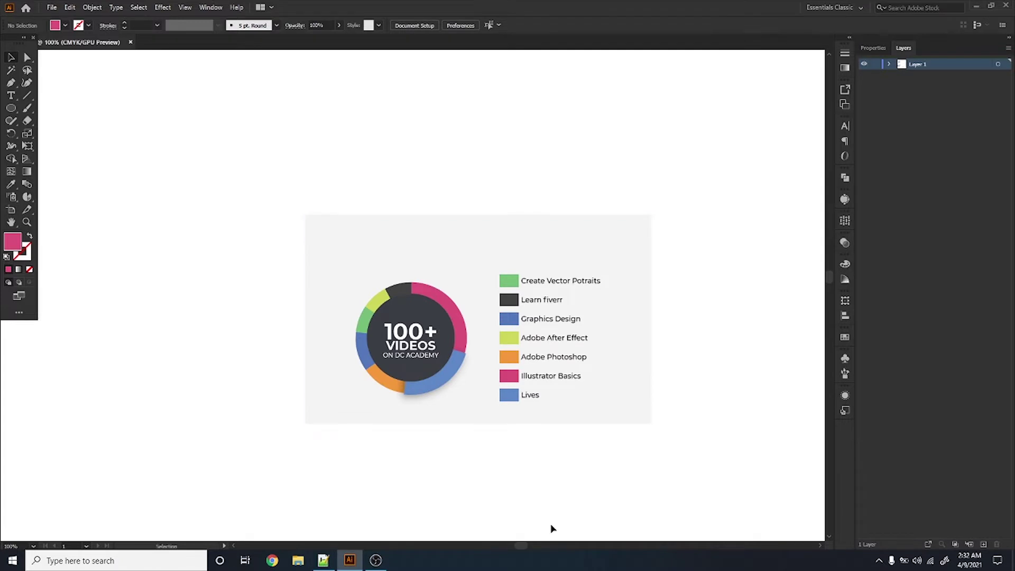
mouse_move(550, 528)
mouse_down()
mouse_move(464, 369)
mouse_move(487, 220)
mouse_up()
scroll(360, 467, up, 1)
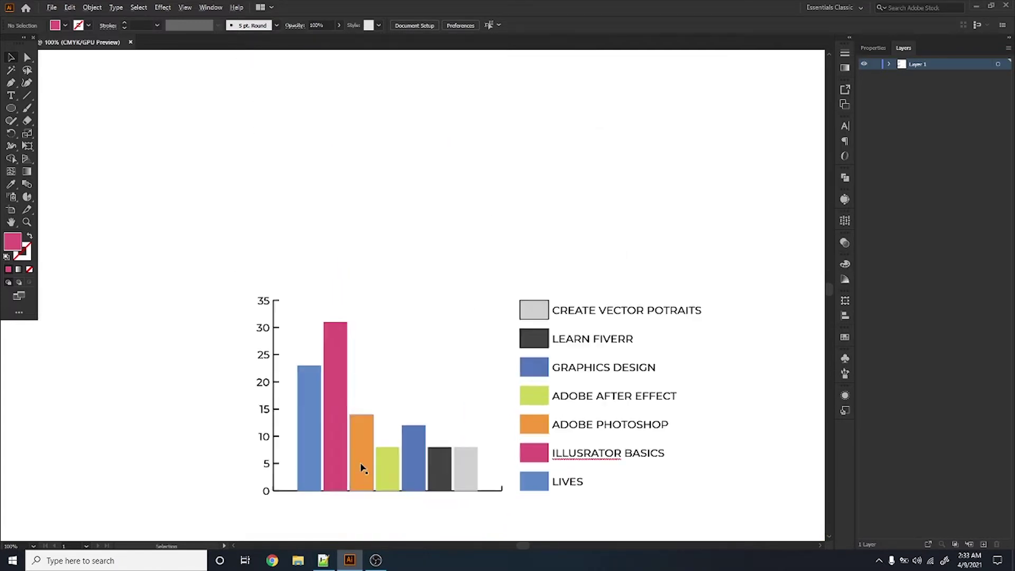
scroll(361, 468, up, 1)
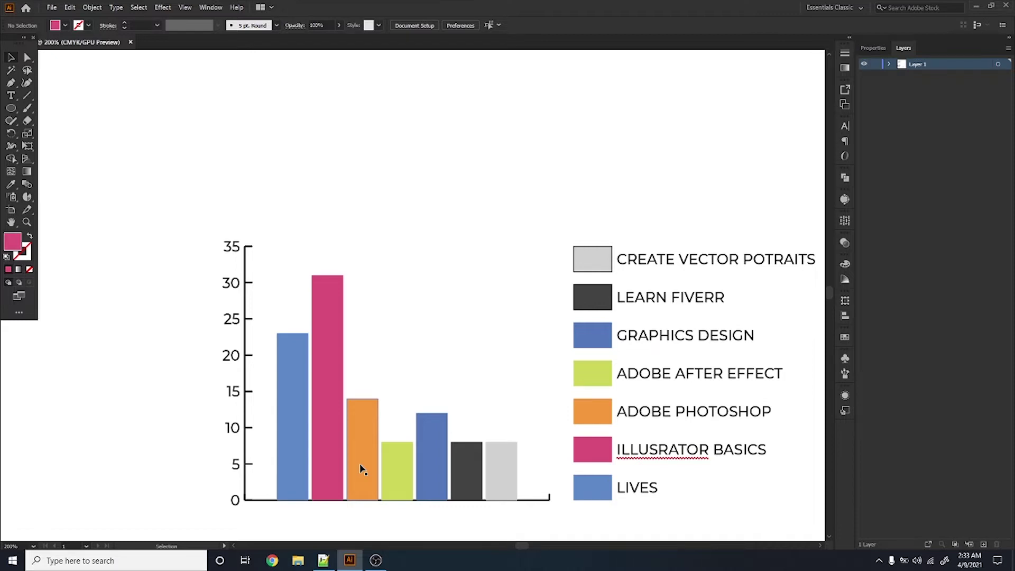
scroll(361, 470, up, 2)
scroll(361, 469, up, 2)
scroll(361, 470, up, 2)
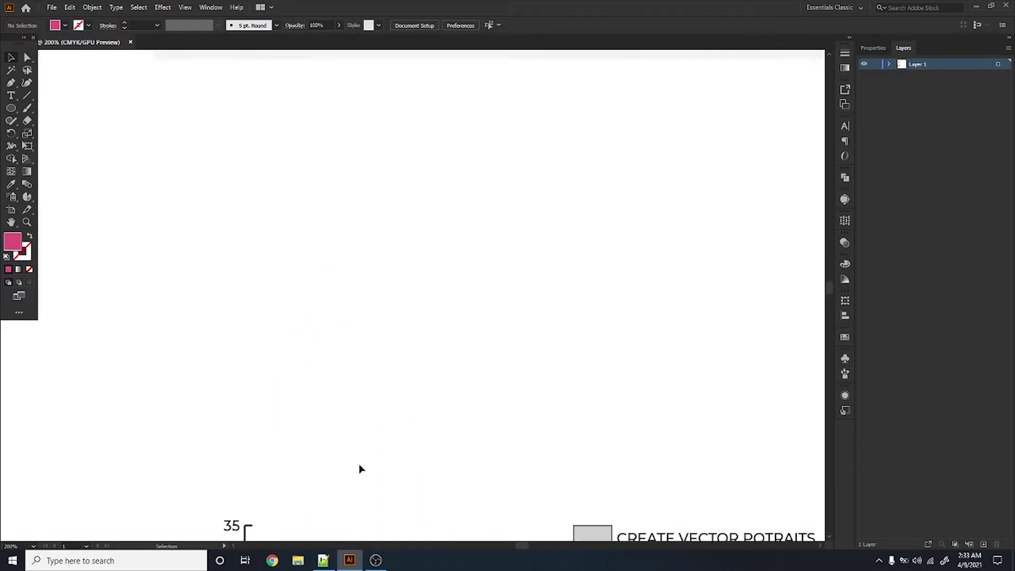
scroll(361, 470, up, 3)
scroll(359, 465, up, 2)
scroll(374, 410, down, 1)
scroll(381, 396, down, 3)
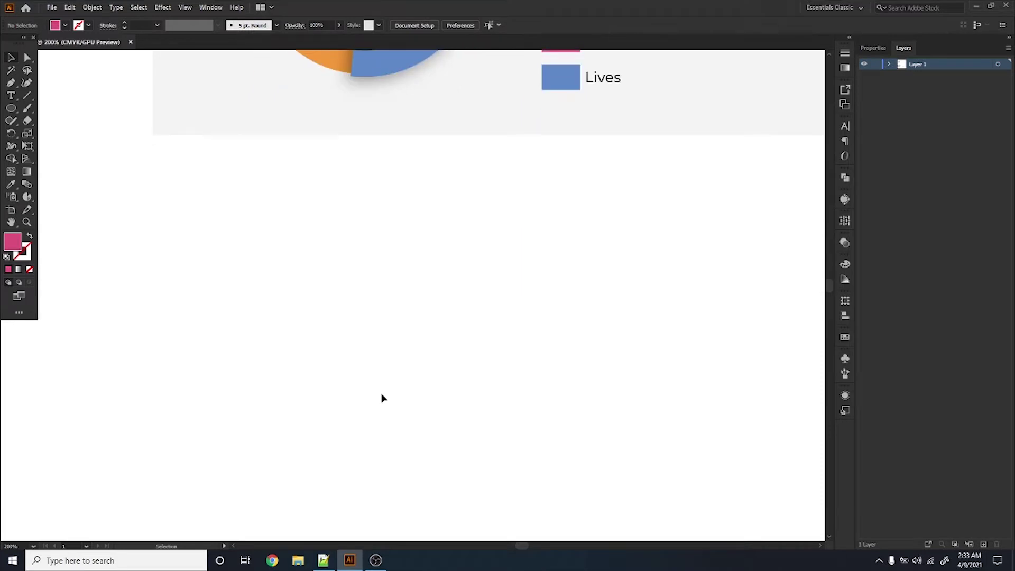
scroll(381, 396, down, 5)
right_click(338, 233)
click(365, 282)
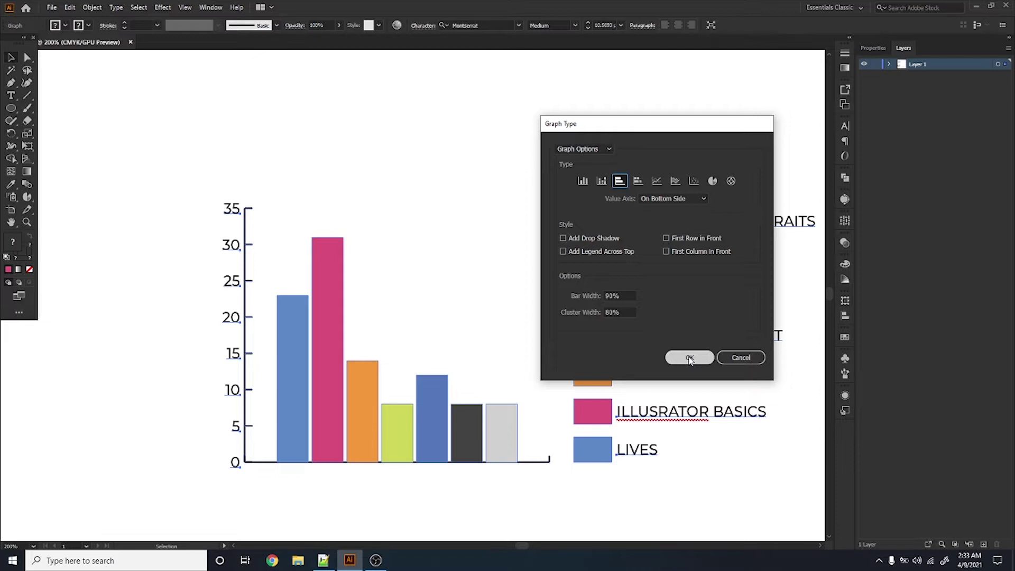
click(690, 358)
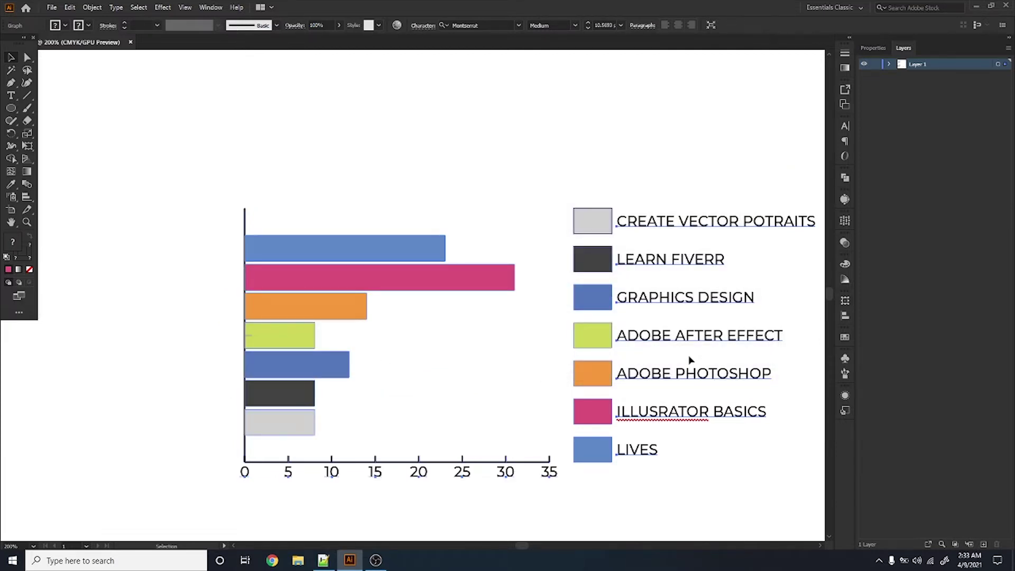
Test changing the Adobe After Effects value to 25 in the graph data, then undo back to 8.
right_click(345, 314)
click(391, 374)
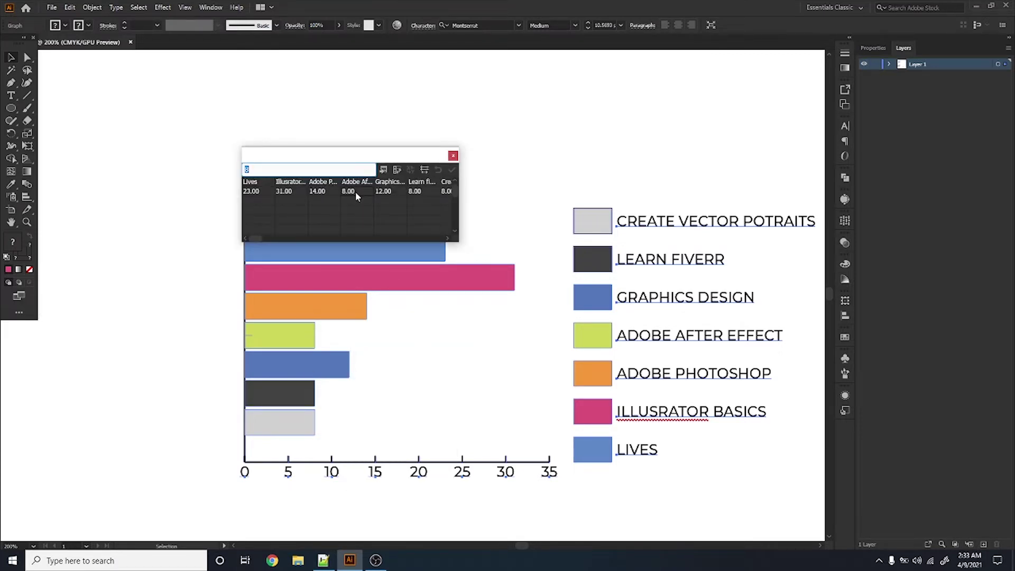
text(25)
key(Return)
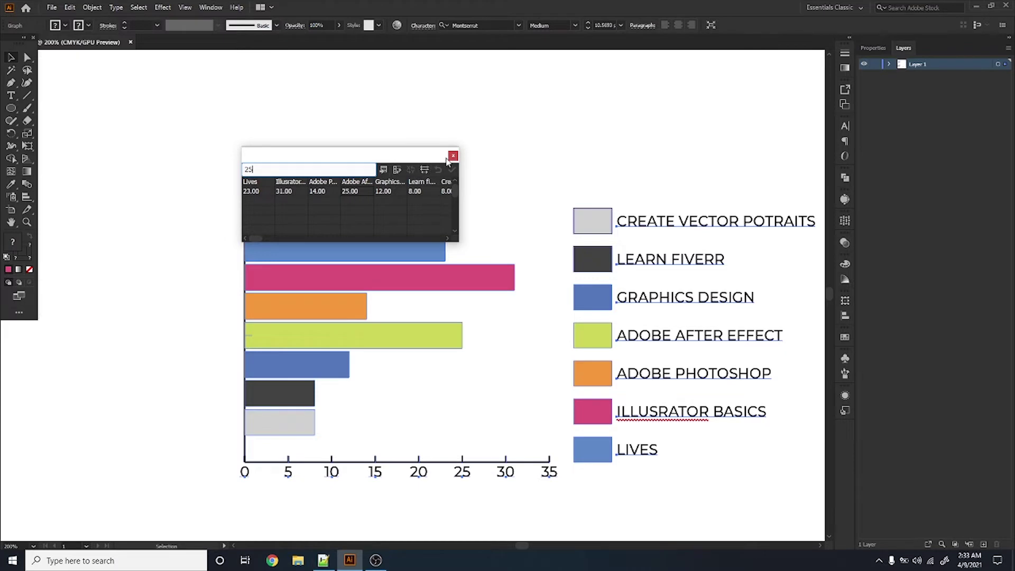
click(453, 155)
click(511, 235)
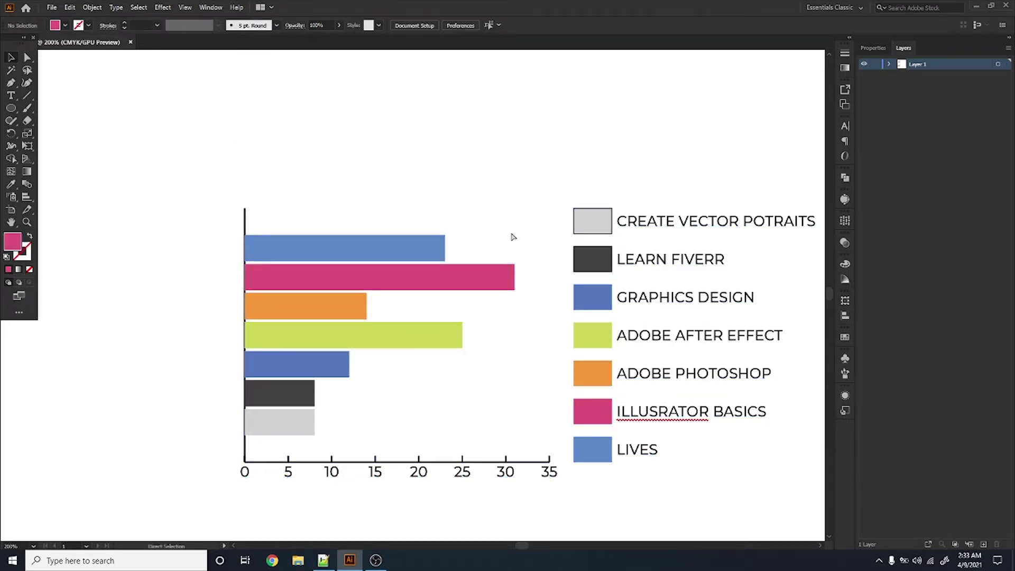
key(ctrl+z)
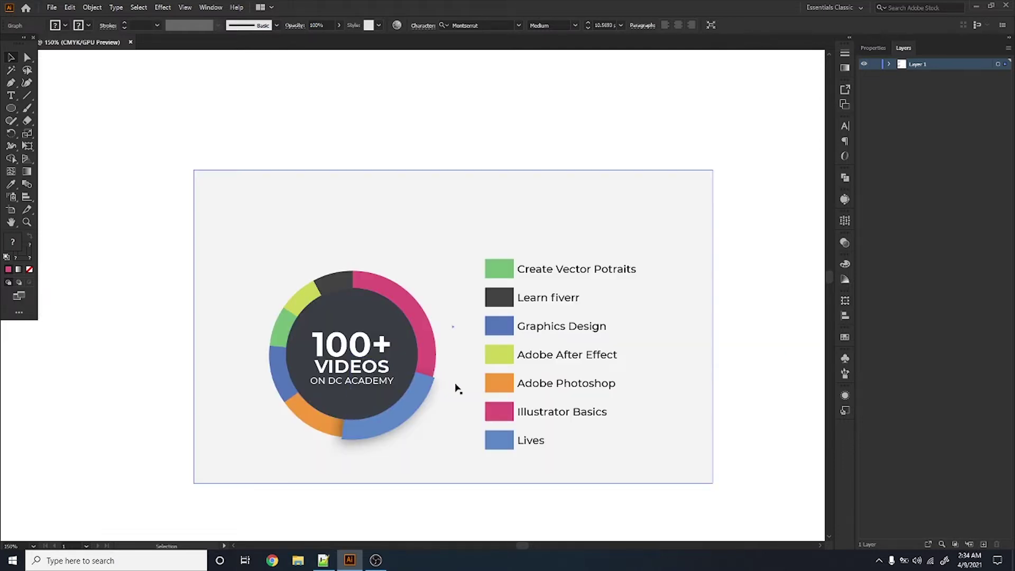
drag(407, 385, 401, 241)
scroll(401, 241, down, 3)
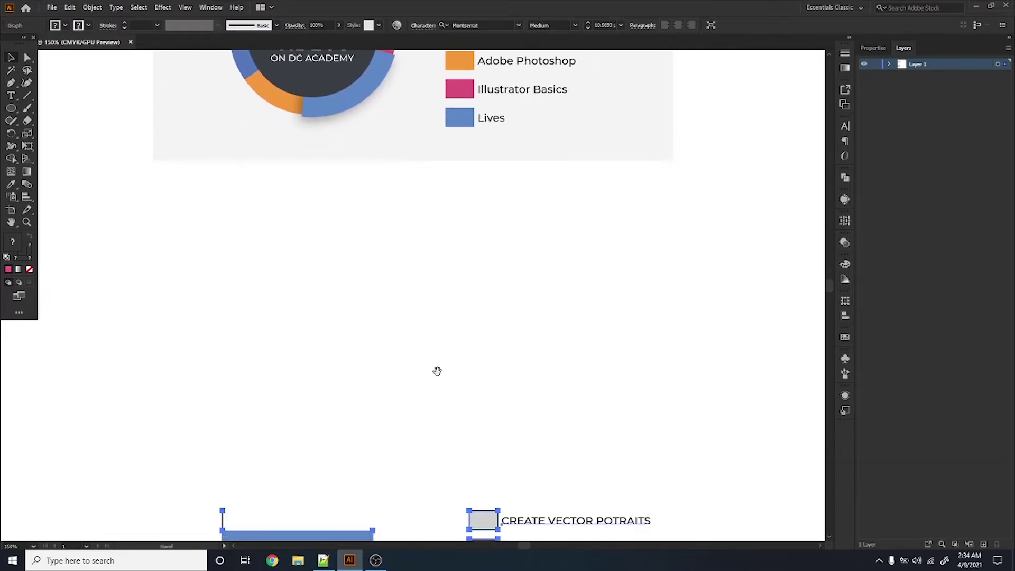
drag(437, 369, 439, 227)
click(433, 262)
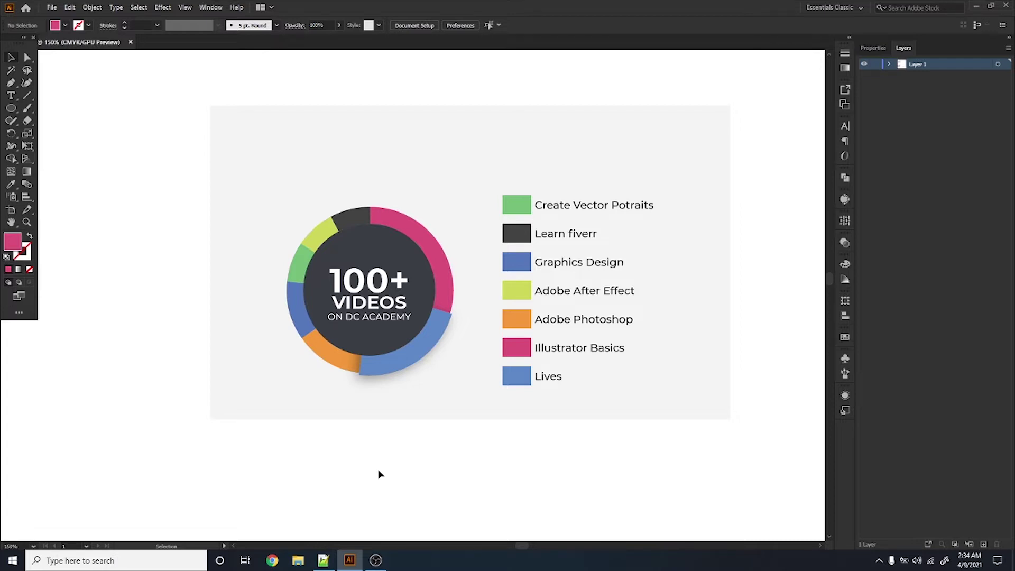
scroll(359, 493, down, 3)
drag(694, 503, 412, 324)
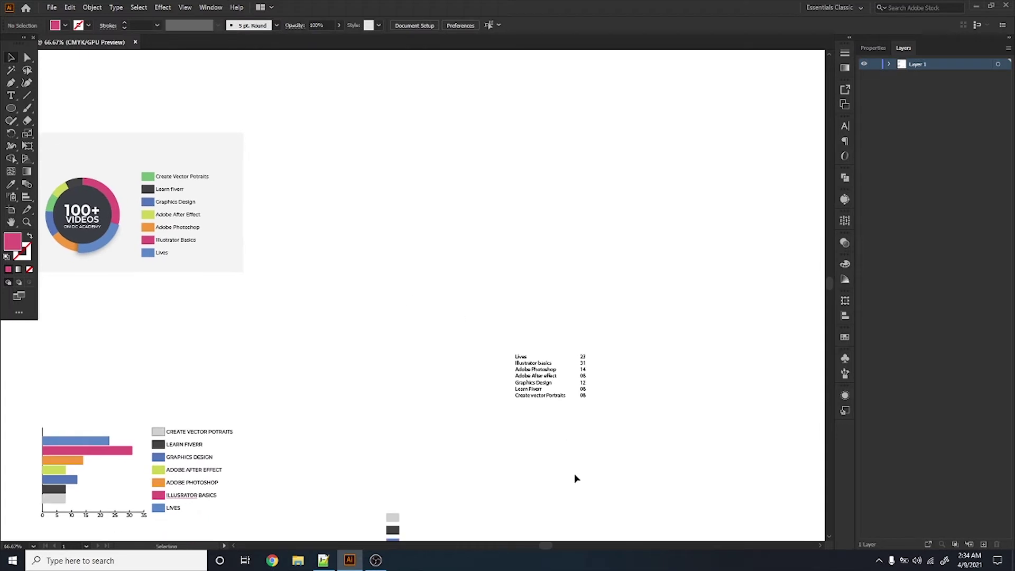
Scale up the text frame holding the course names and values.
scroll(575, 458, up, 1)
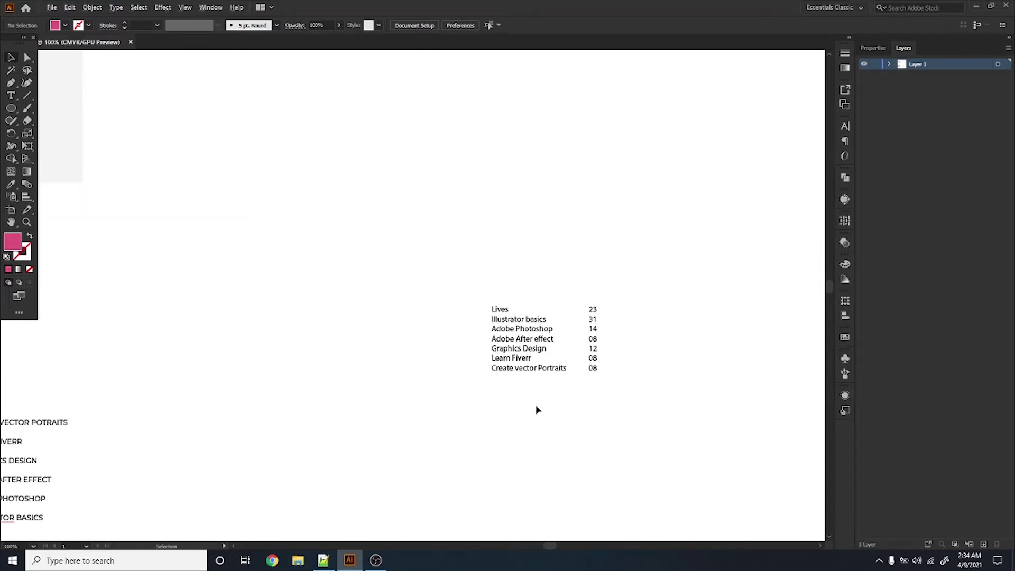
mouse_move(531, 396)
mouse_down()
mouse_move(436, 240)
mouse_move(477, 275)
mouse_move(577, 449)
mouse_up()
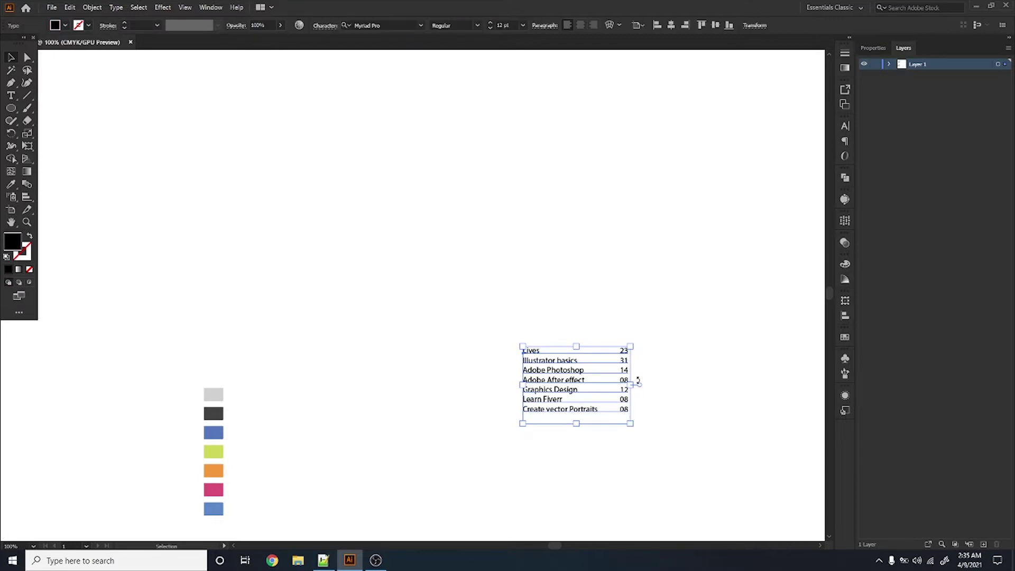
drag(630, 423, 711, 489)
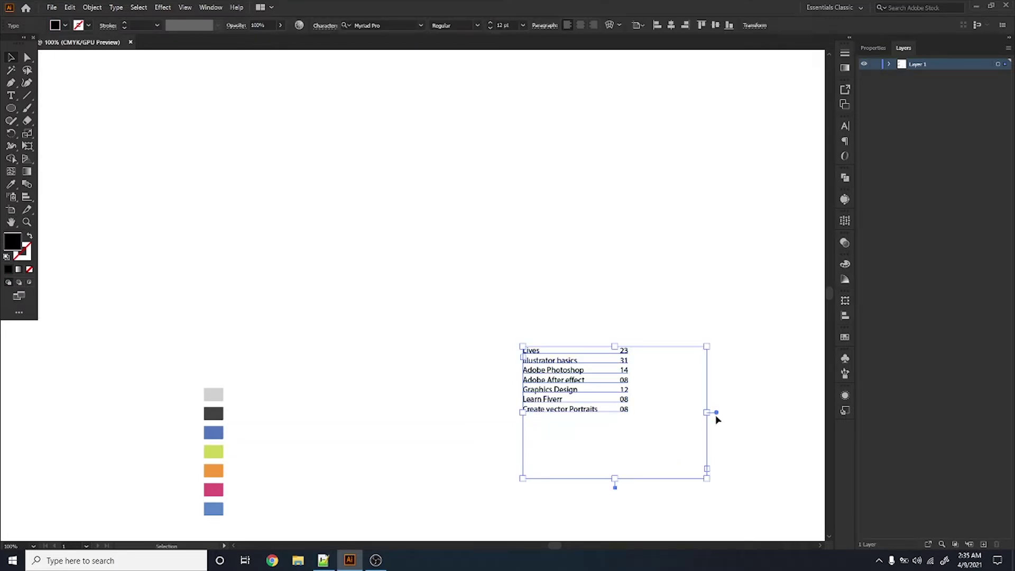
double_click(716, 412)
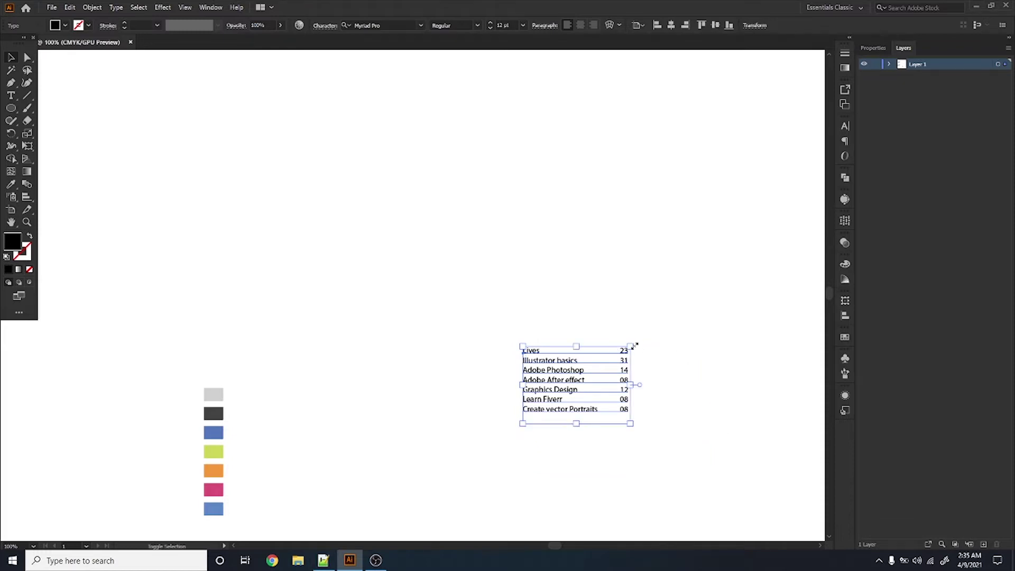
mouse_move(635, 344)
mouse_down()
mouse_move(758, 215)
mouse_move(712, 213)
mouse_up()
click(709, 222)
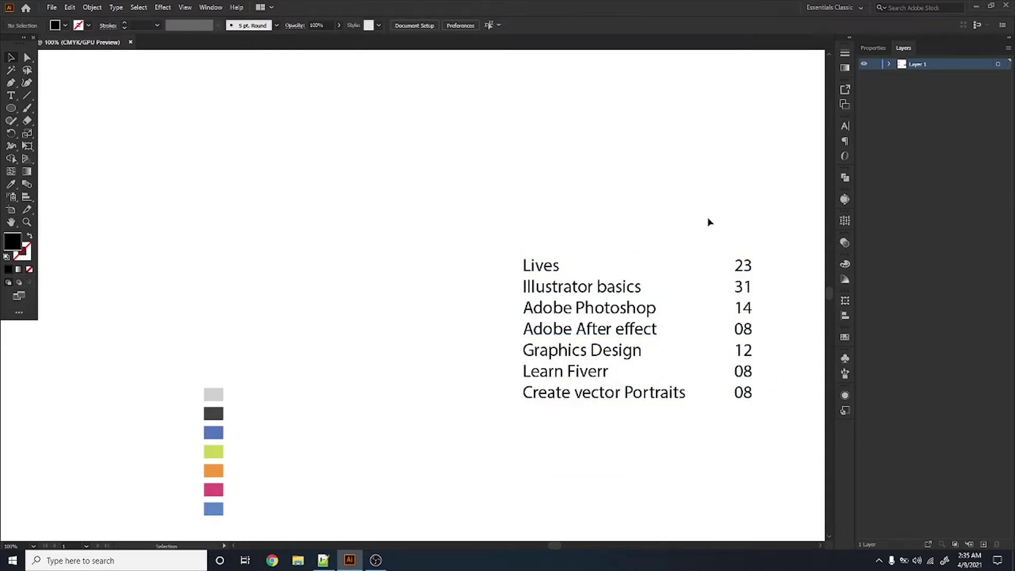
Marquee-select the colour swatch column and move it further left.
scroll(403, 363, down, 3)
drag(146, 290, 311, 461)
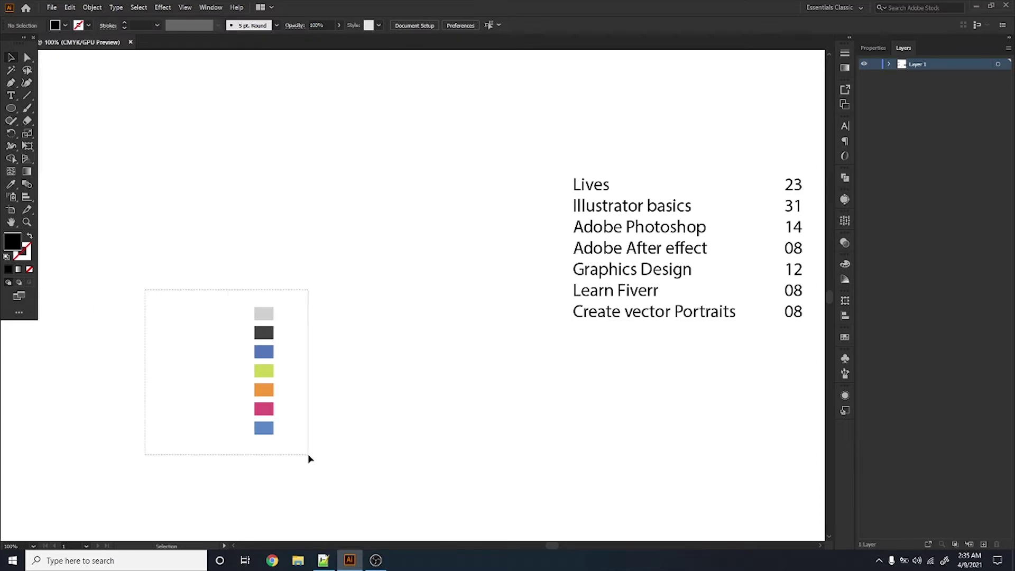
drag(267, 433, 193, 433)
click(482, 370)
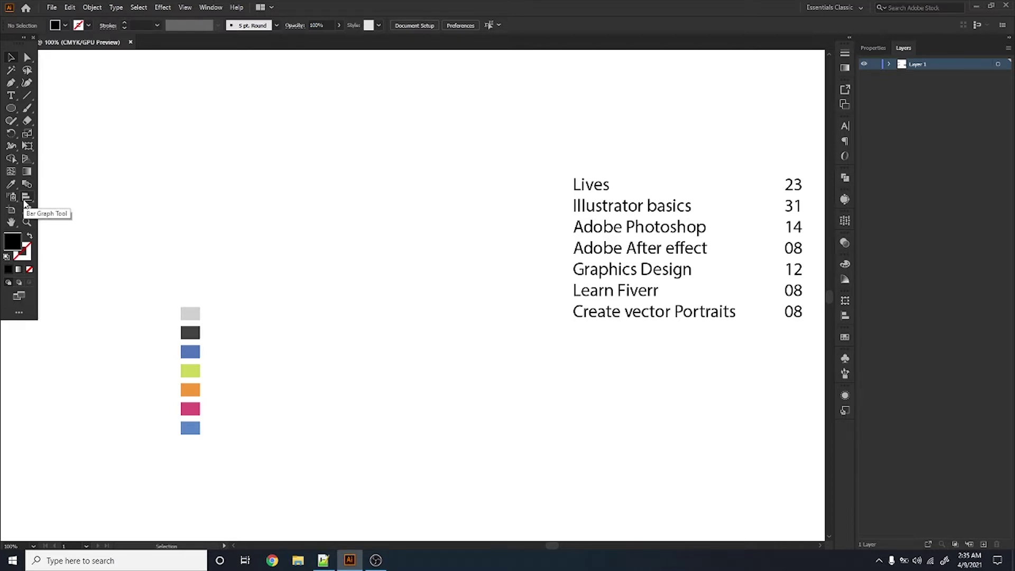
Toggle the toolbar from Basic back to Advanced and open the graph tool flyout.
click(25, 203)
click(29, 207)
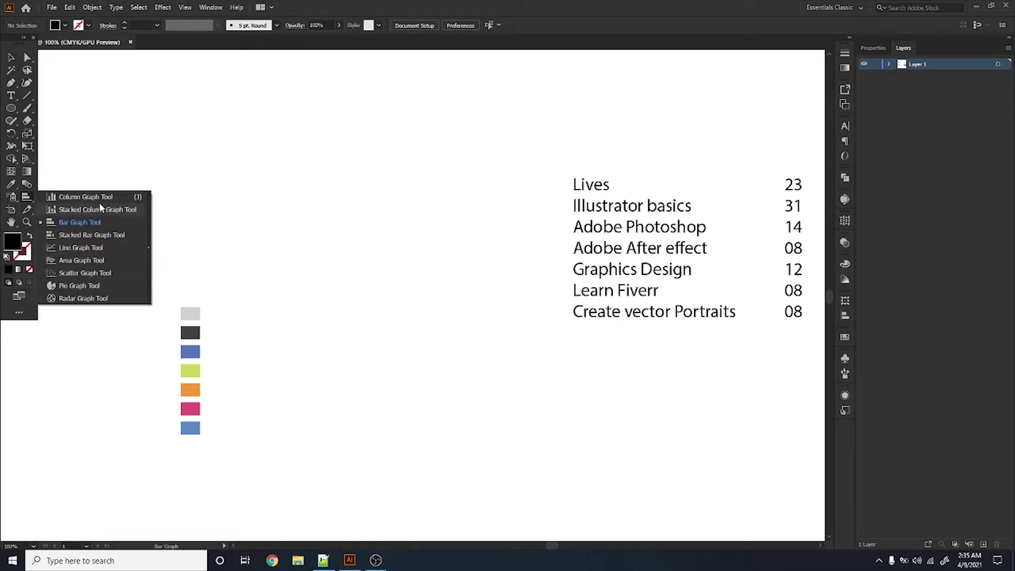
click(26, 198)
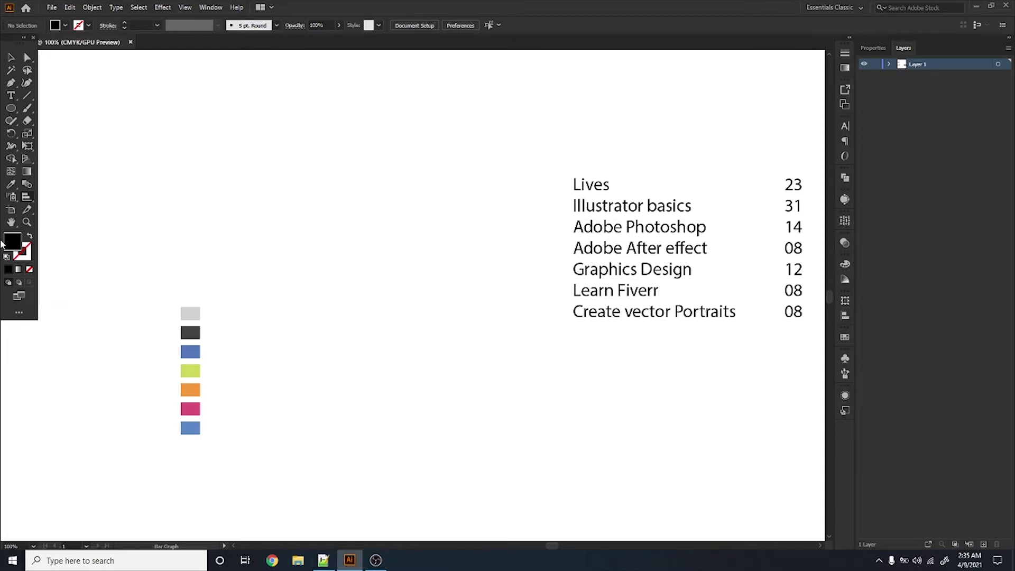
click(209, 7)
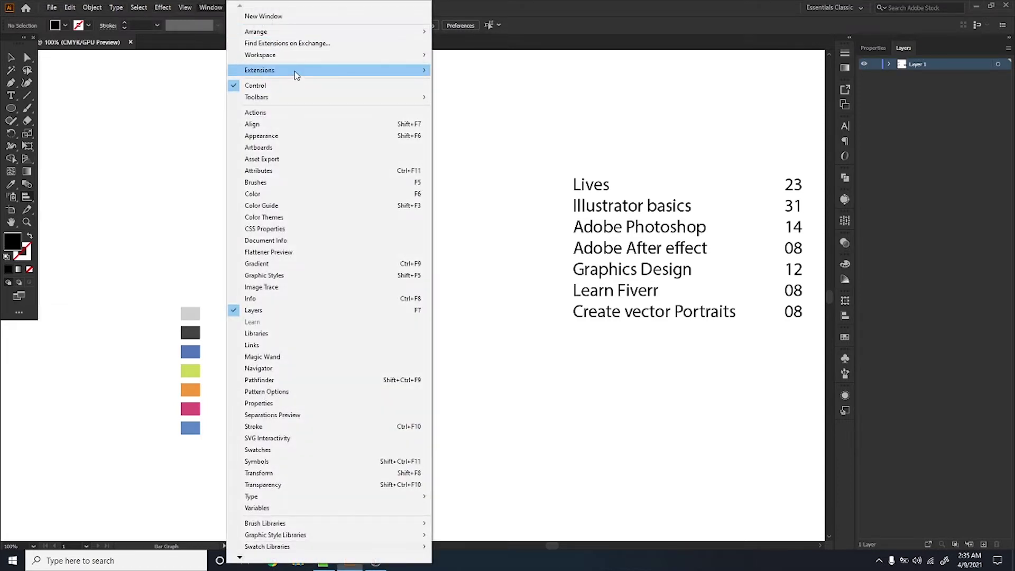
mouse_move(256, 97)
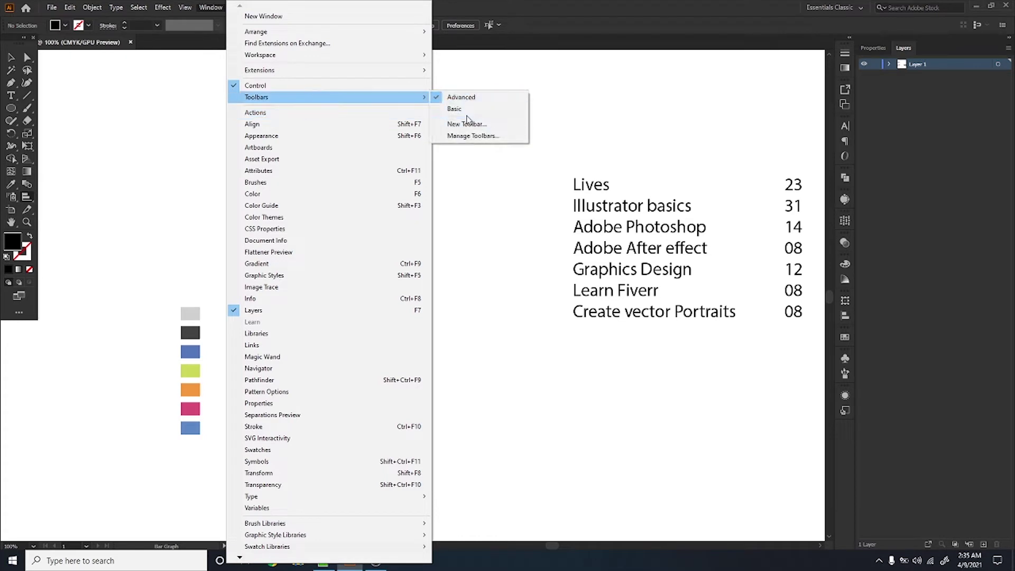
click(470, 108)
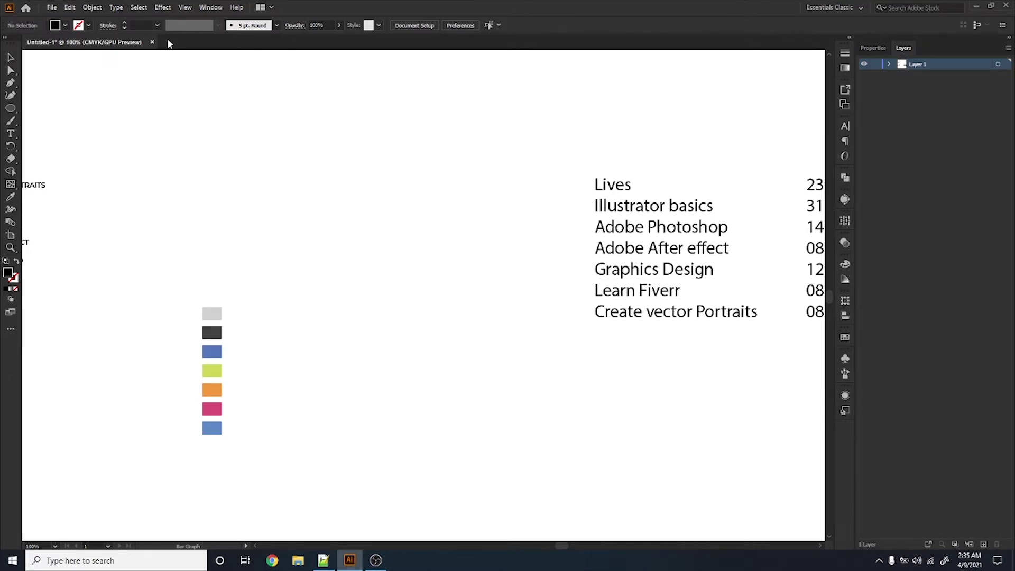
click(209, 7)
mouse_move(256, 97)
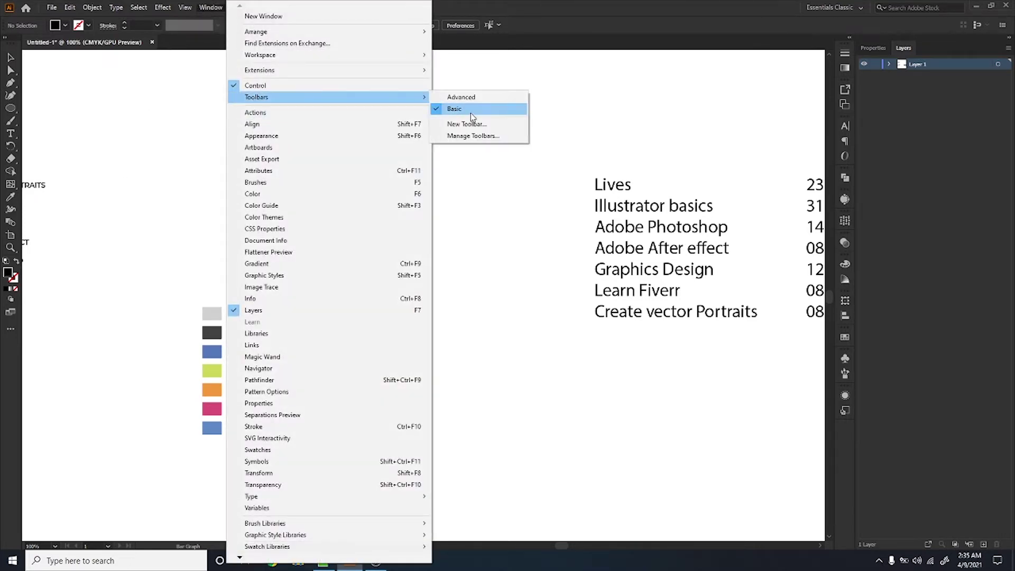
click(473, 98)
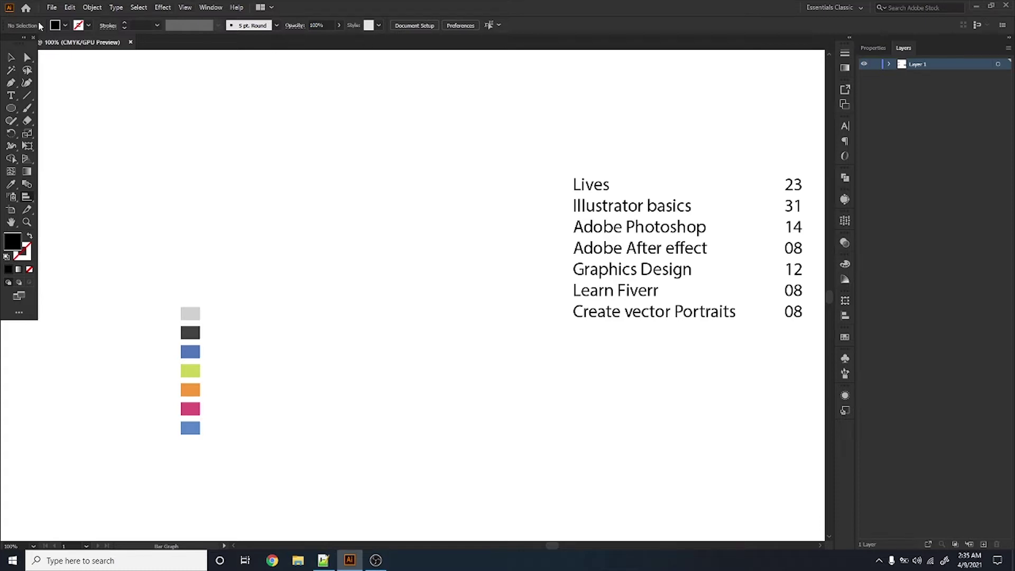
click(26, 198)
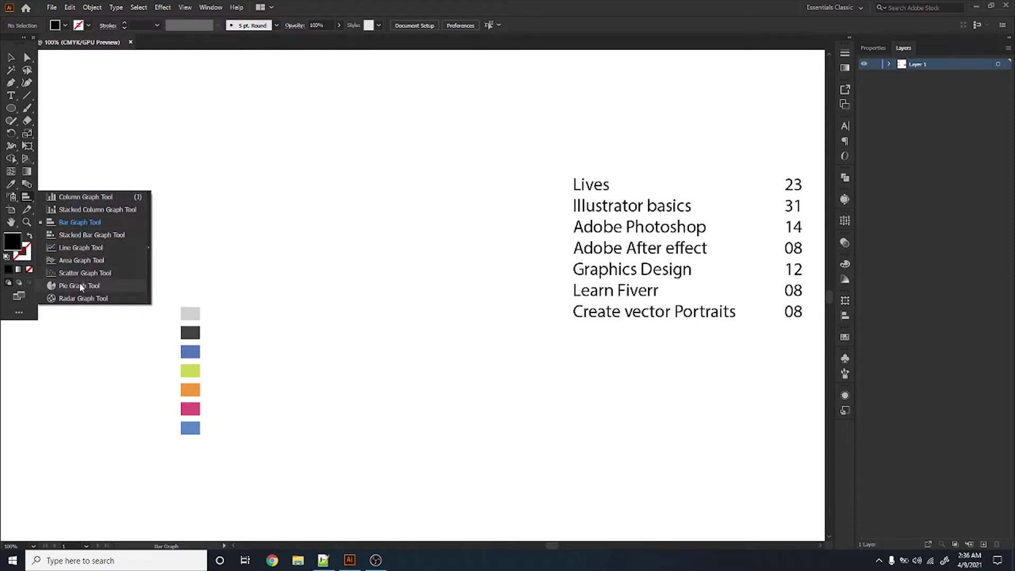
Use the Pie Graph tool to drag a square area below the course list.
click(79, 285)
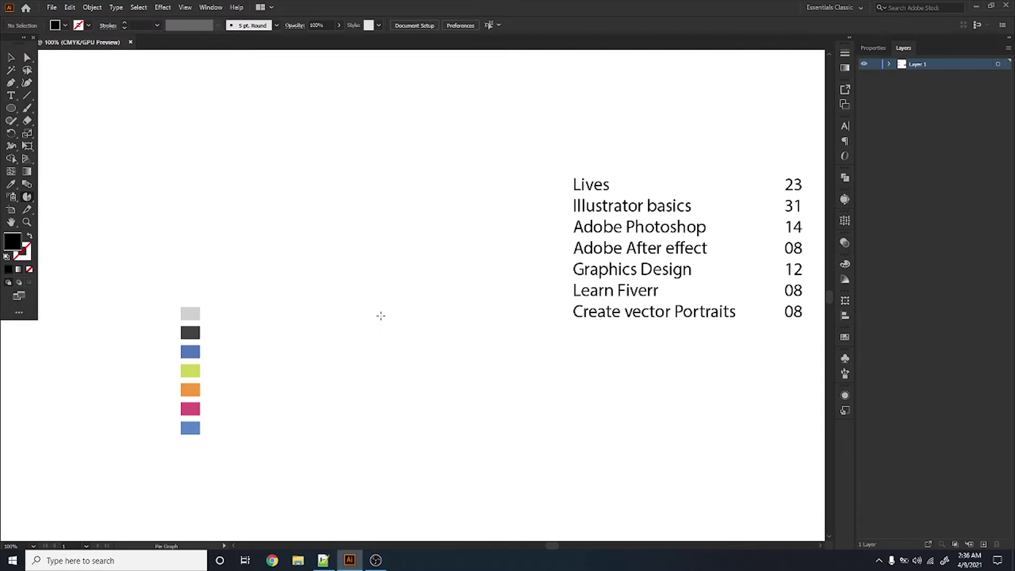
scroll(312, 351, down, 1)
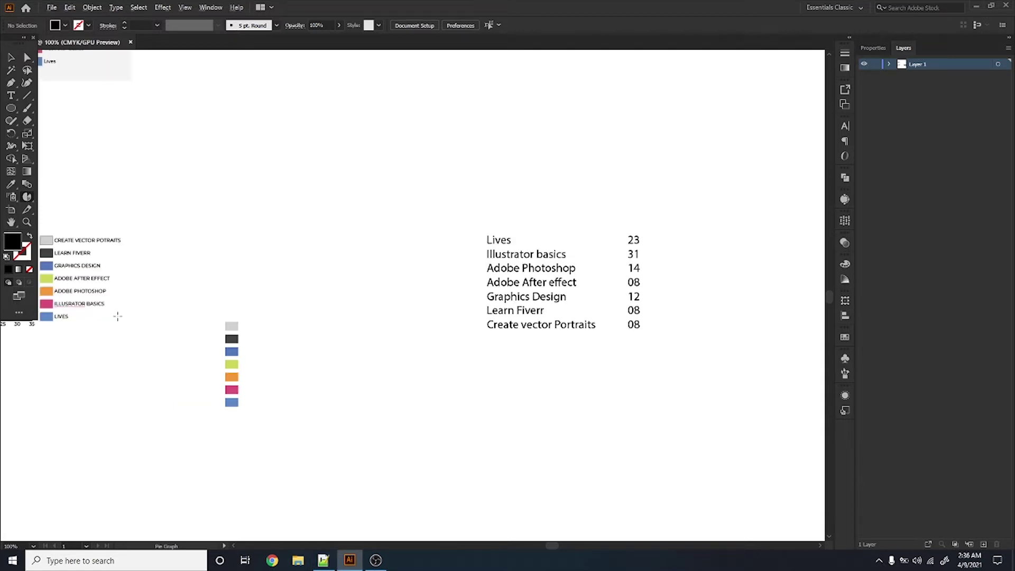
mouse_move(487, 398)
mouse_down()
mouse_move(372, 311)
mouse_move(465, 427)
mouse_move(484, 506)
mouse_move(515, 491)
mouse_move(641, 512)
mouse_move(477, 396)
mouse_move(540, 484)
mouse_up()
scroll(362, 353, down, 1)
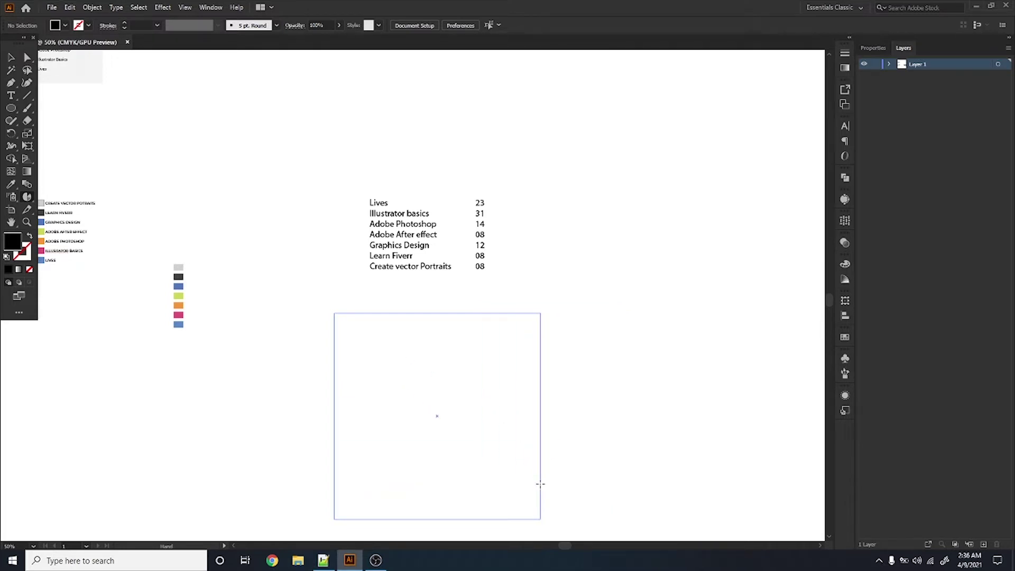
mouse_move(540, 484)
mouse_down()
mouse_move(516, 494)
mouse_move(537, 367)
mouse_move(555, 467)
mouse_move(550, 519)
mouse_up()
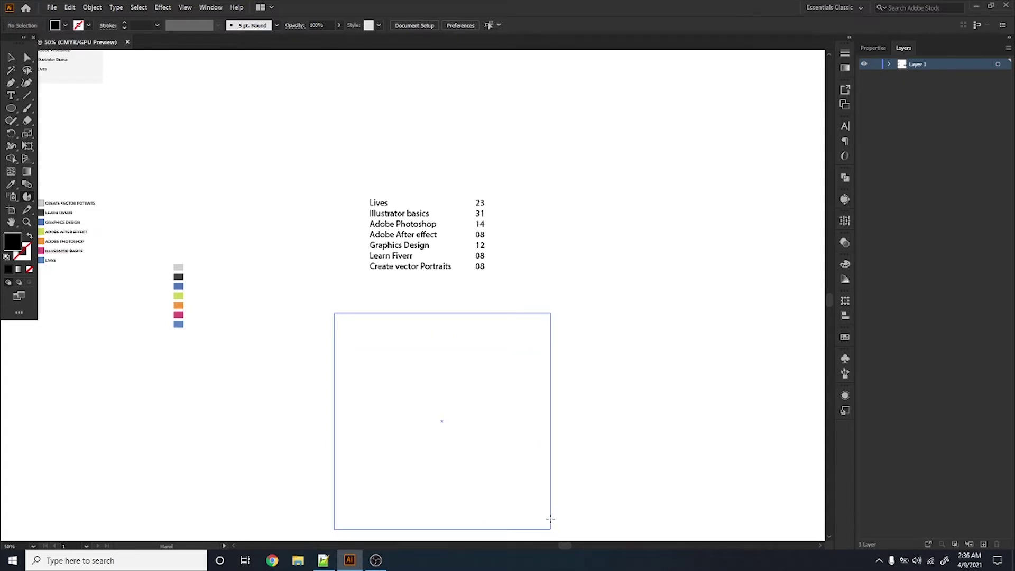
drag(550, 518, 550, 518)
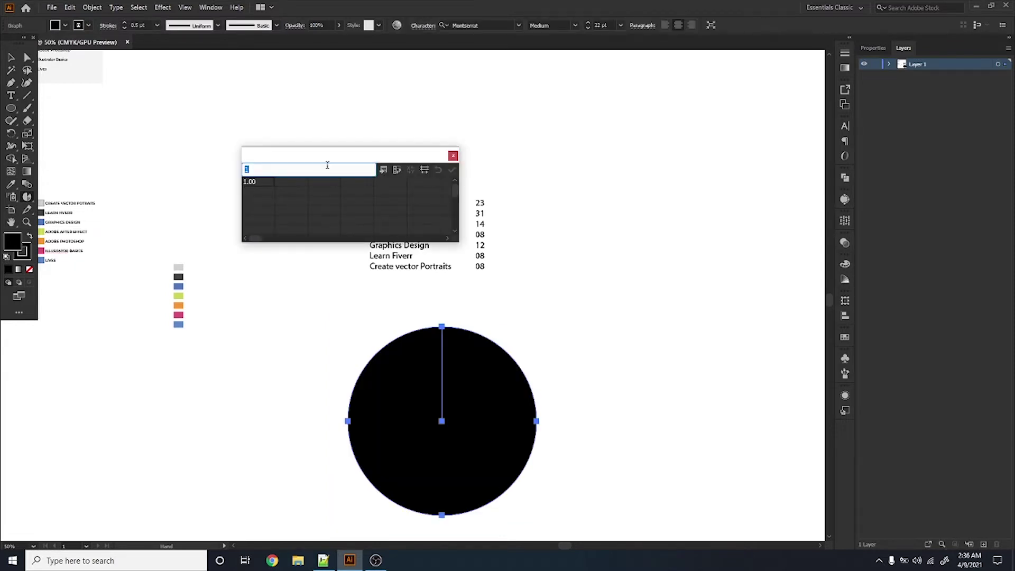
Move the data sheet off the chart, type some test entries, and discard them.
drag(327, 163, 593, 311)
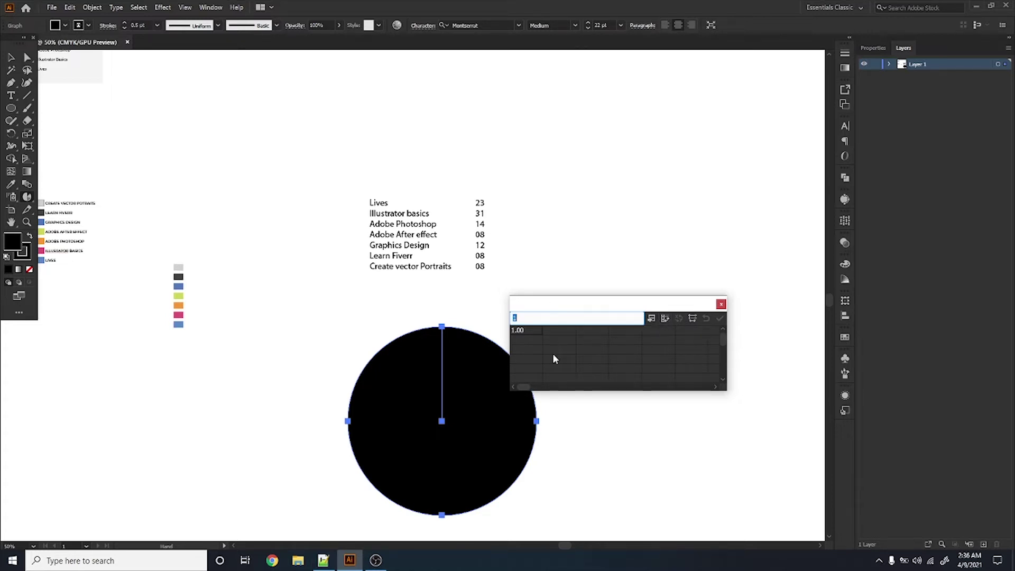
text(dasd)
key(Return)
text(adas)
key(Return)
text(dsa)
key(Return)
click(706, 319)
Enter the labels Illustrator Basics, Adobe Photoshop and Adobe After Effects.
text(L)
text(luste)
text(sics)
key(Return)
text(A)
text(dobe P)
text(hotoshop)
key(Return)
text(Ad)
text(be Aft)
text(er)
text( Effect)
text(s)
key(Return)
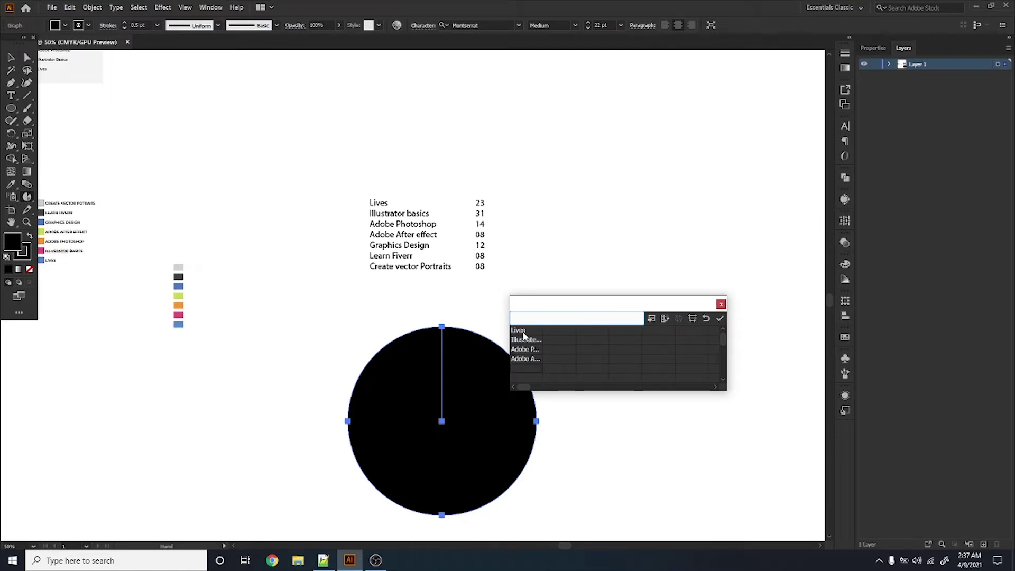
Enter the labels Graphics Design, Learn Fiverr and Create a Vector Potrait.
text(Grap)
text(hic)
text(s d)
key(BackSpace)
key(BackSpace)
text(Des)
text(in)
key(BackSpace)
text(gn)
key(Return)
text(ear)
text(n )
text(Five)
text(rr)
key(Return)
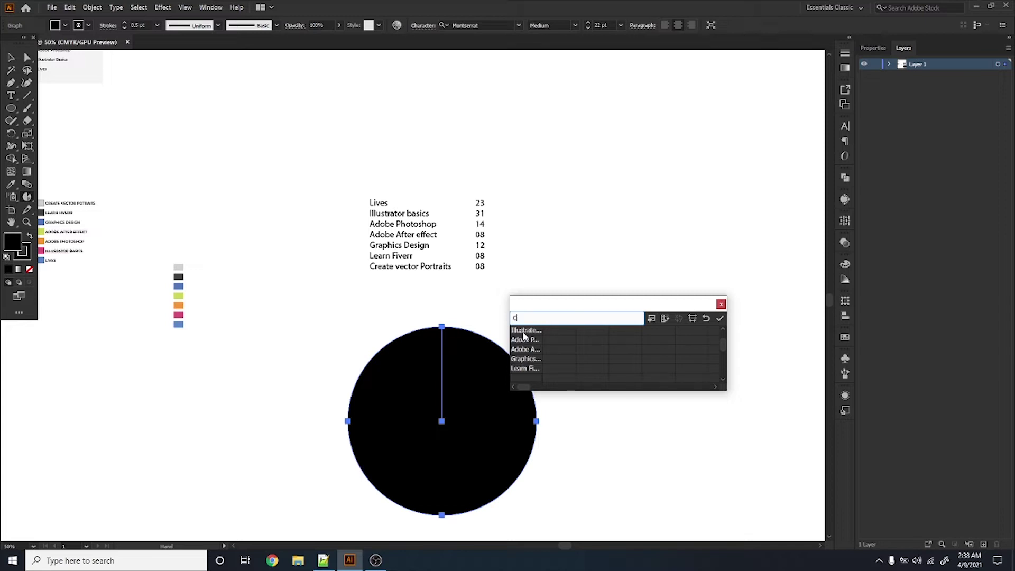
text(reate a Vector )
text(Pot)
text(rait)
key(Return)
Enter the values 23, 31, 14 and 8 for the first four categories.
drag(722, 351, 721, 340)
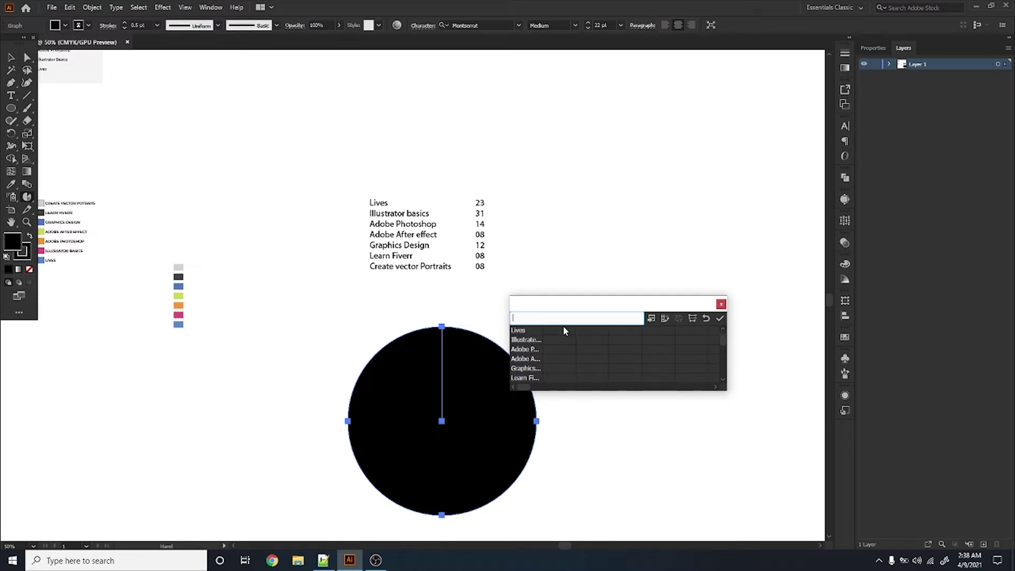
text(2)
text(3)
key(Return)
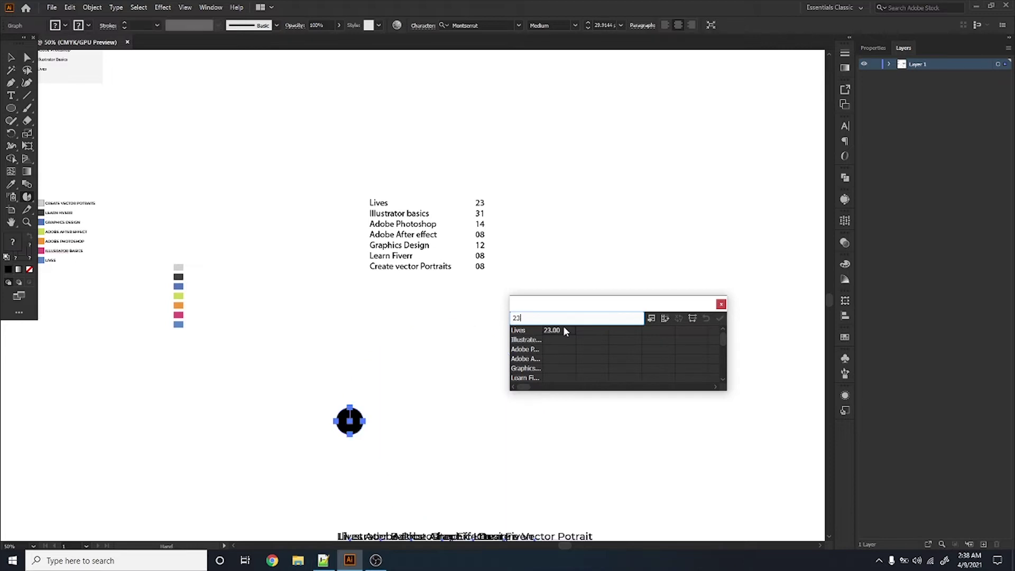
text(31)
key(BackSpace)
key(BackSpace)
key(BackSpace)
key(BackSpace)
text(31)
key(Return)
text(114)
key(BackSpace)
key(BackSpace)
text(4)
key(Return)
text(08)
key(Return)
Enter 12, 8 and 8 for the remaining categories, apply, and transpose rows and columns.
text(12)
key(Return)
text(08)
key(Return)
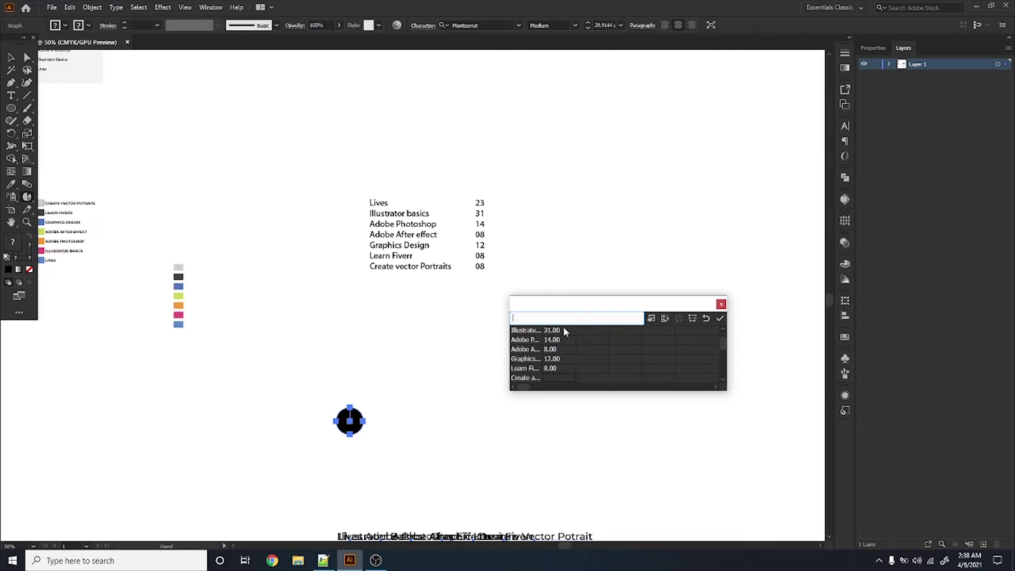
text(08)
key(Return)
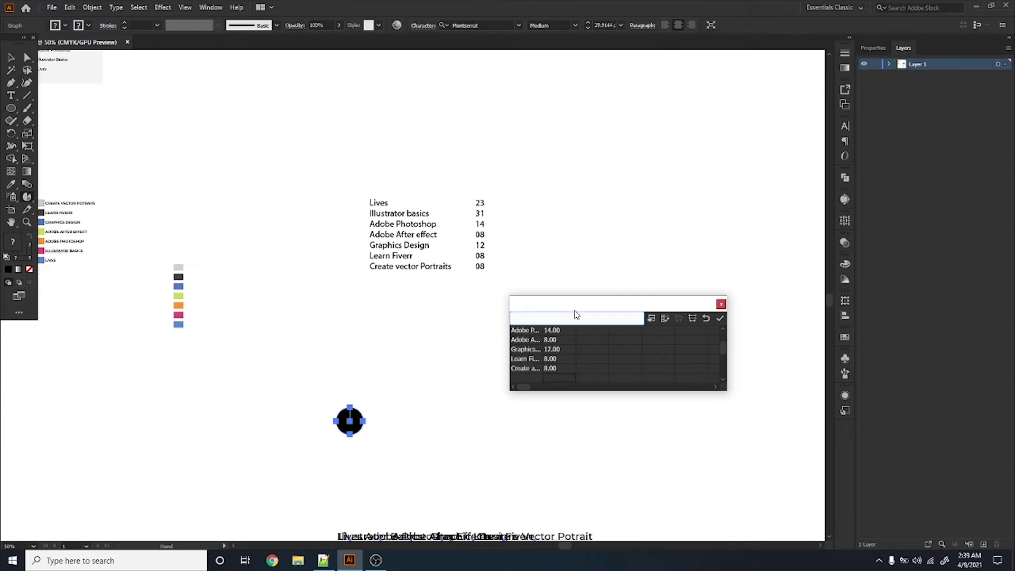
drag(574, 311, 562, 205)
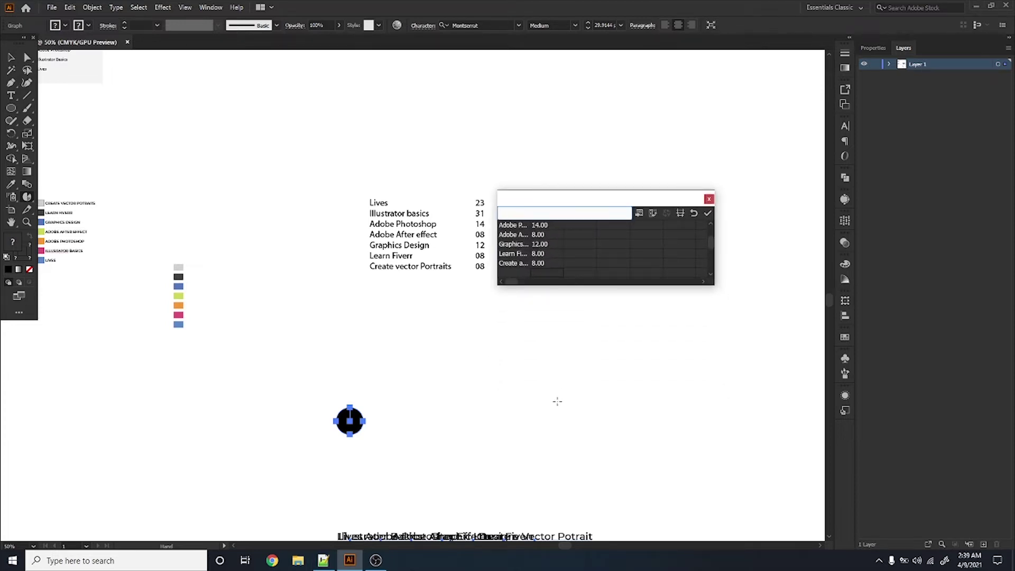
click(707, 213)
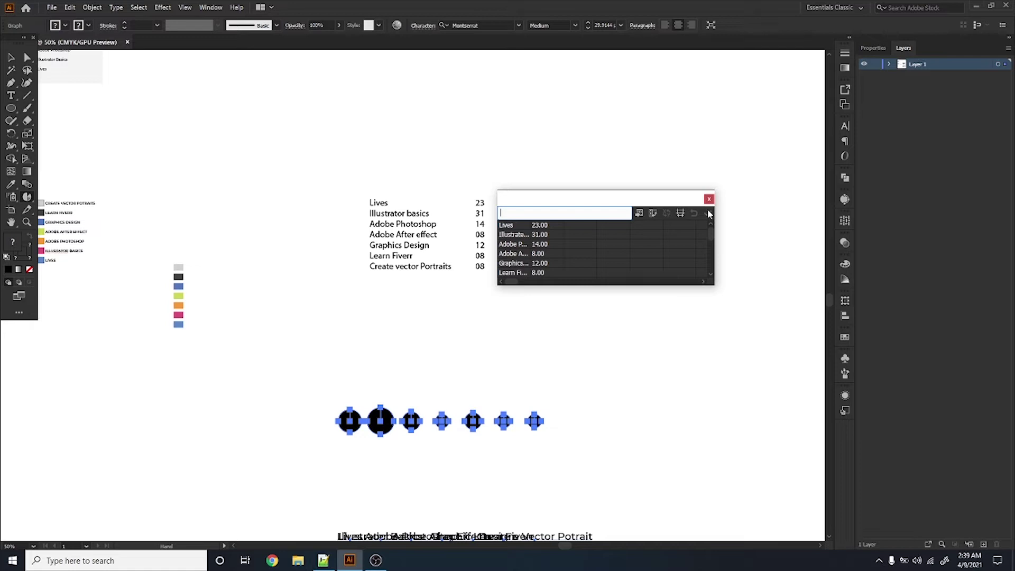
click(651, 214)
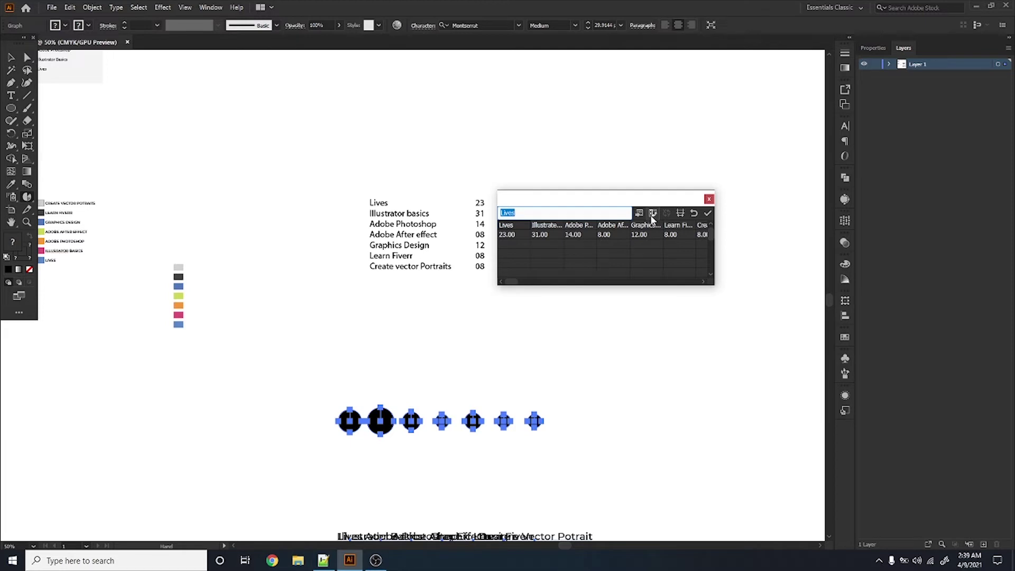
Apply the transposed data, close the sheet, and move the grey pie chart and legend left.
click(709, 213)
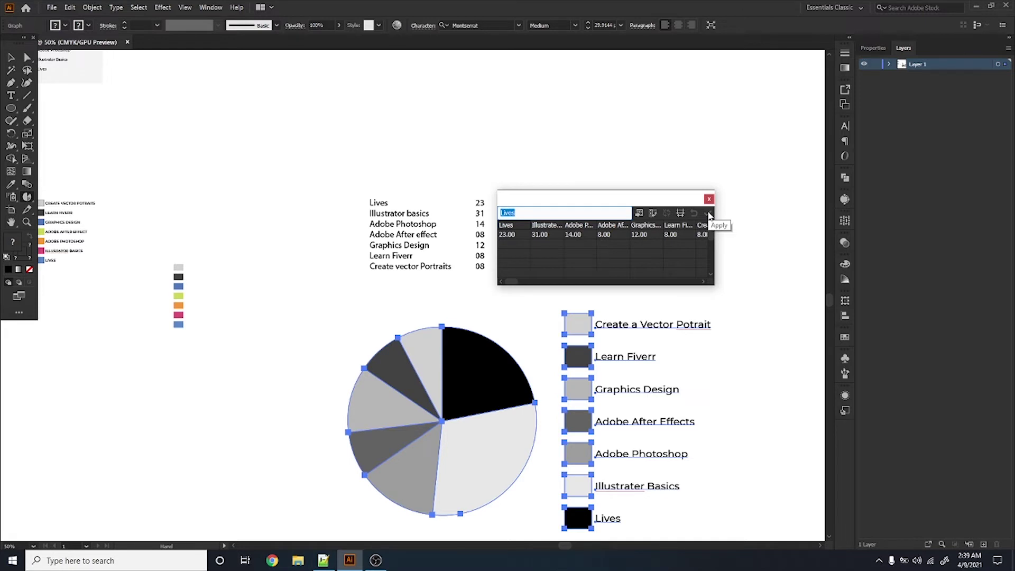
click(708, 199)
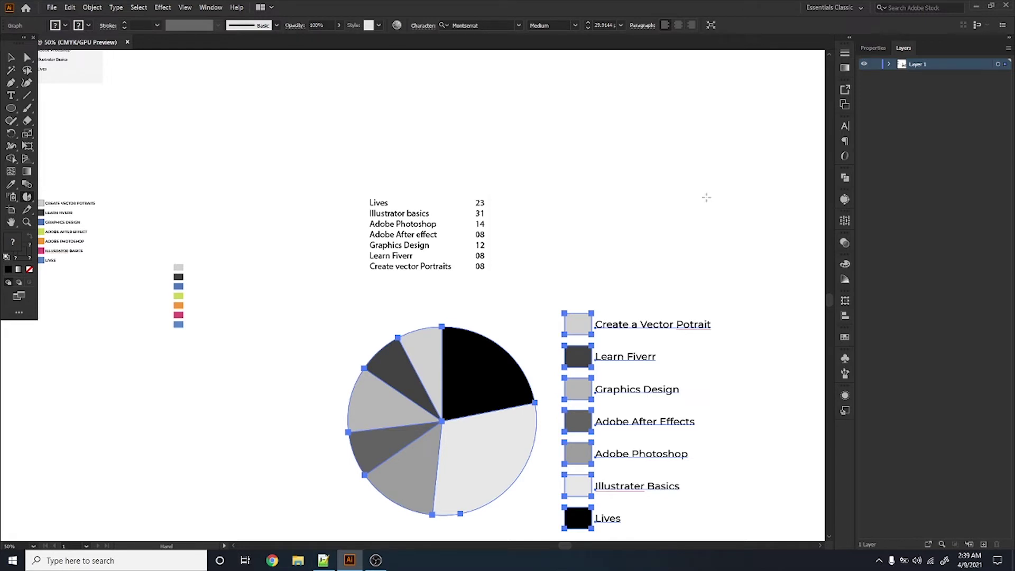
click(658, 248)
click(532, 298)
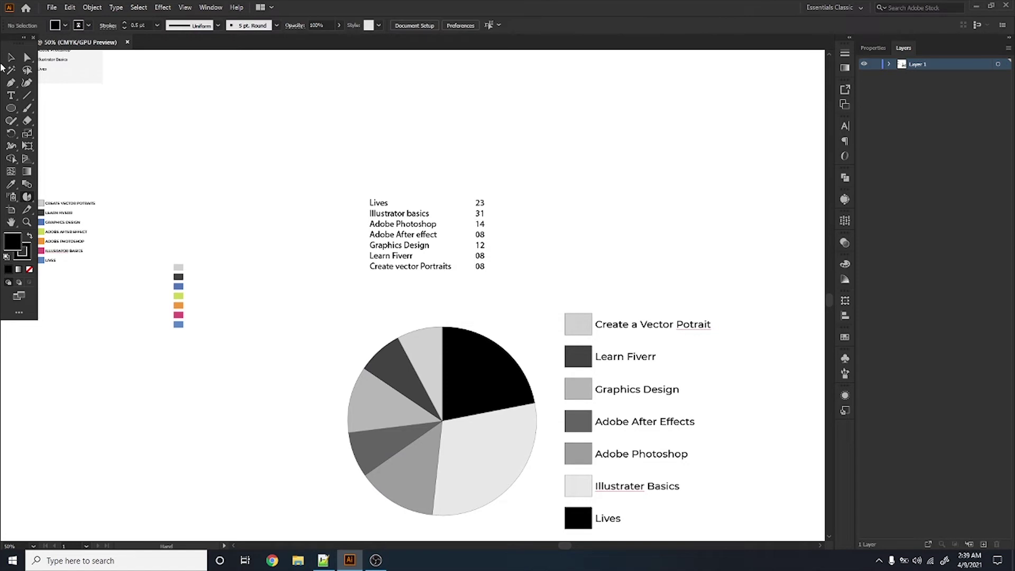
click(10, 58)
key(ctrl+minus)
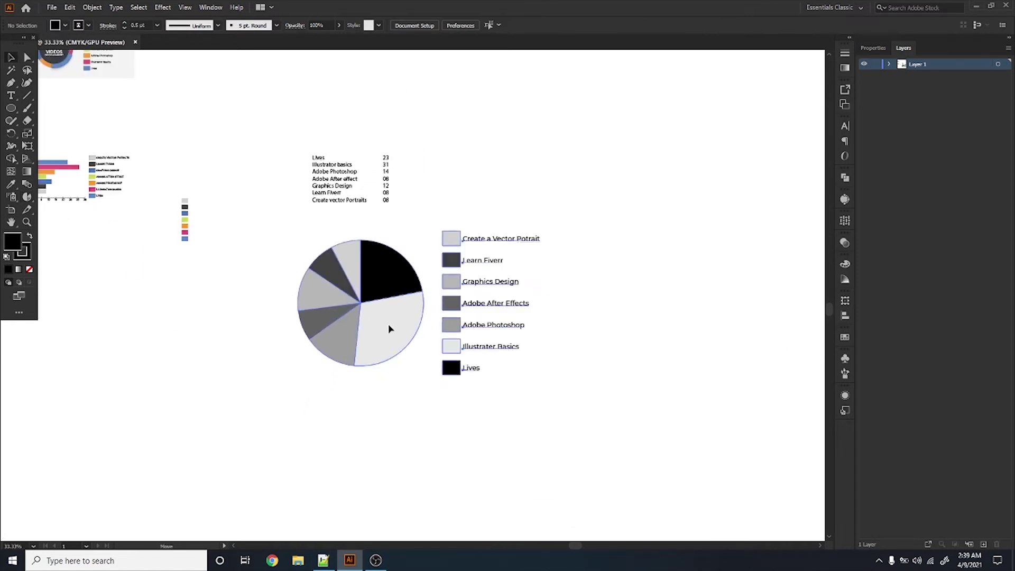
drag(388, 329, 197, 370)
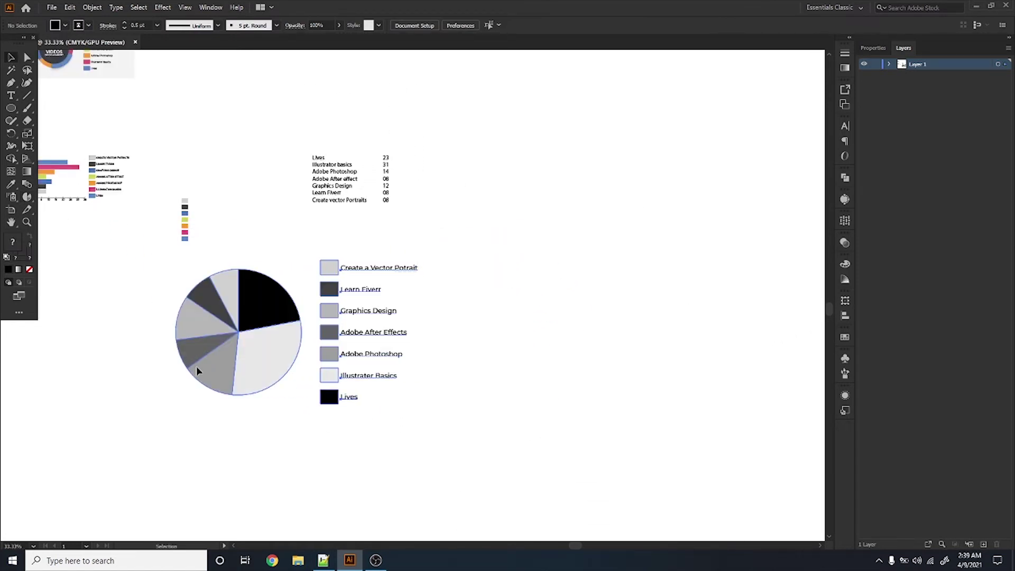
scroll(196, 365, up, 2)
Set the pie graph's Legend to No Legend and Sort to All in Graph Type.
right_click(286, 344)
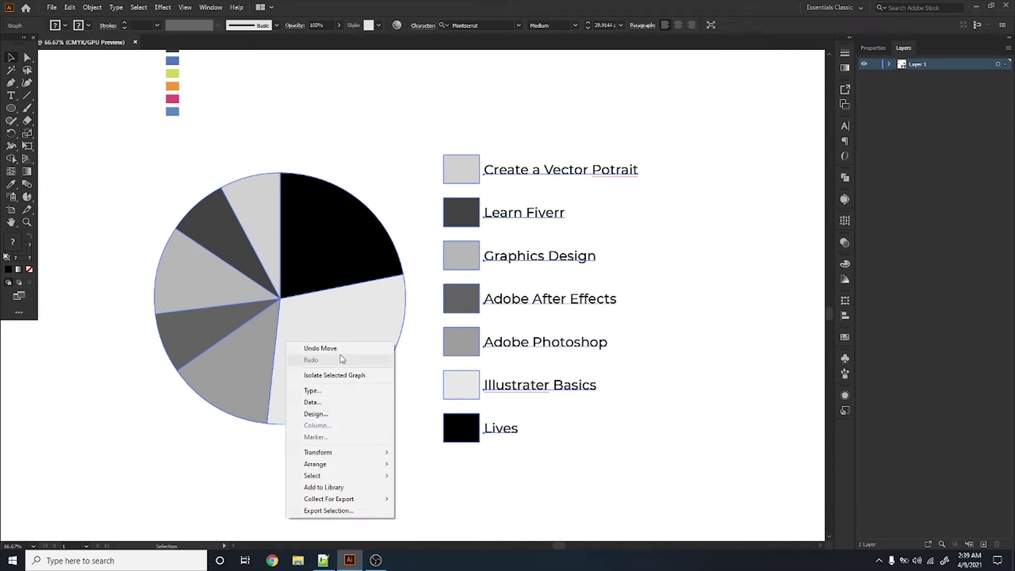
click(327, 396)
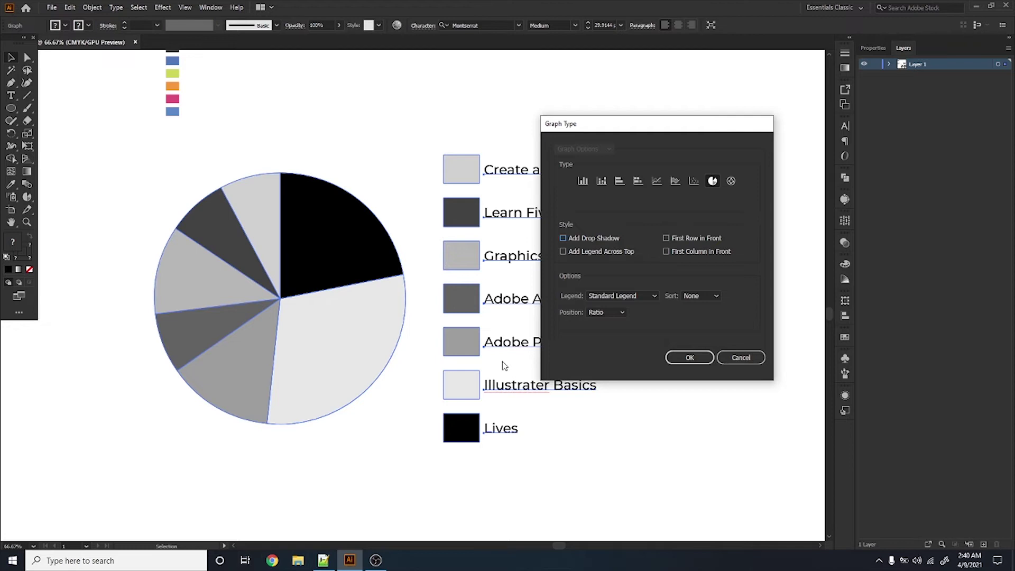
click(612, 294)
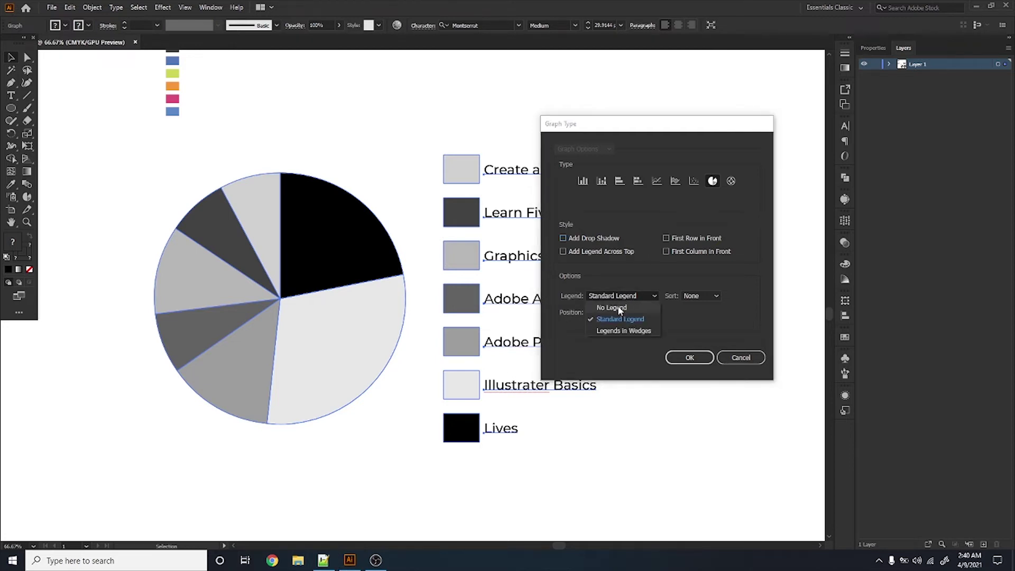
click(619, 312)
key(Up)
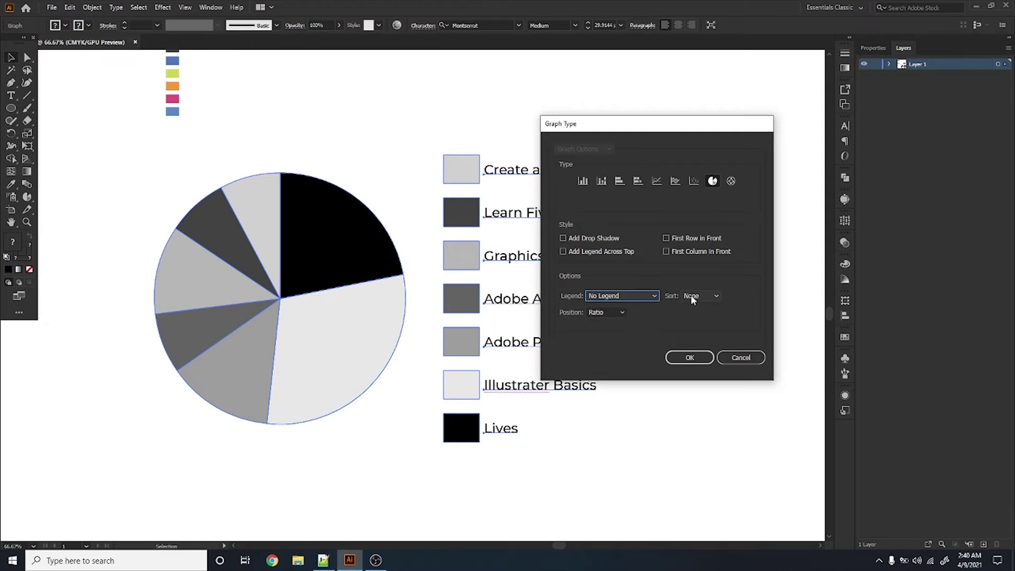
click(691, 296)
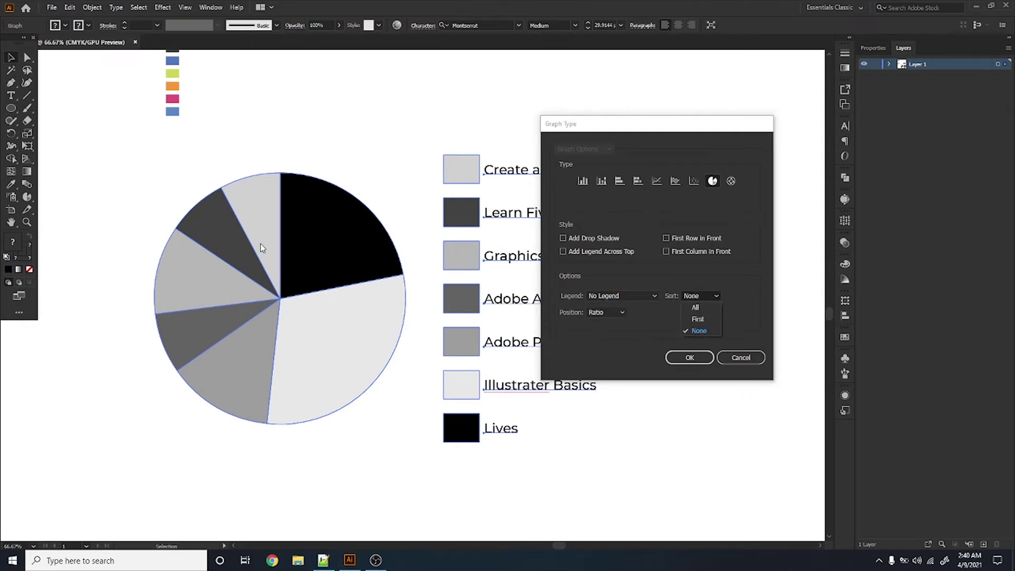
click(698, 307)
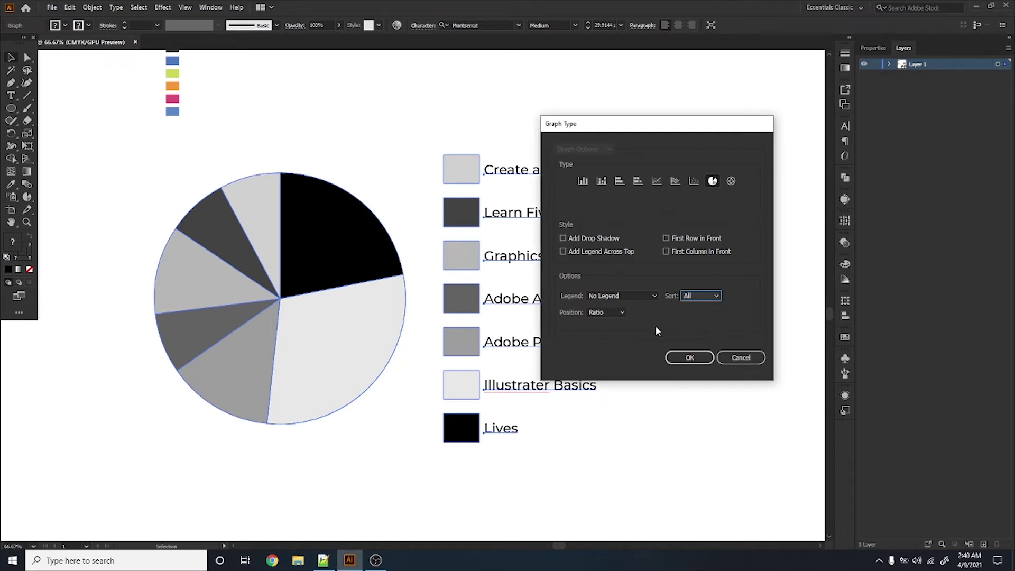
click(700, 295)
click(613, 311)
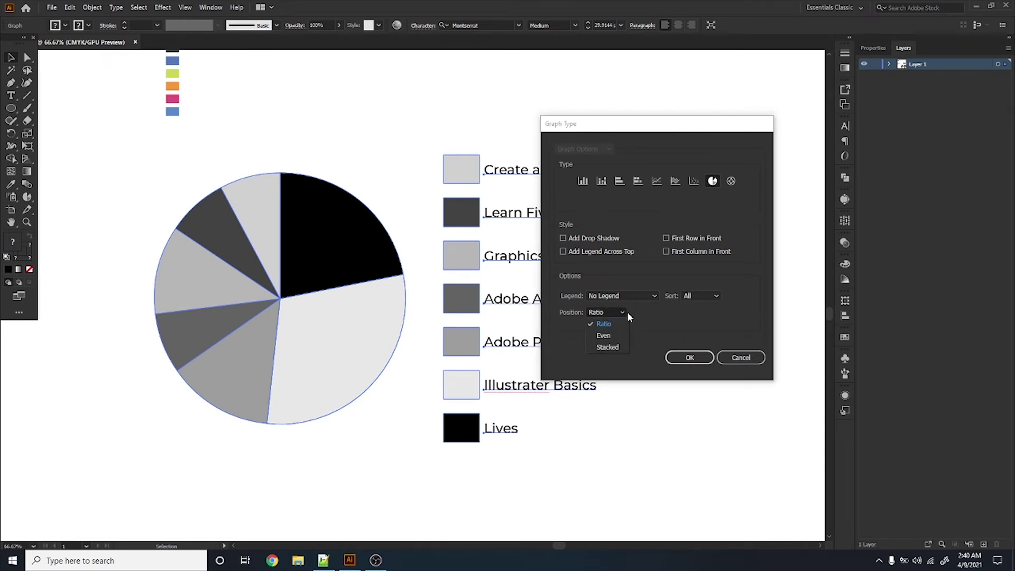
click(628, 314)
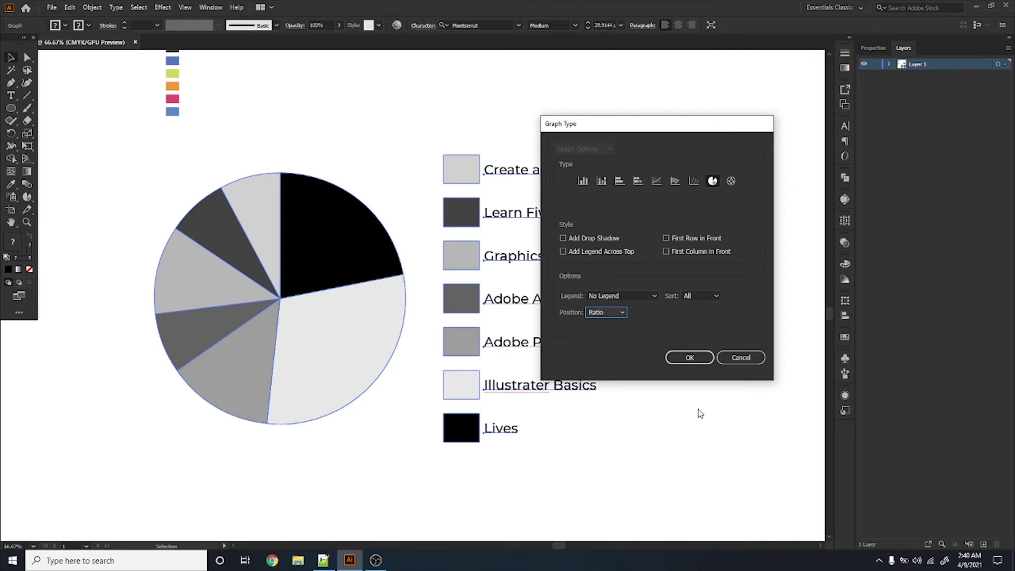
click(680, 359)
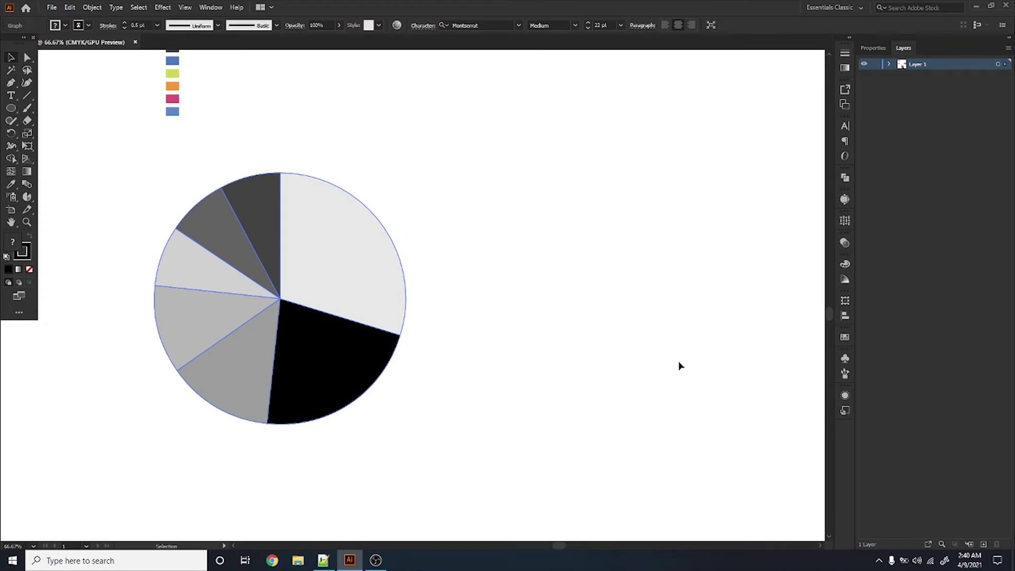
Move the pie chart up and to the right, then reselect the colour swatch column.
drag(356, 434, 517, 508)
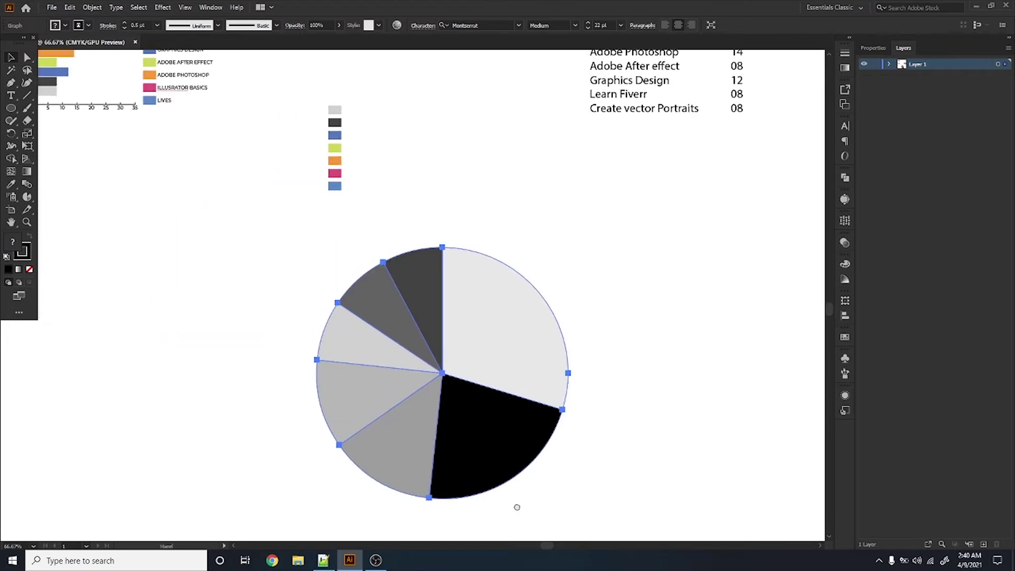
drag(509, 457, 561, 422)
mouse_move(308, 86)
mouse_down()
mouse_move(349, 181)
mouse_move(354, 175)
mouse_move(305, 360)
mouse_up()
click(321, 206)
click(333, 186)
Select only the light top-right wedge with the Direct Selection tool.
scroll(544, 383, up, 1)
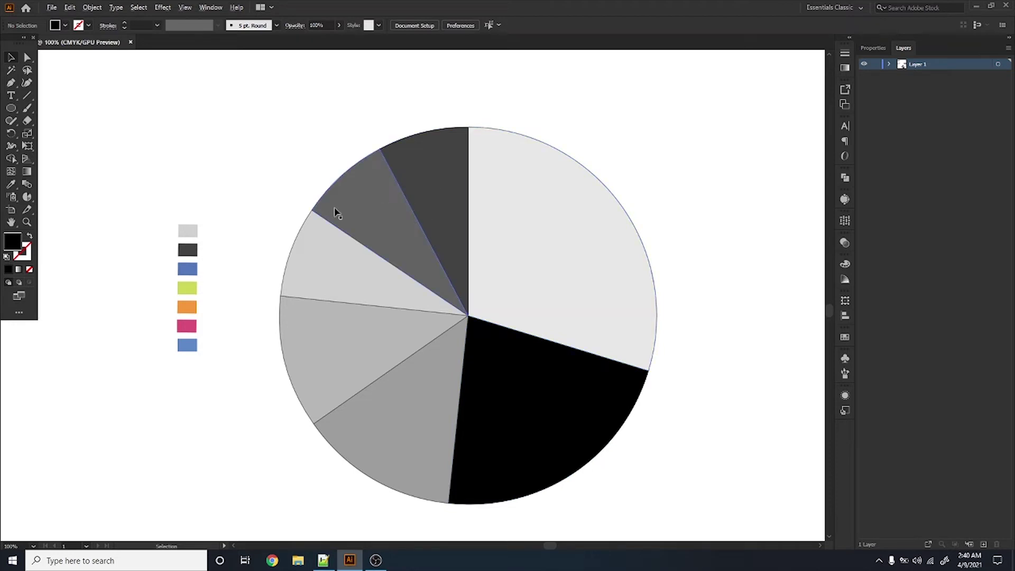
scroll(537, 297, right, 1)
click(485, 253)
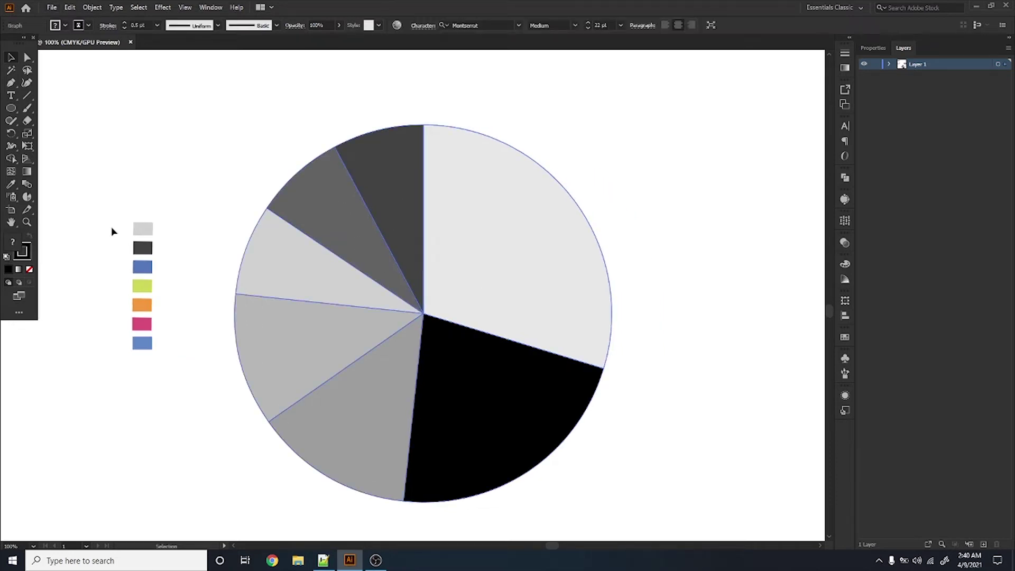
click(28, 58)
click(475, 245)
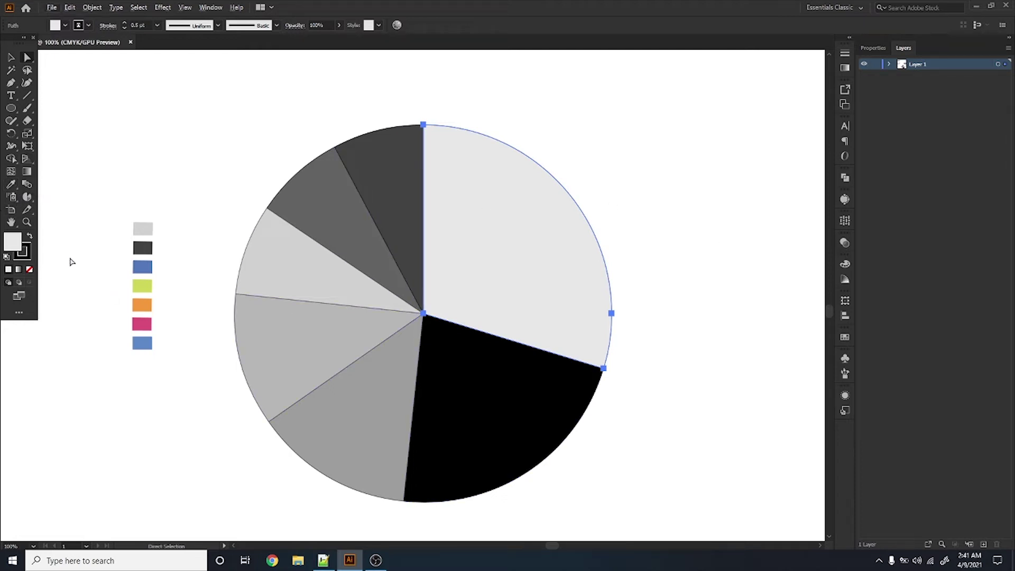
Eyedrop the pink, blue, orange and green swatches onto four of the pie wedges.
click(11, 184)
click(142, 324)
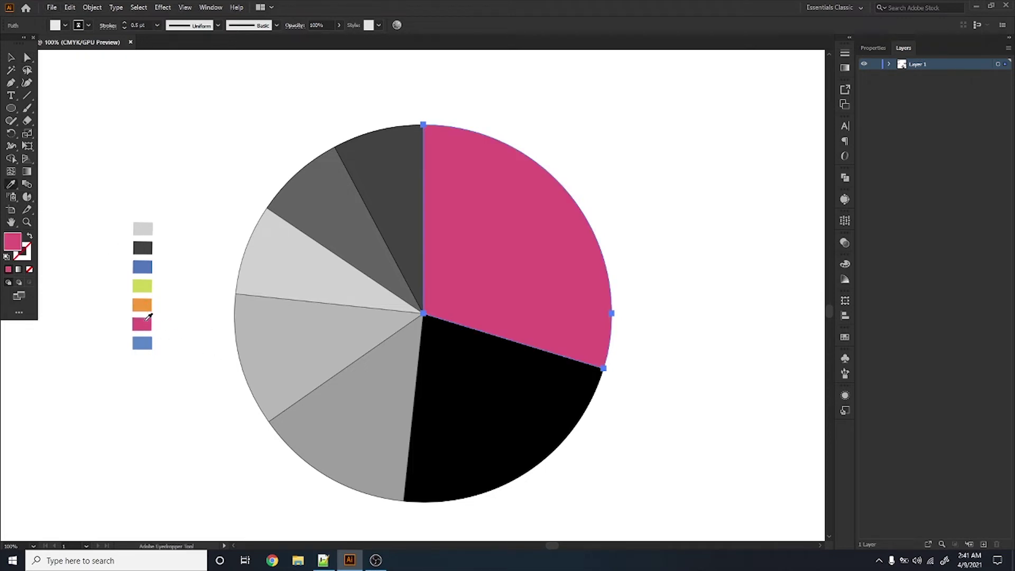
ctrl+click(426, 363)
click(141, 343)
ctrl+click(381, 412)
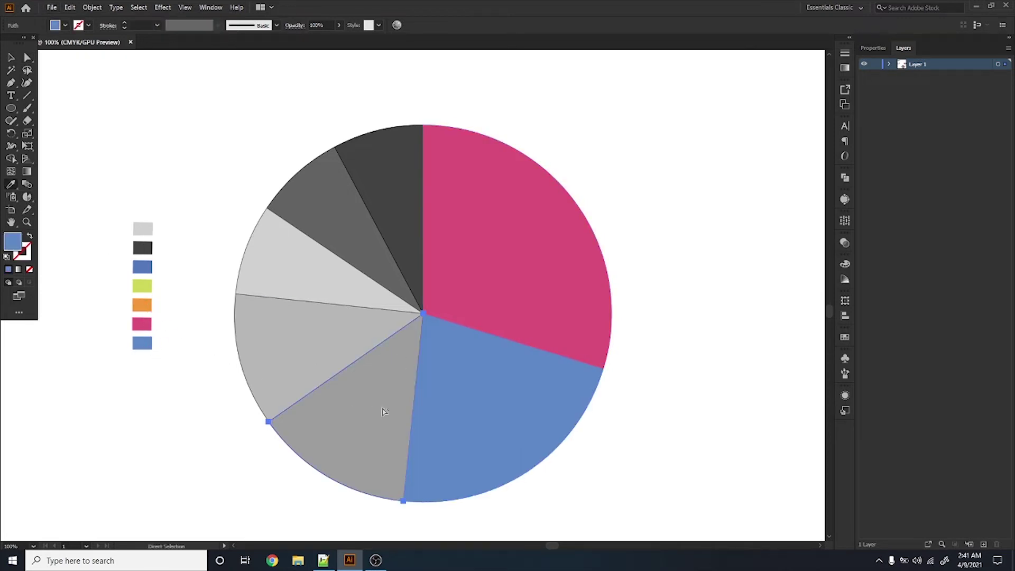
click(142, 305)
ctrl+click(269, 356)
click(141, 286)
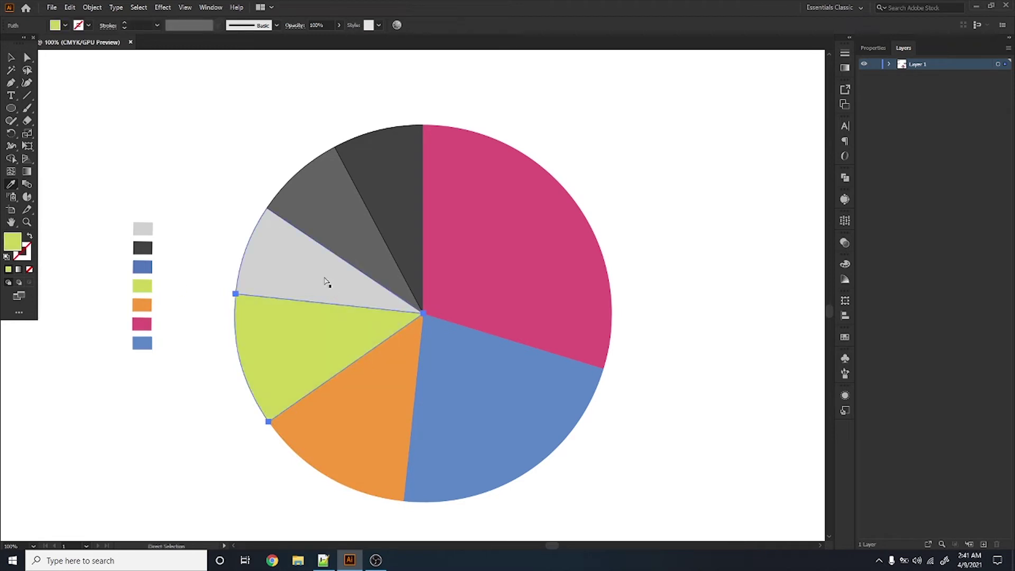
Eyedrop the blue, dark charcoal and light grey swatches onto the remaining three wedges.
ctrl+click(326, 280)
click(142, 267)
ctrl+click(335, 207)
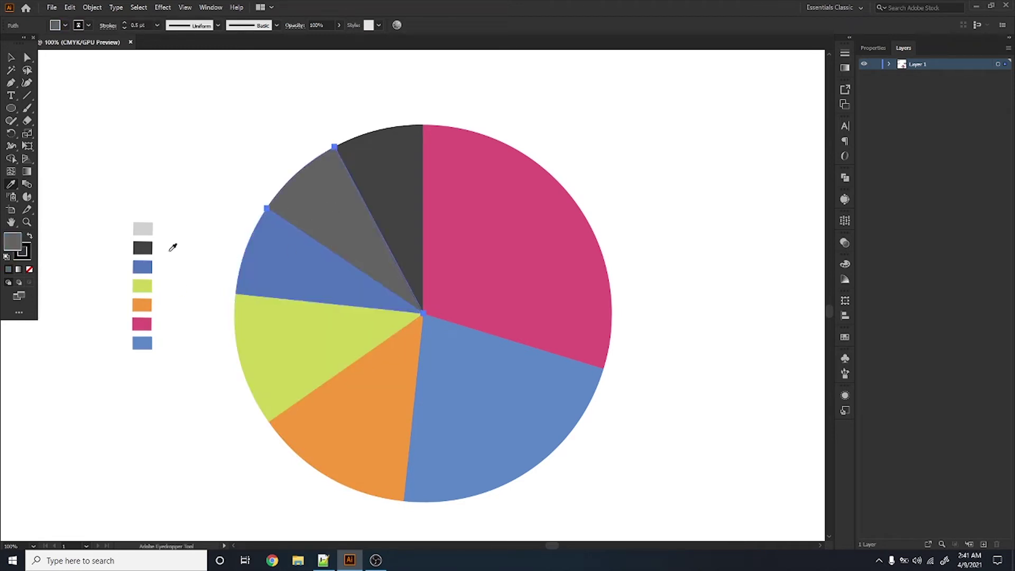
click(148, 247)
ctrl+click(397, 194)
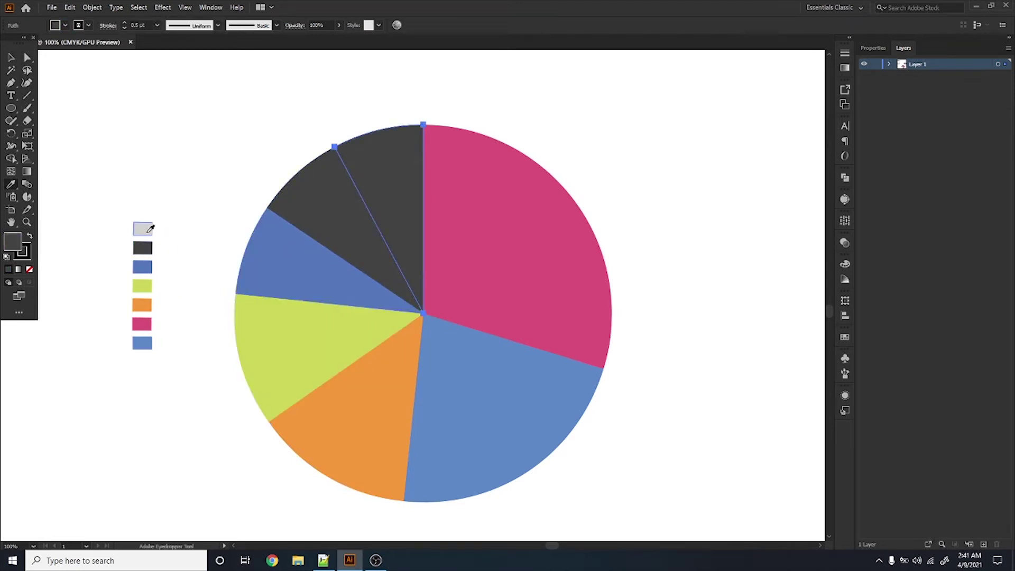
click(142, 229)
Recolour the left blue wedge purple using the Color Picker.
click(11, 57)
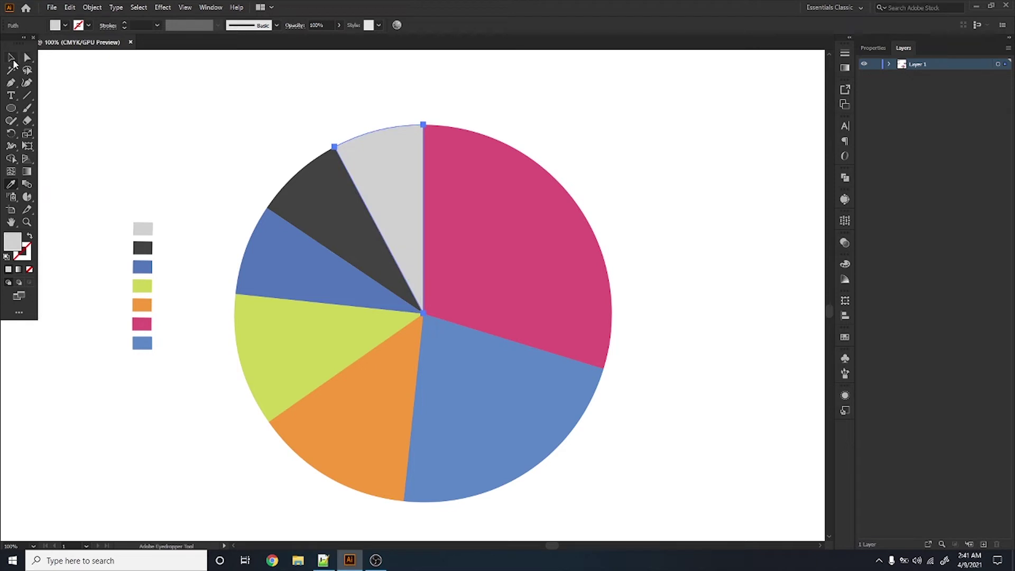
click(149, 110)
click(319, 293)
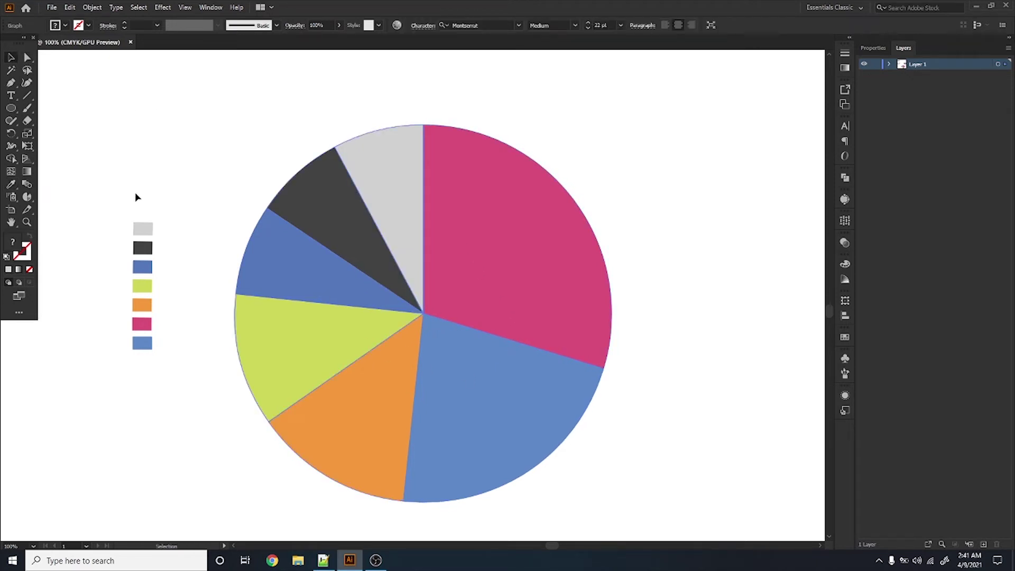
click(28, 57)
click(249, 248)
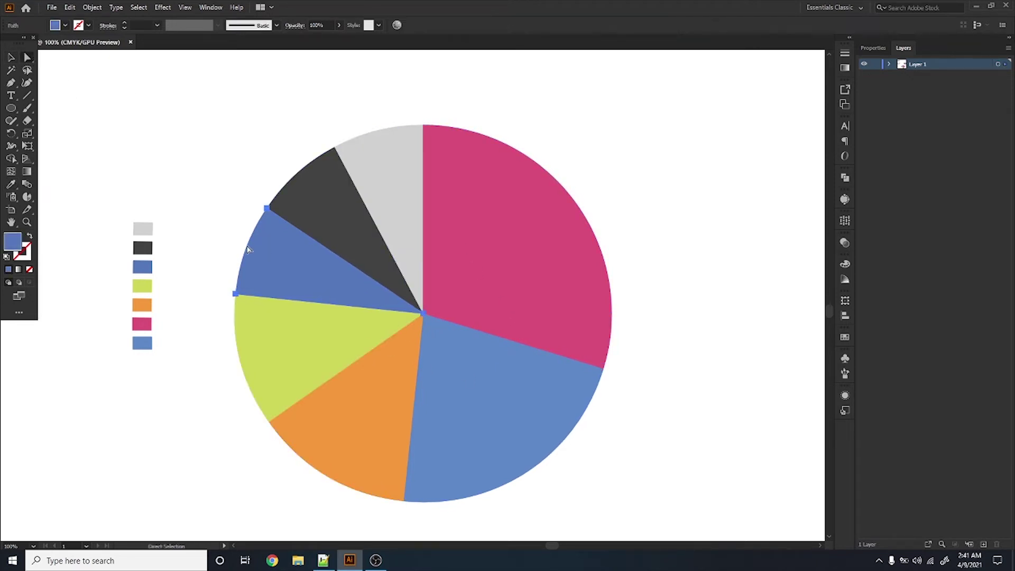
double_click(8, 242)
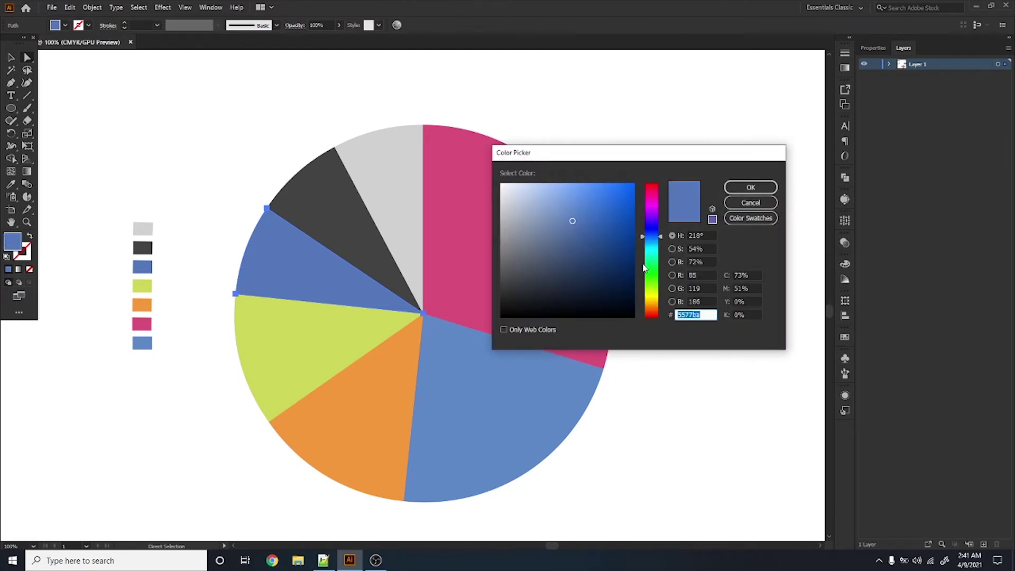
drag(652, 251, 650, 216)
click(600, 191)
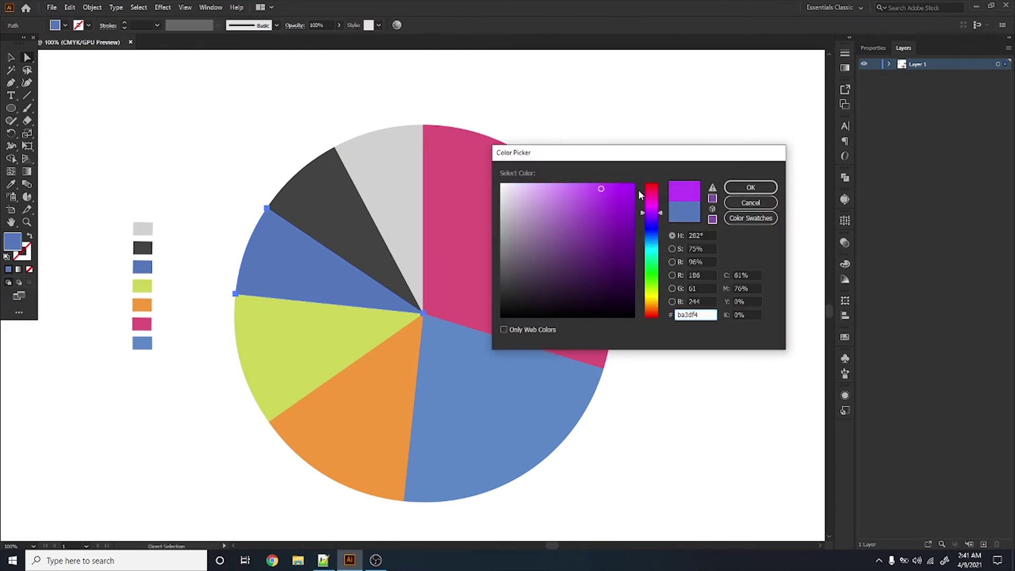
click(581, 188)
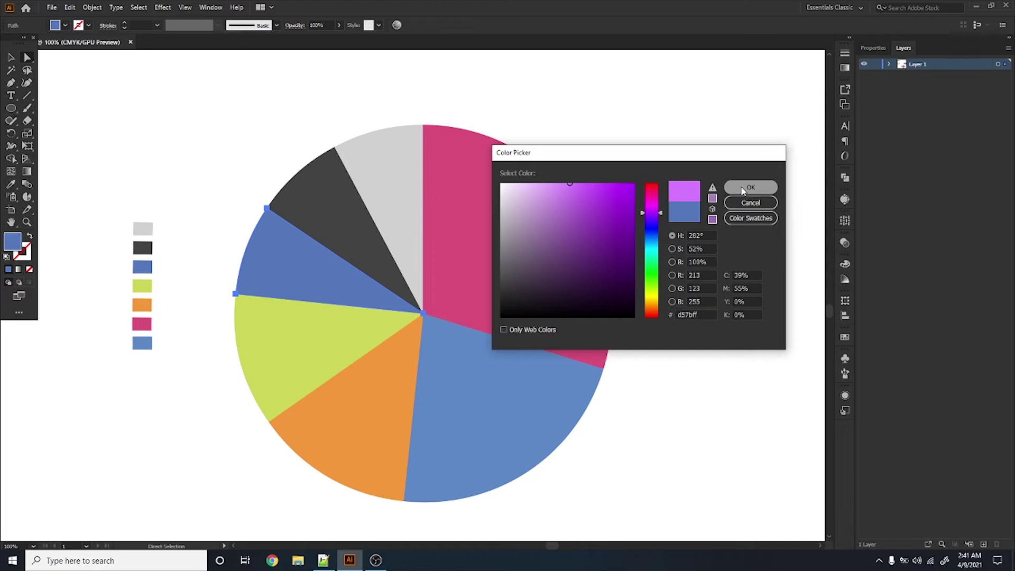
click(750, 187)
Zoom out and select the pink wedge.
click(268, 179)
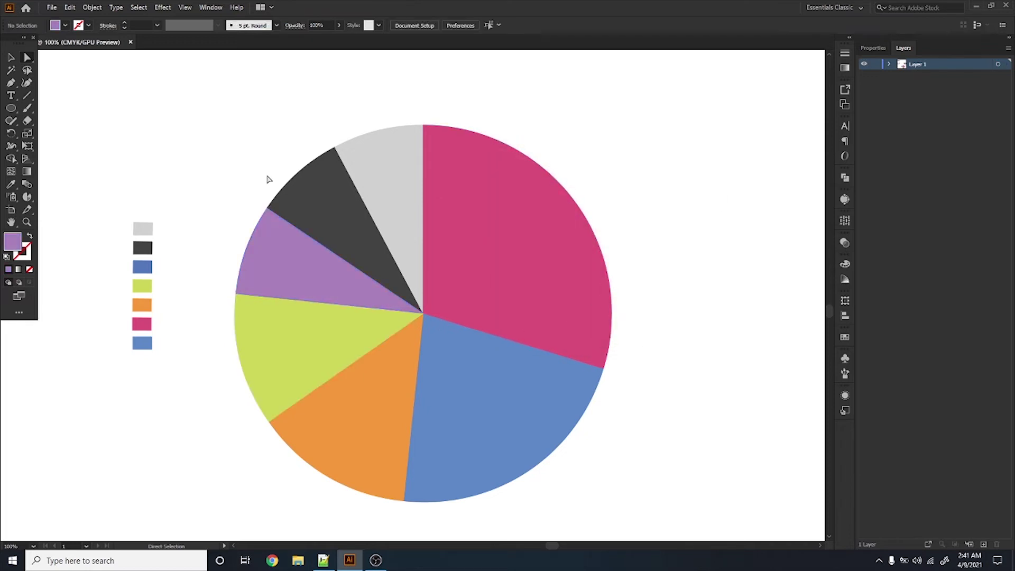
key(ctrl+minus)
click(493, 288)
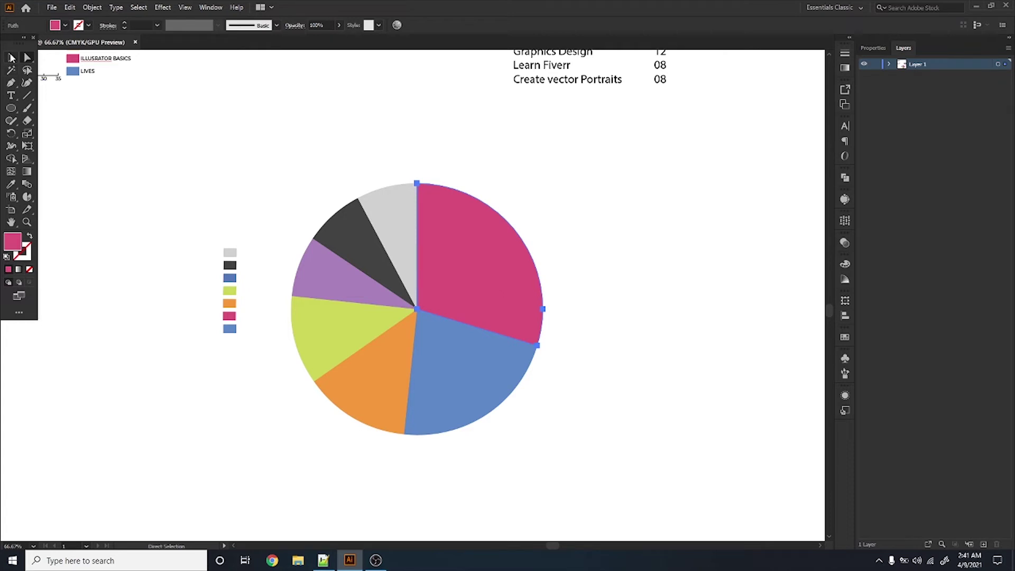
Set the pie graph's Legend option to Standard Legend in the Graph Type dialog.
click(10, 57)
click(446, 335)
right_click(446, 334)
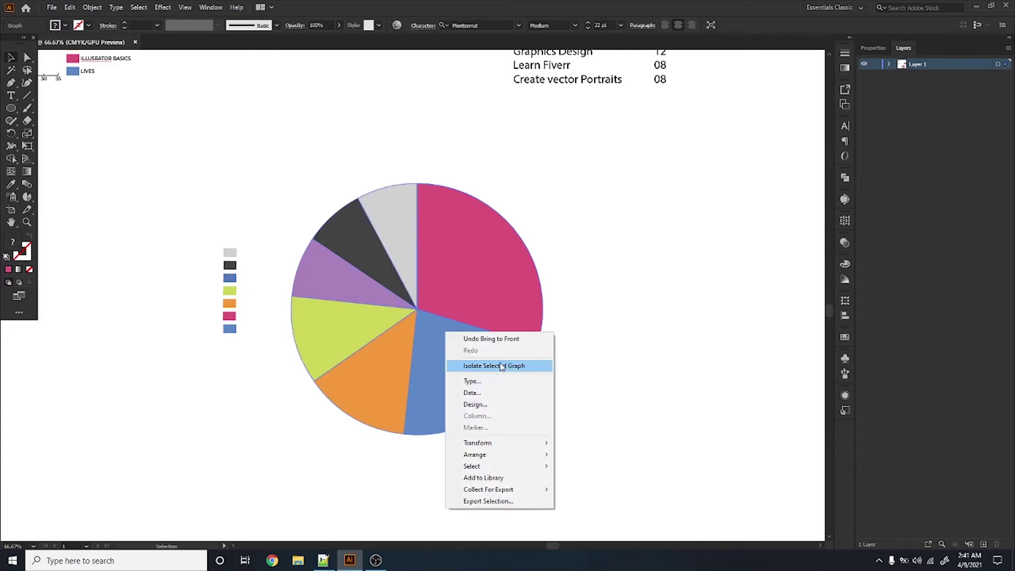
click(474, 388)
click(629, 296)
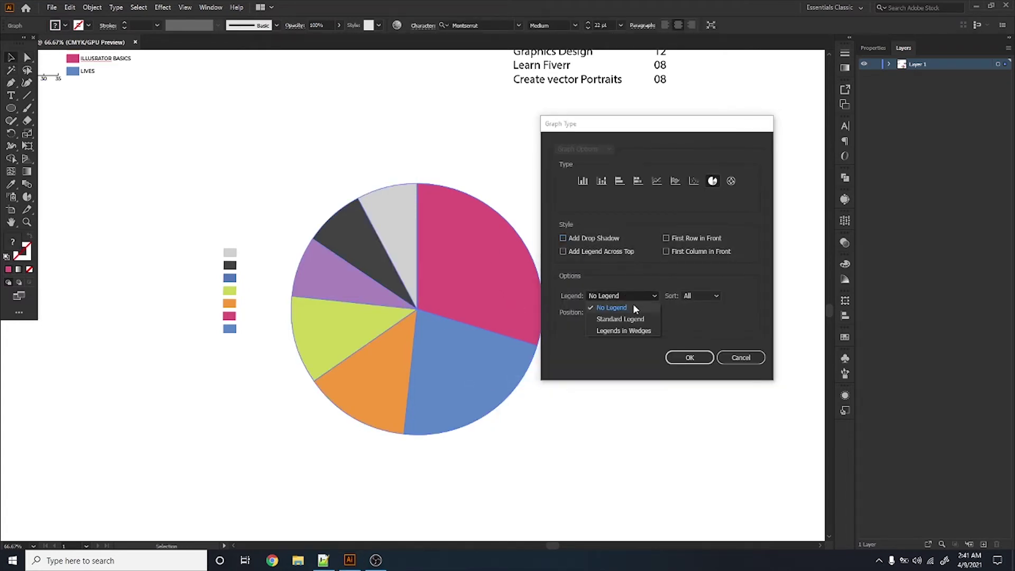
click(624, 319)
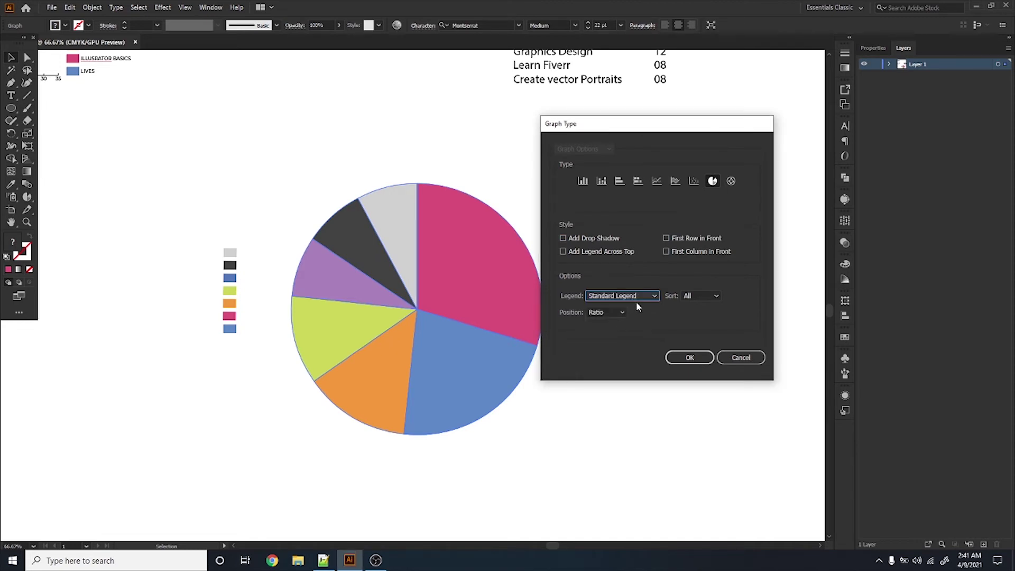
click(636, 300)
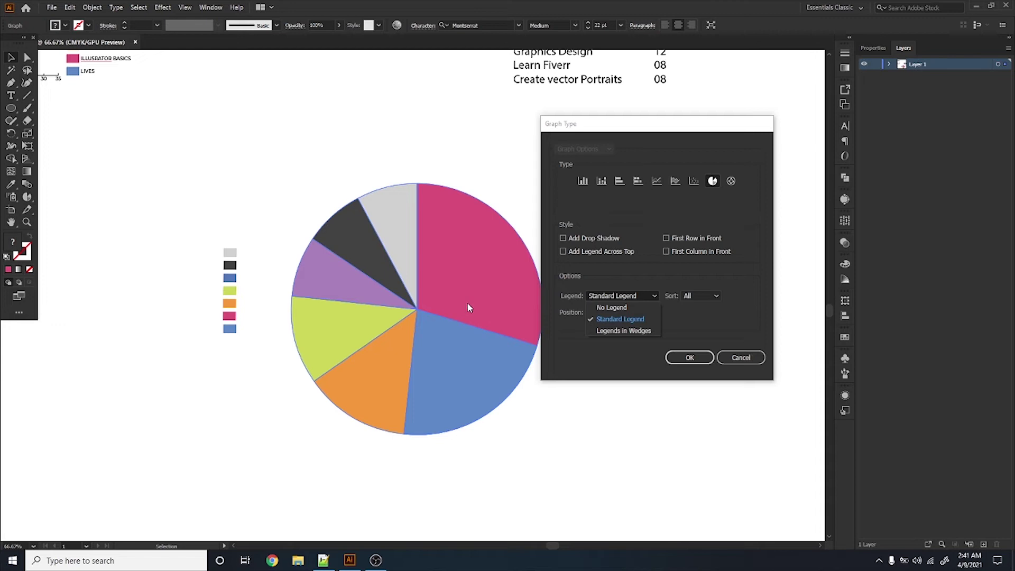
click(689, 359)
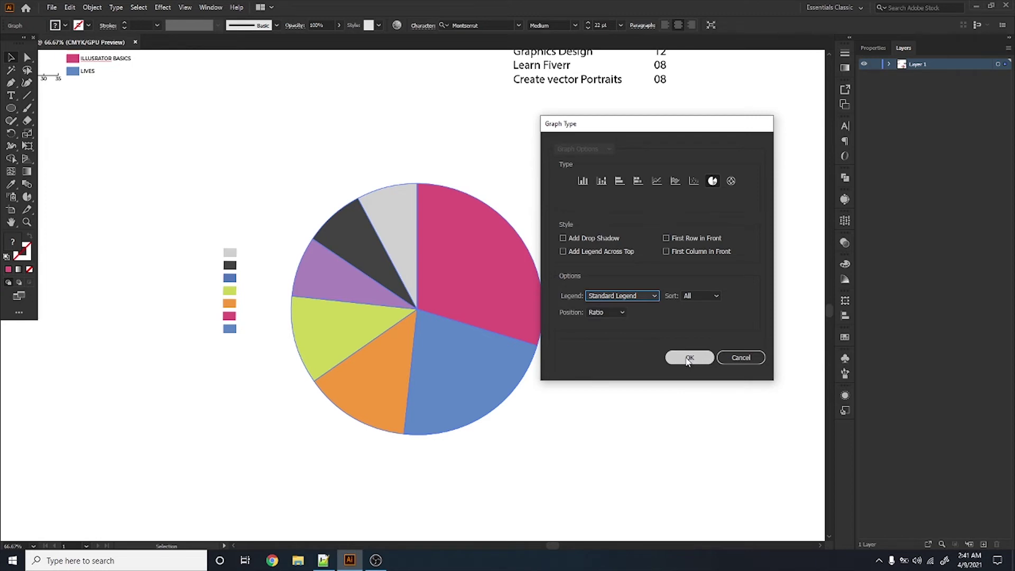
click(689, 359)
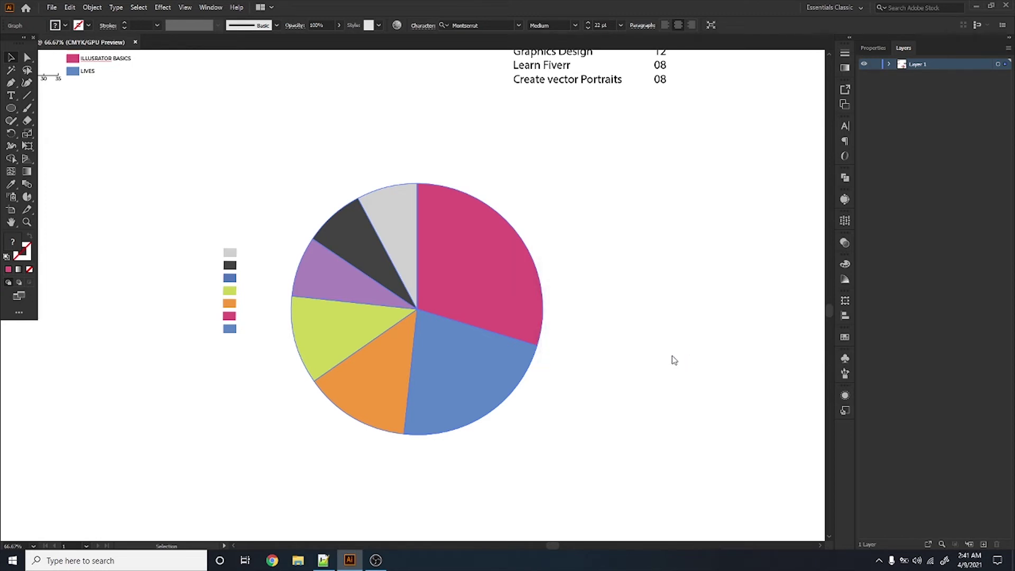
click(643, 480)
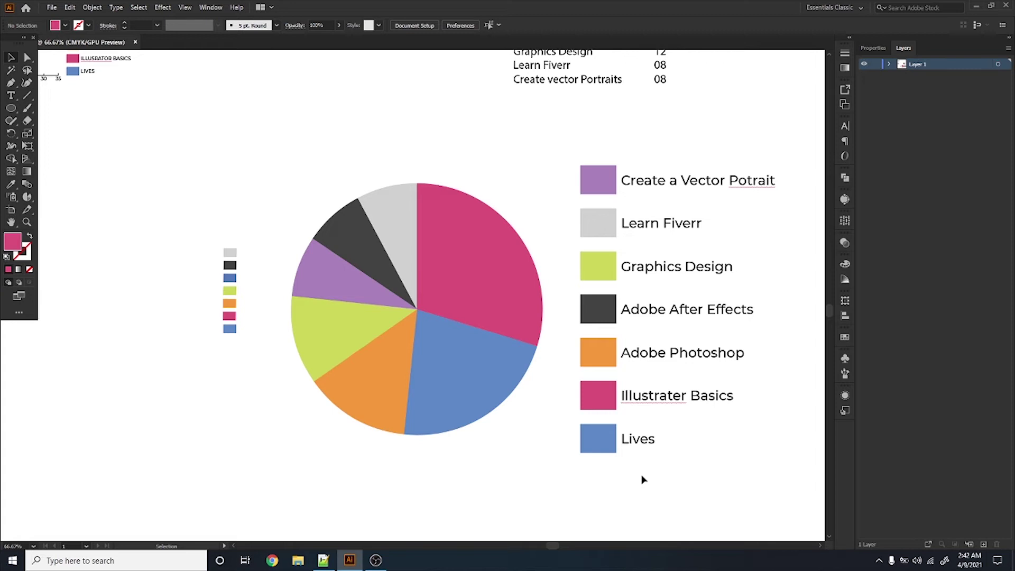
Select all the legend labels and set their font style to SemiBold.
scroll(575, 485, down, 2)
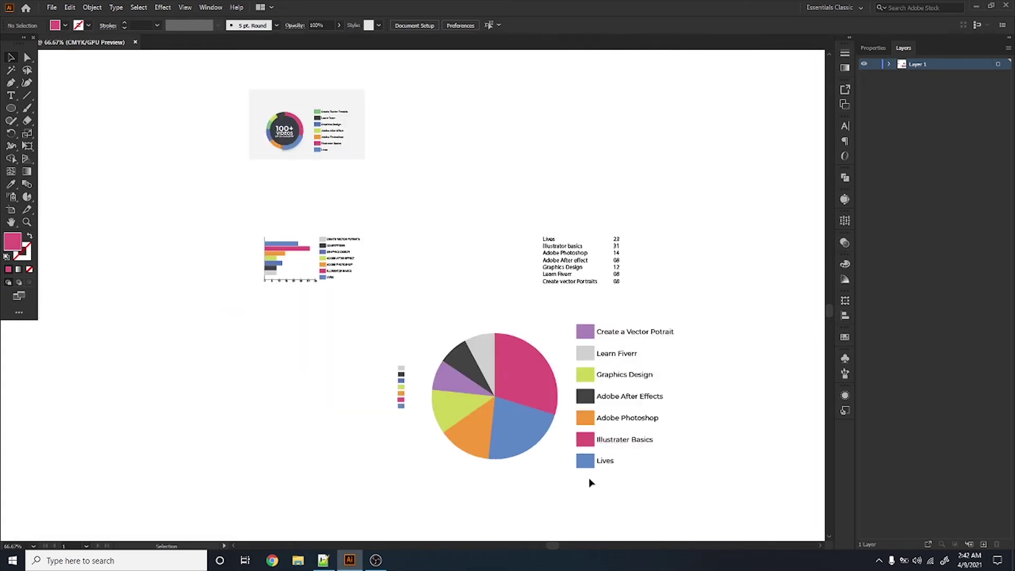
drag(634, 444, 590, 403)
key(a)
drag(641, 294, 537, 487)
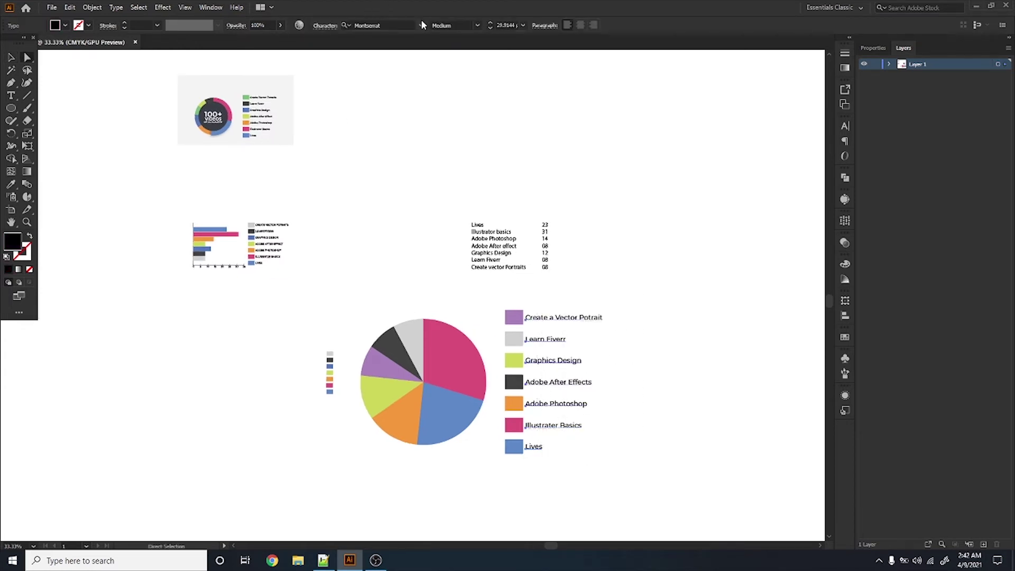
click(477, 25)
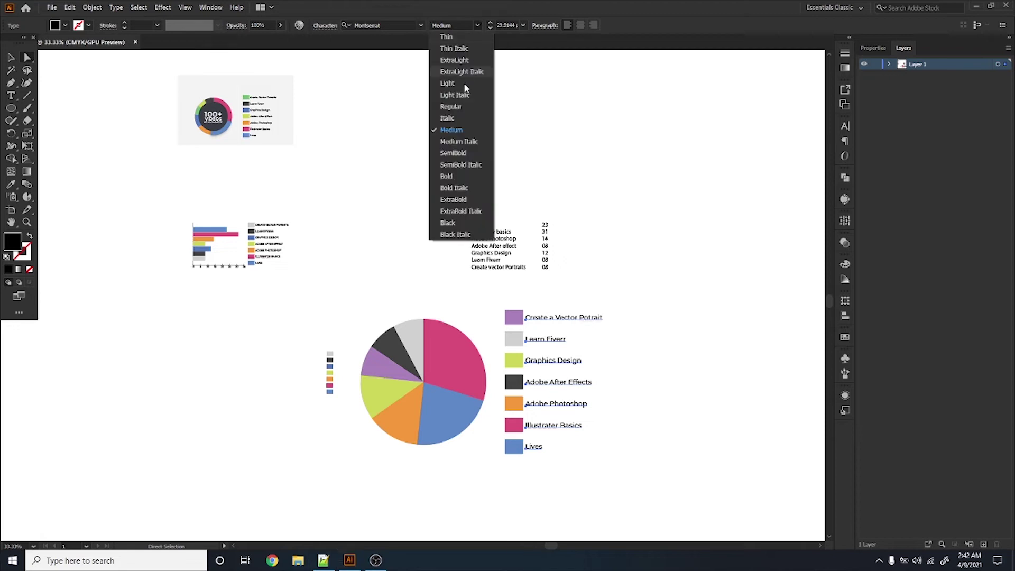
click(457, 154)
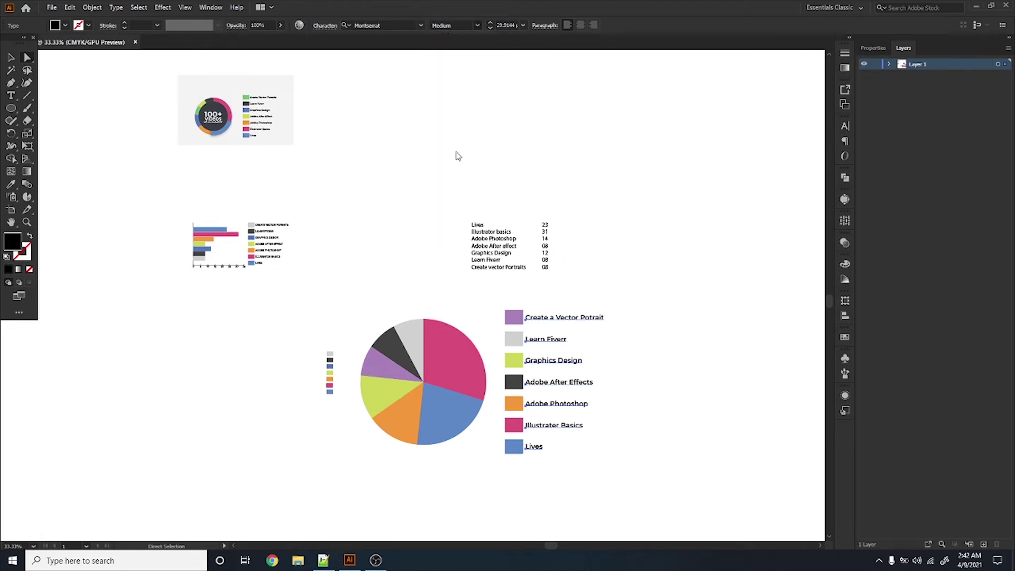
Turn on All Caps and set the legend font size to 28 pt.
click(320, 27)
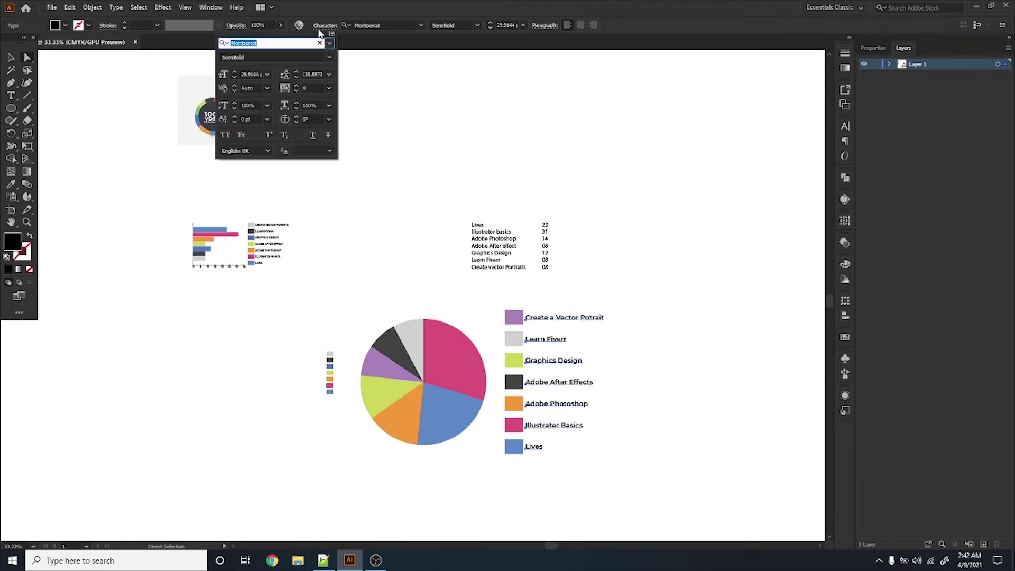
click(224, 135)
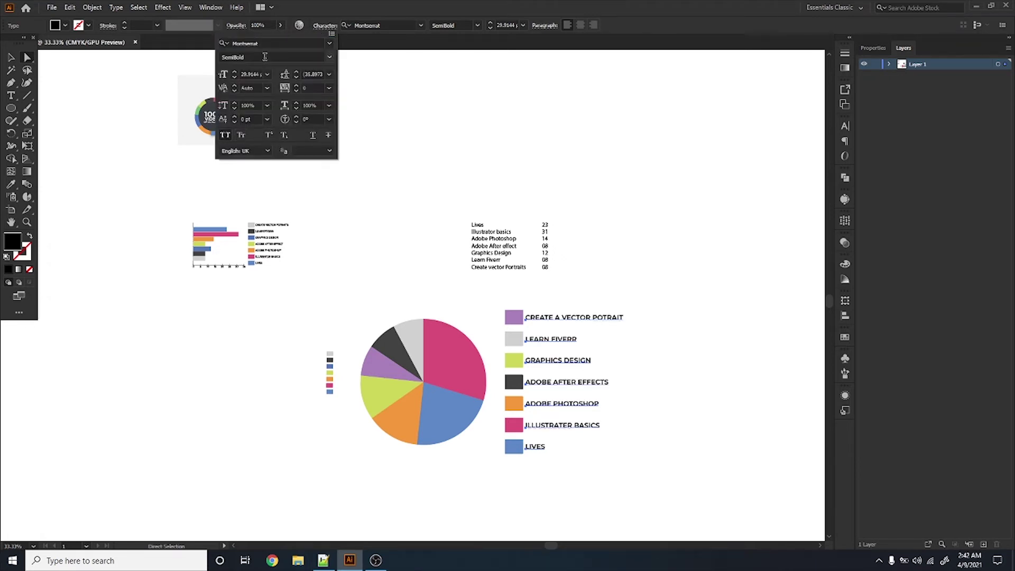
click(254, 73)
text(29)
key(Return)
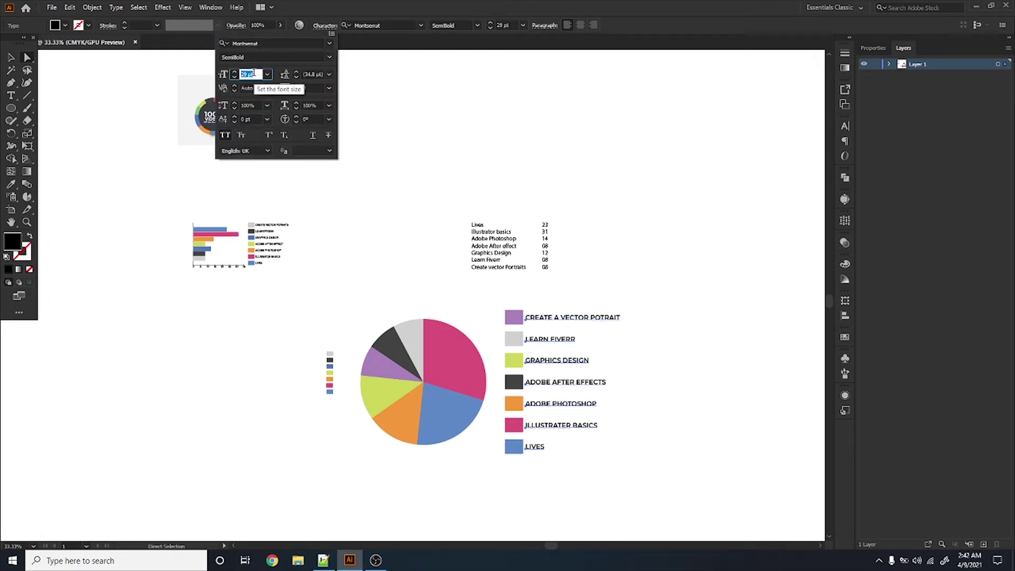
key(Down)
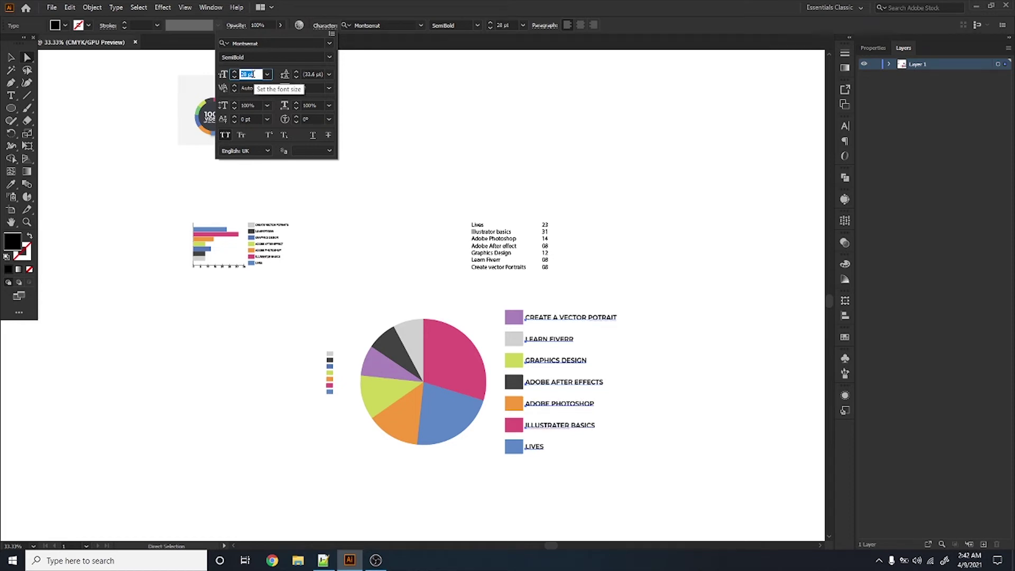
key(Escape)
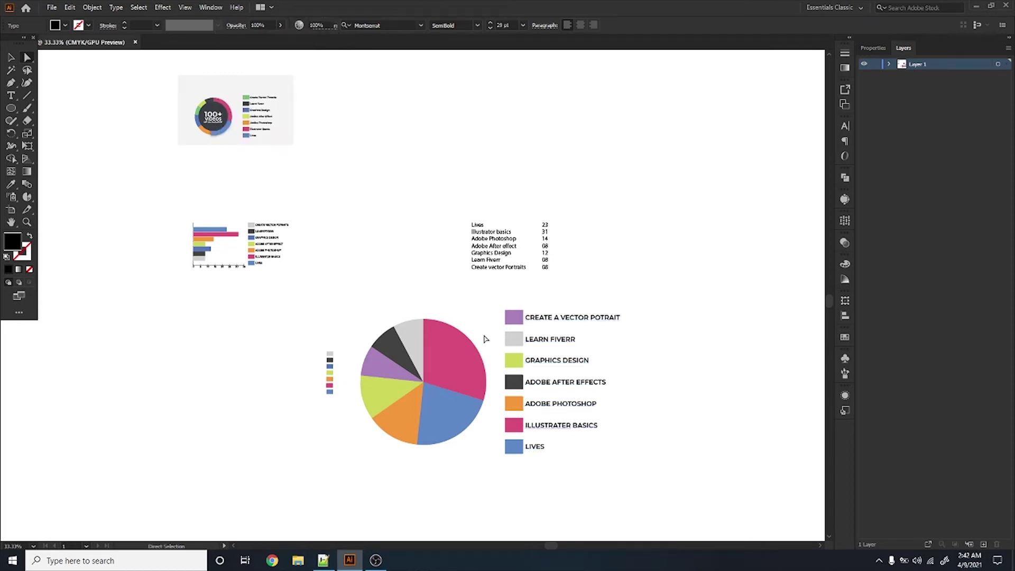
click(482, 341)
alt+scroll(482, 393, up, 1)
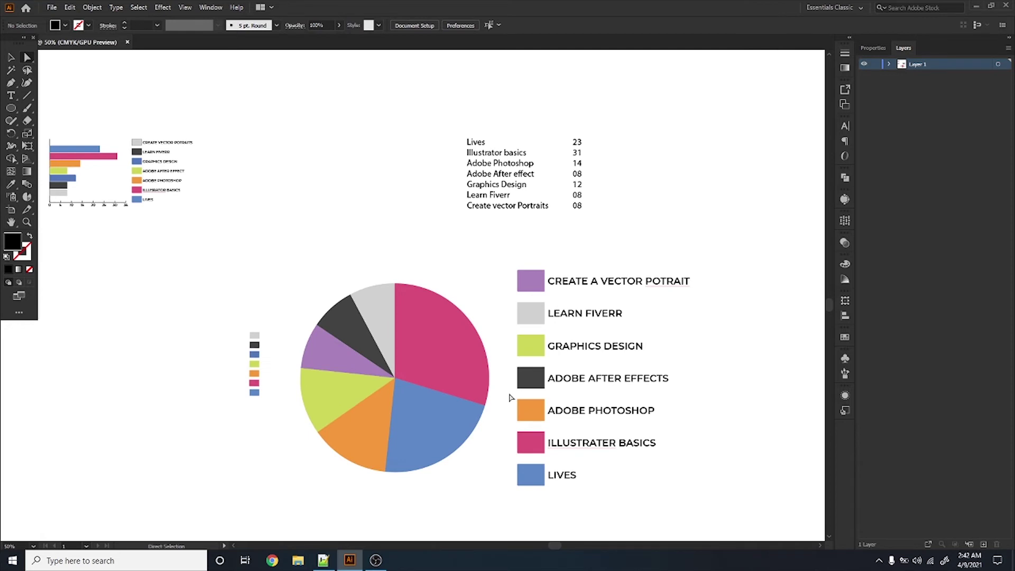
Move the pie chart and fill the dark grey wedge with a light green.
alt+scroll(380, 385, down, 1)
drag(394, 384, 448, 432)
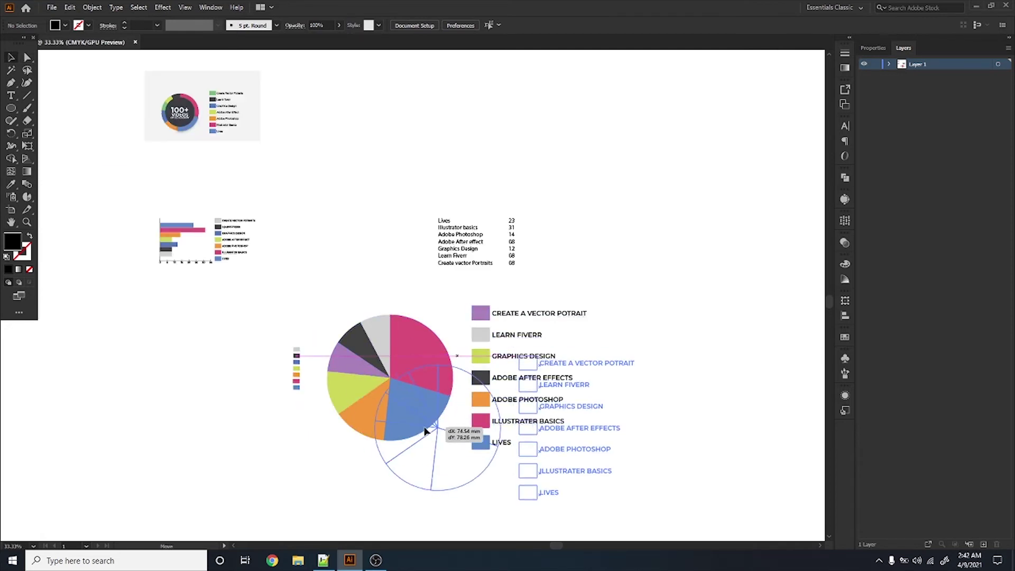
click(454, 317)
alt+scroll(442, 308, up, 2)
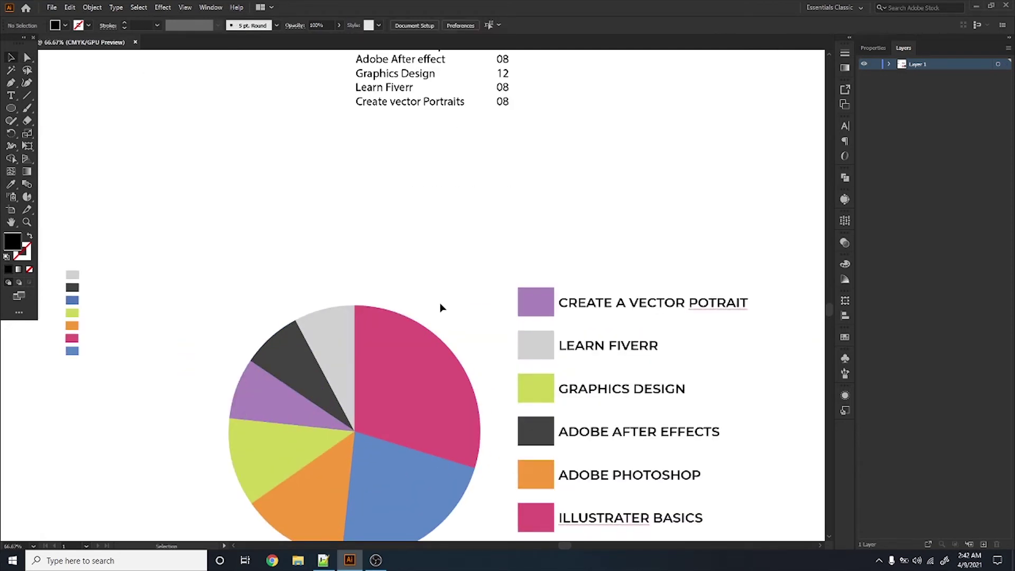
key(a)
click(279, 339)
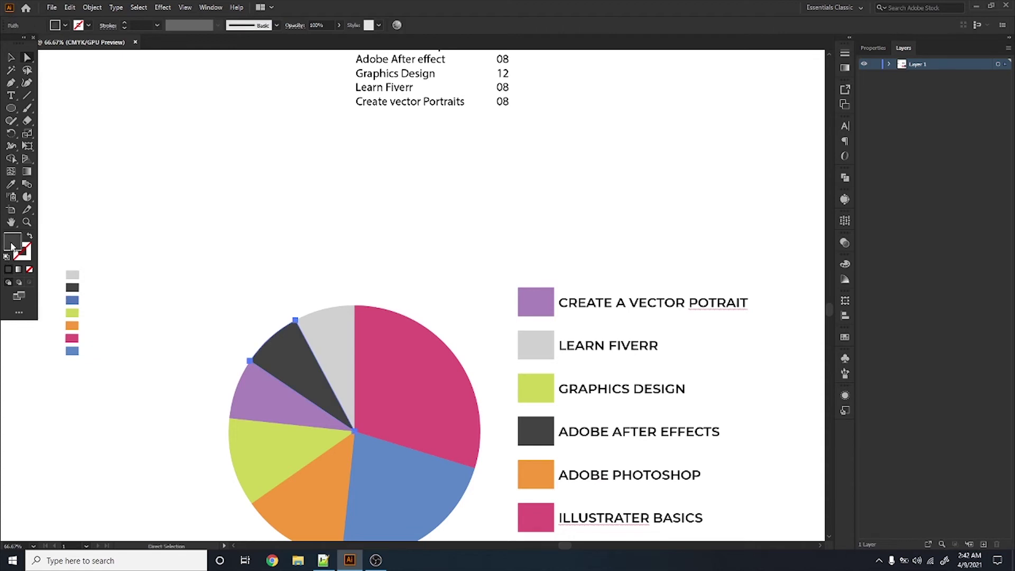
click(845, 220)
click(756, 169)
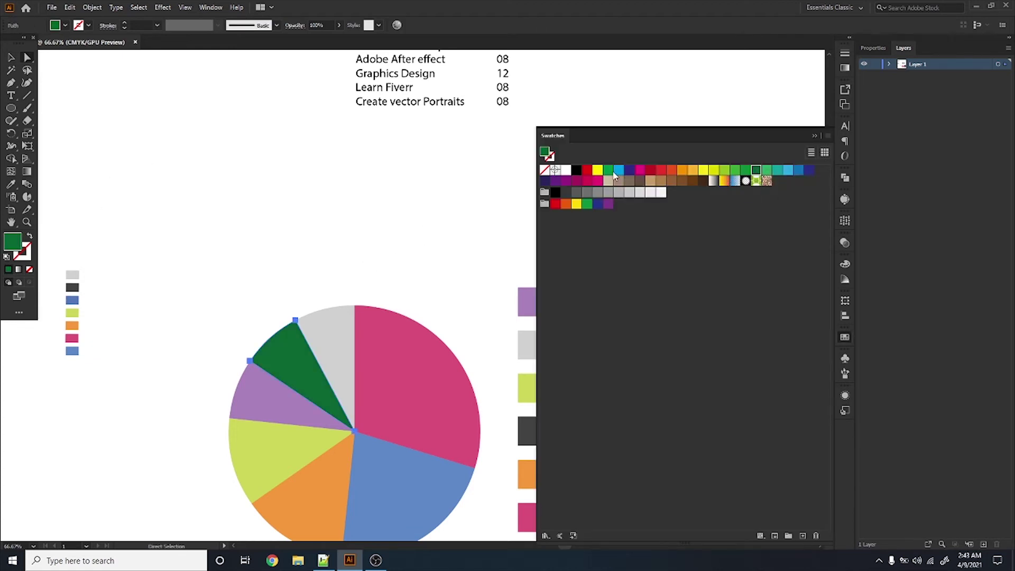
double_click(8, 246)
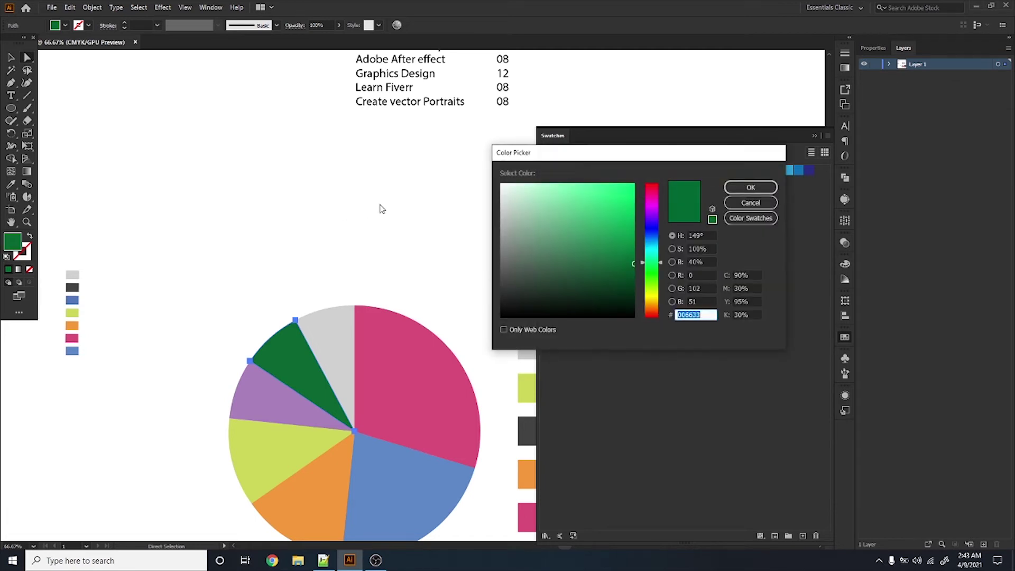
click(602, 190)
click(750, 187)
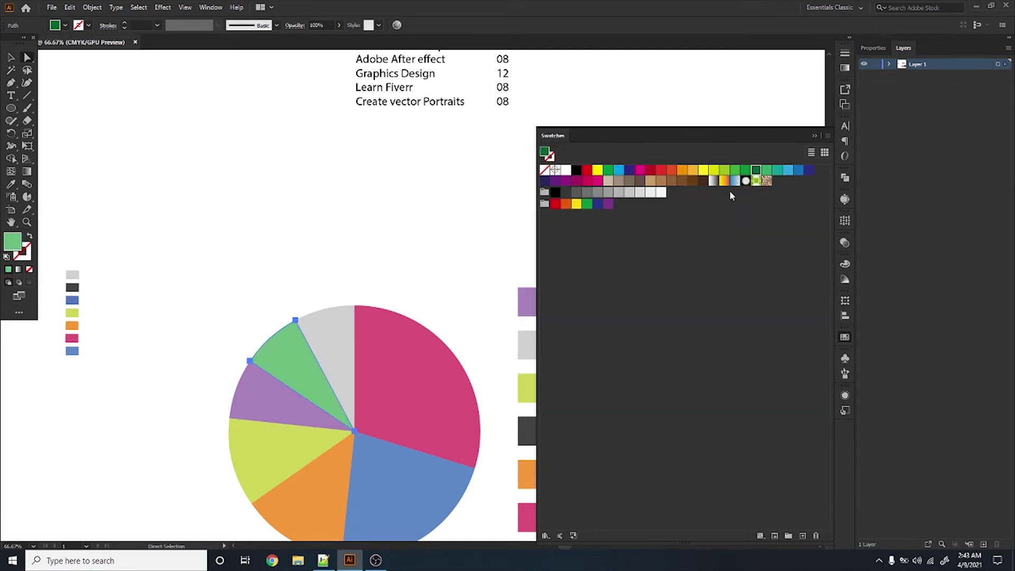
click(814, 135)
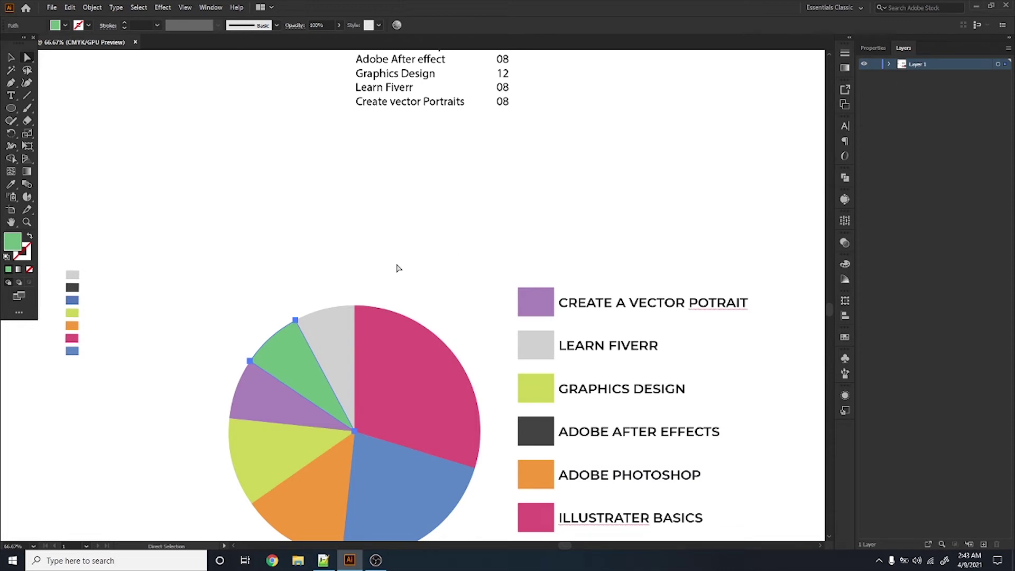
click(398, 266)
Eyedrop the green wedge colour onto the Adobe After Effects legend square.
scroll(518, 396, down, 4)
scroll(510, 370, down, 1)
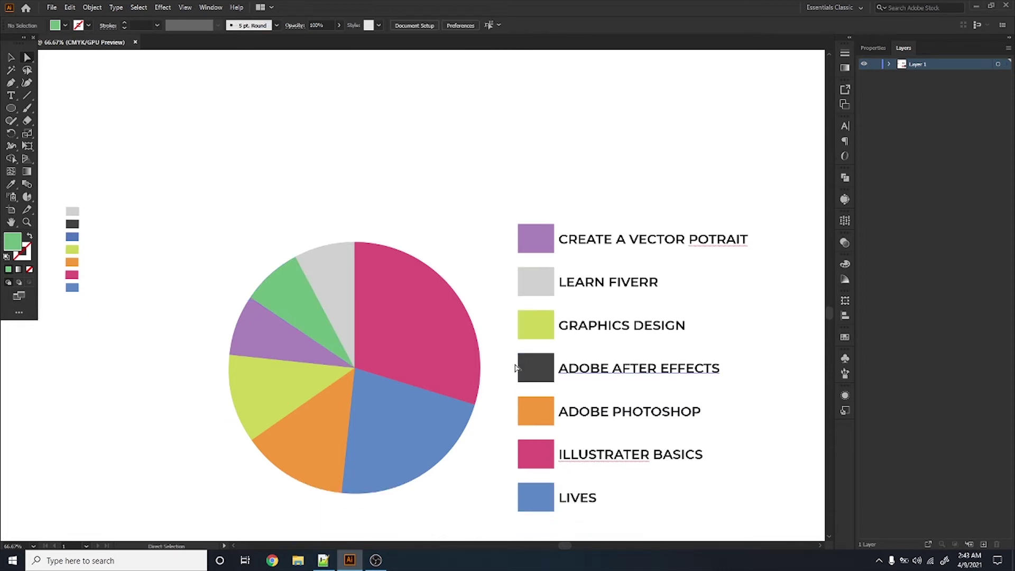
click(544, 367)
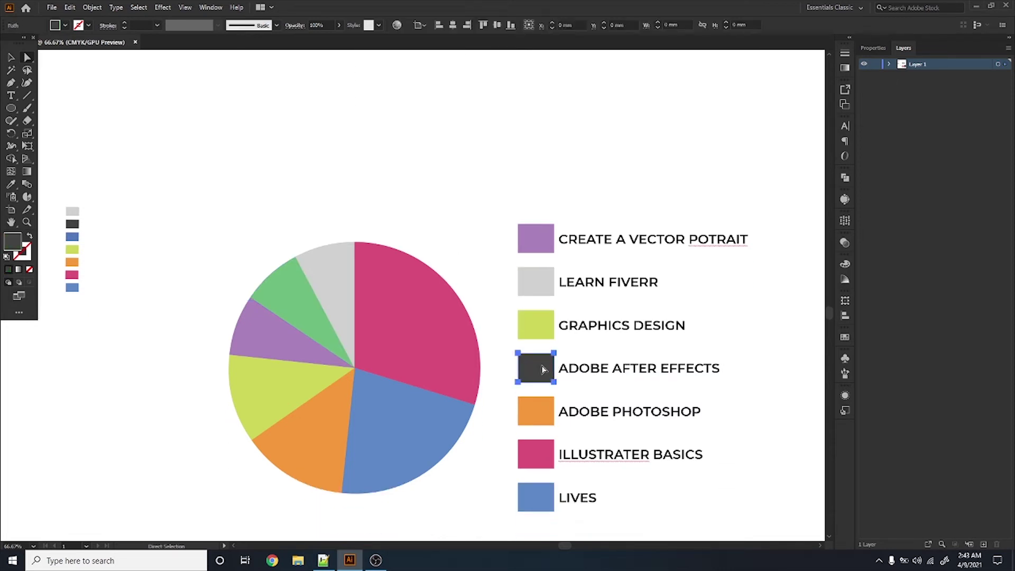
click(10, 184)
click(278, 273)
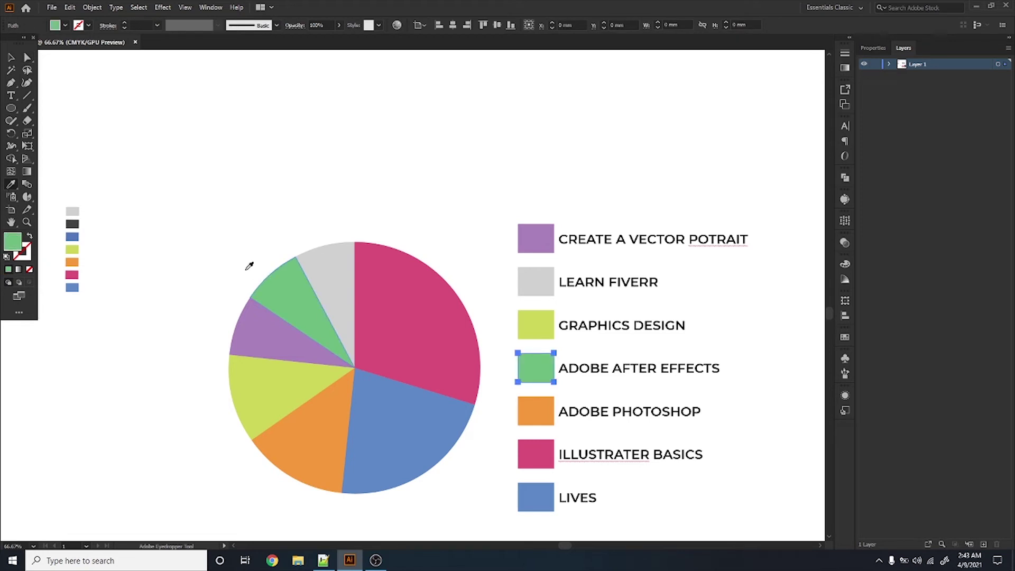
click(11, 57)
click(228, 201)
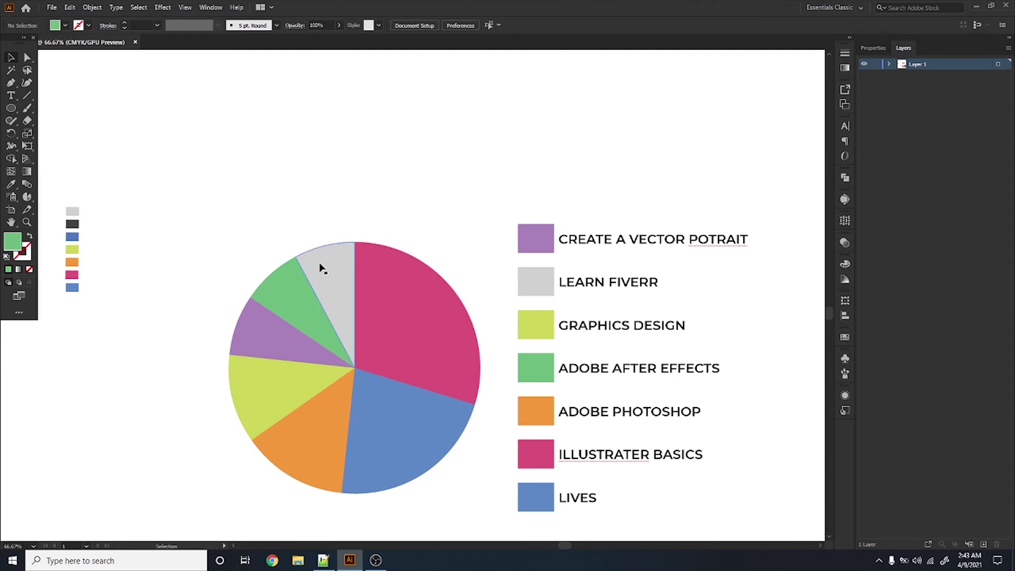
scroll(472, 459, down, 1)
scroll(473, 460, down, 2)
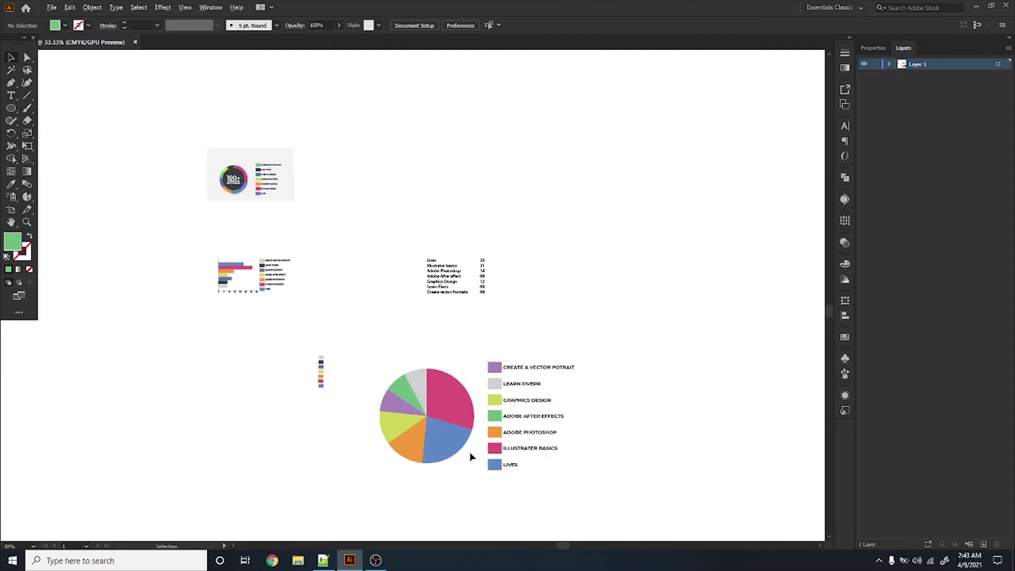
scroll(473, 460, down, 1)
scroll(354, 306, up, 4)
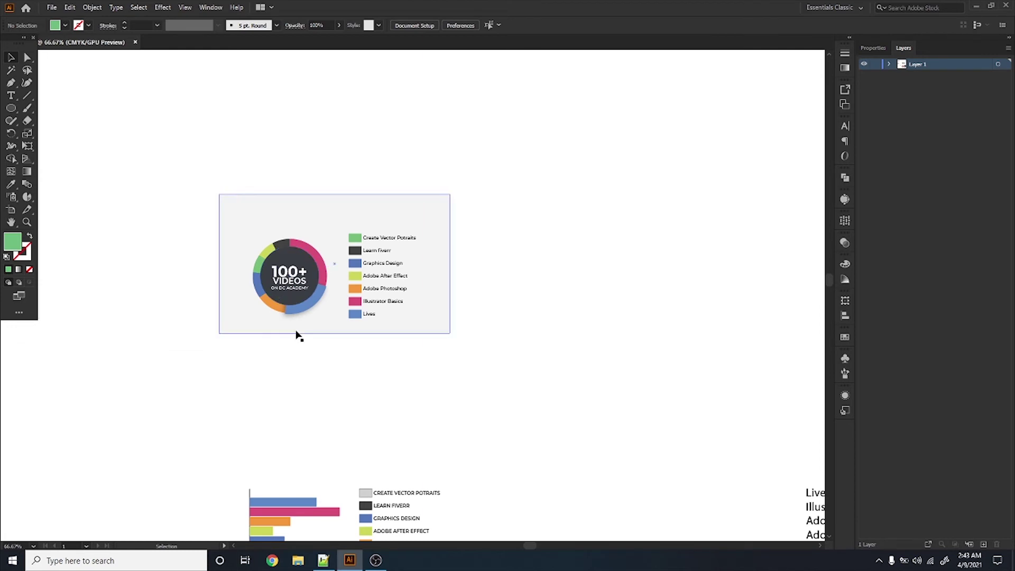
scroll(389, 387, down, 1)
drag(389, 387, 330, 340)
scroll(170, 197, up, 3)
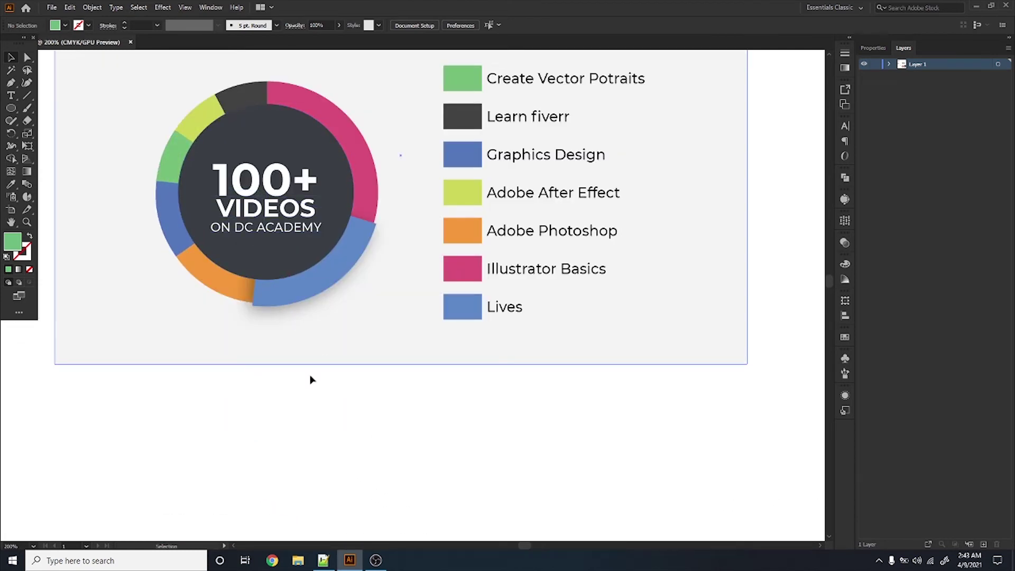
scroll(290, 379, down, 1)
scroll(332, 402, down, 1)
mouse_move(428, 424)
mouse_down()
mouse_move(428, 341)
mouse_move(224, 152)
mouse_up()
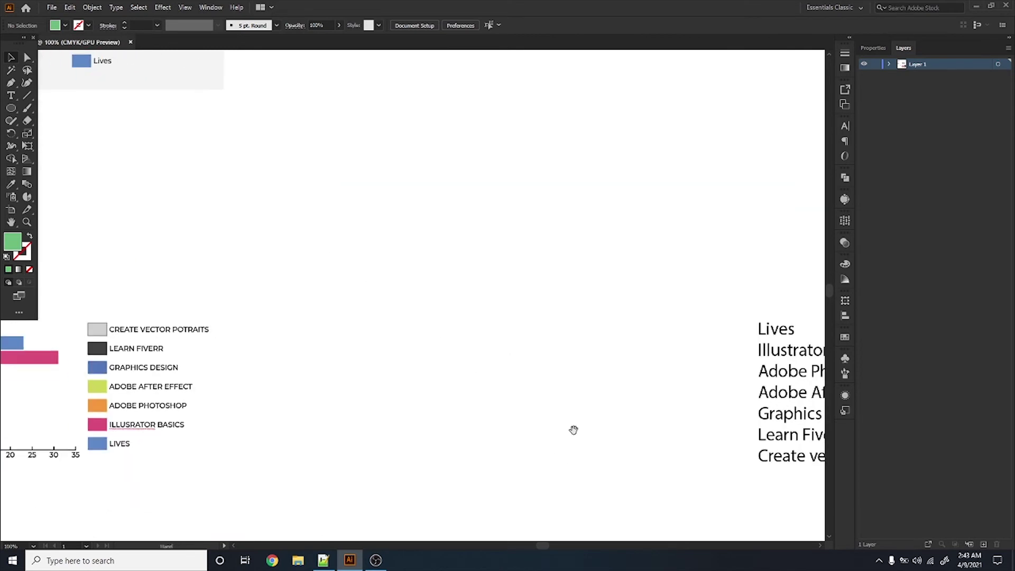
drag(573, 428, 364, 242)
drag(634, 433, 433, 224)
mouse_move(480, 405)
mouse_down()
mouse_move(532, 322)
mouse_move(541, 242)
mouse_up()
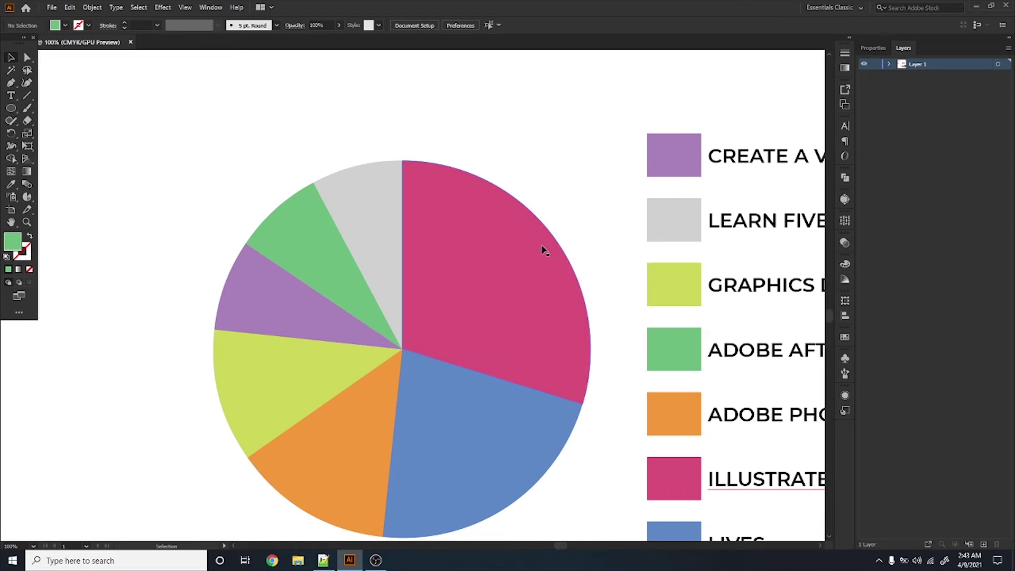
Select the pink wedge and show its Appearance settings.
key(a)
click(494, 262)
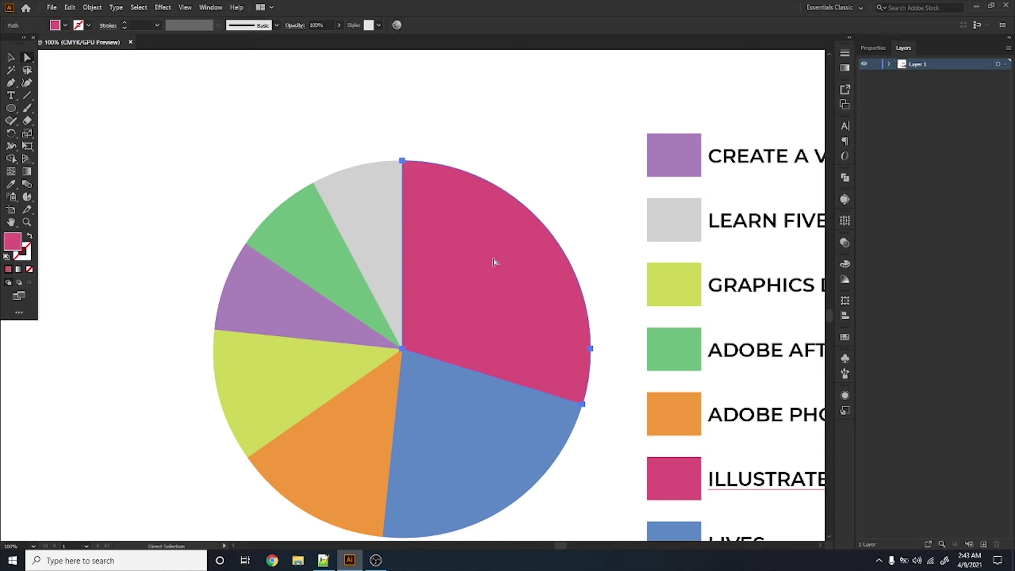
click(845, 396)
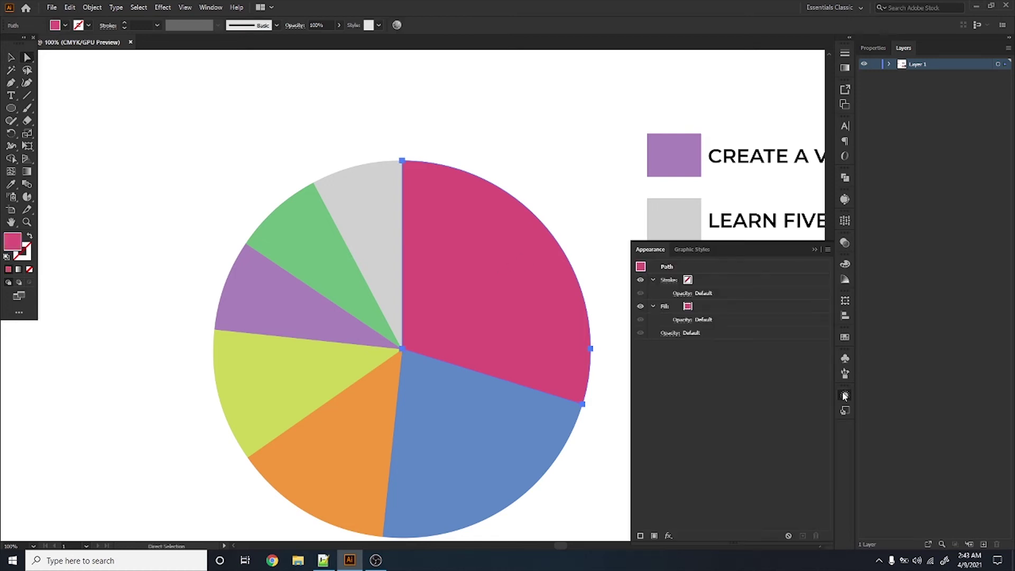
click(210, 7)
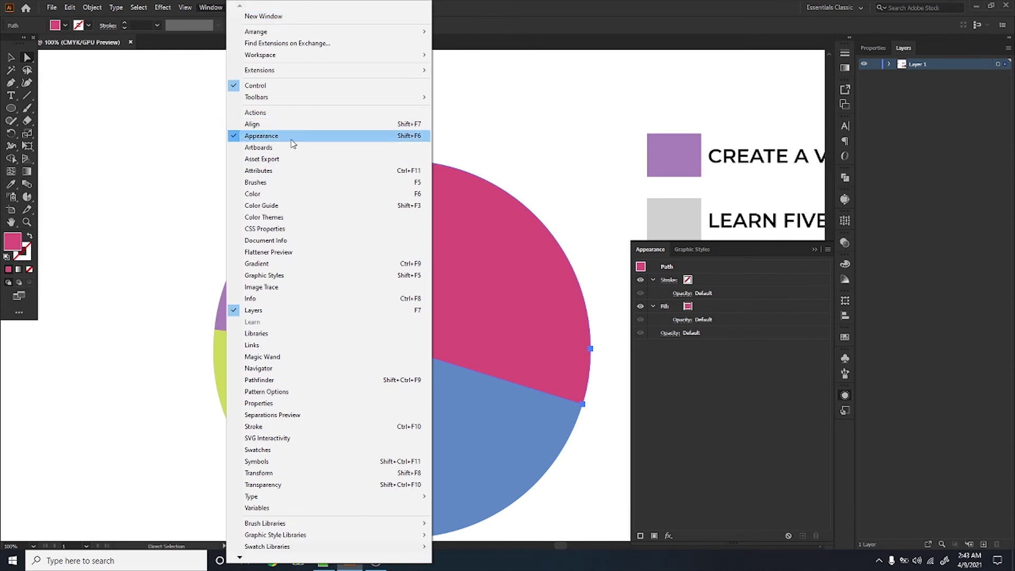
click(728, 372)
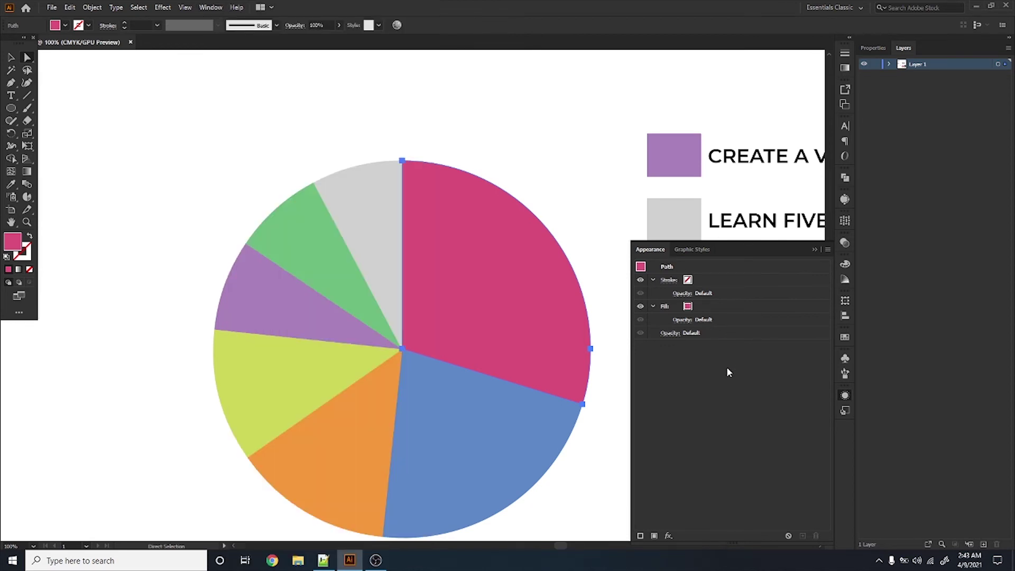
Apply a Transform effect scaling the wedge to 116% and moving it 4 mm and -3 mm.
click(669, 536)
mouse_move(706, 321)
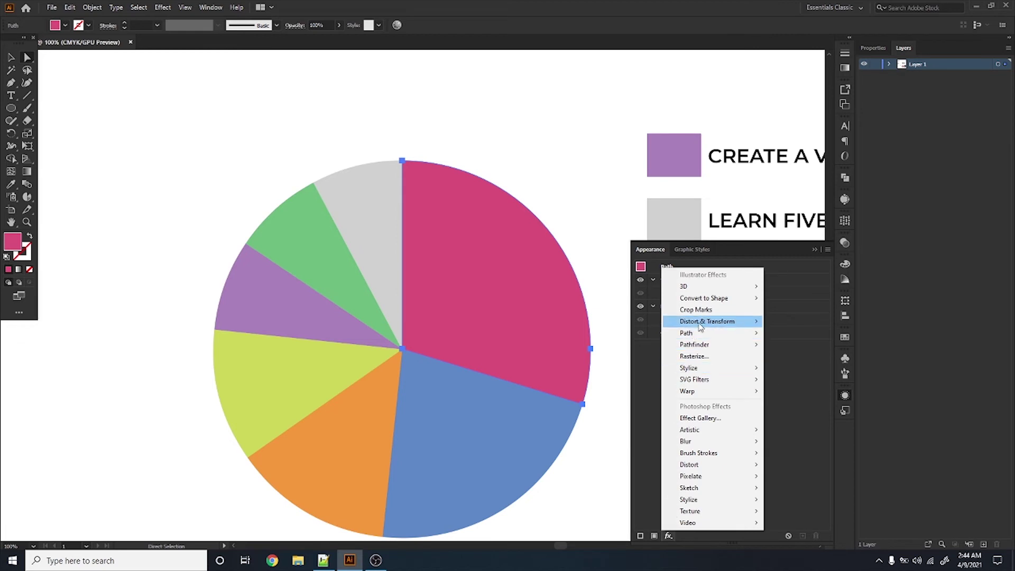
click(808, 357)
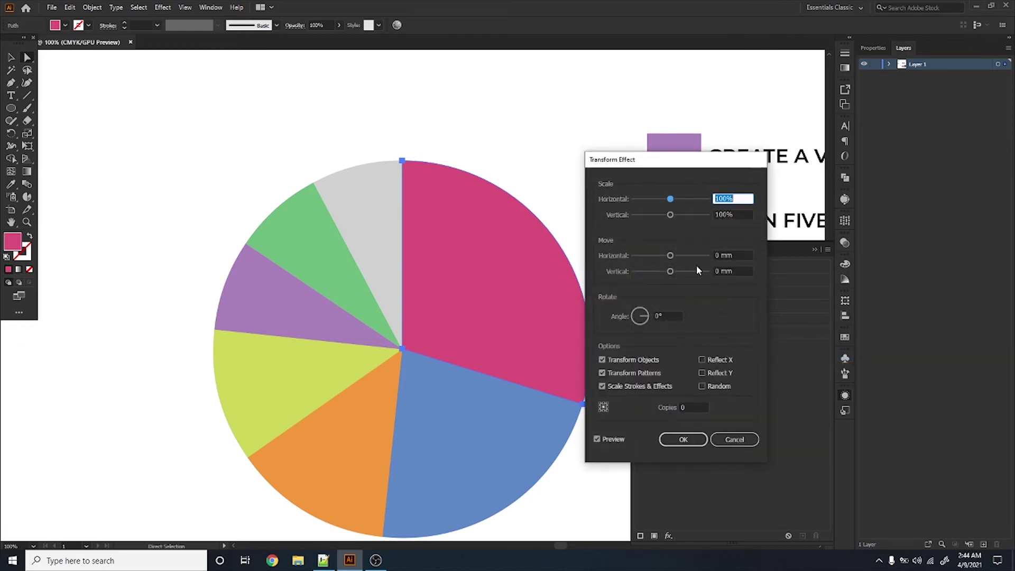
scroll(736, 195, up, 8)
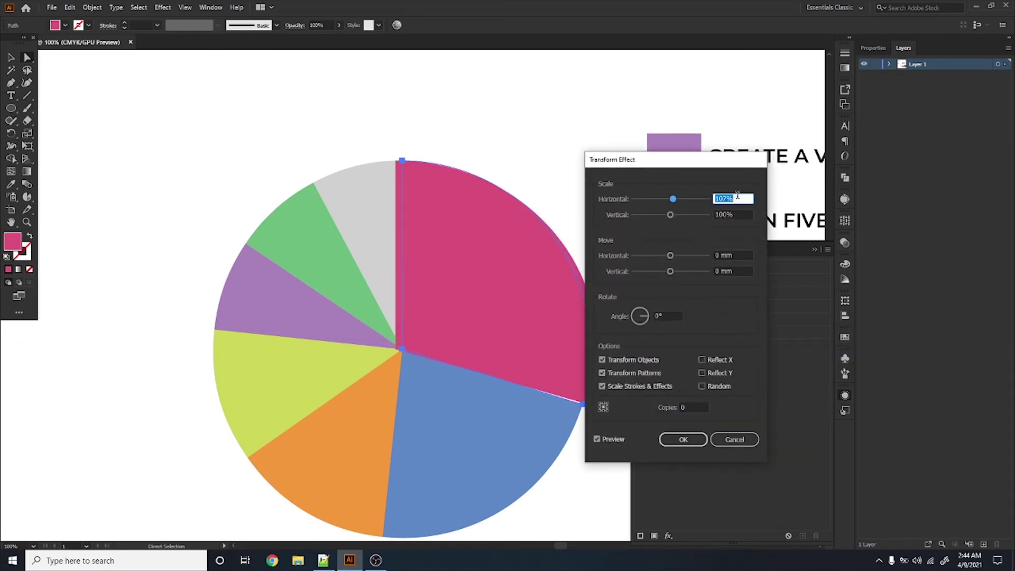
scroll(736, 197, up, 2)
click(735, 214)
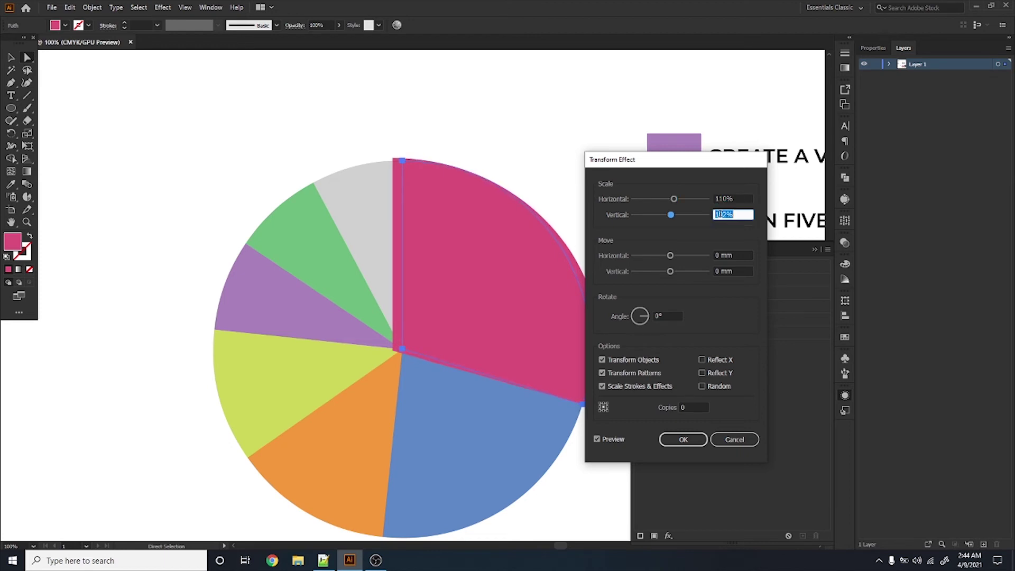
scroll(736, 215, up, 4)
scroll(736, 216, up, 2)
scroll(736, 215, up, 1)
scroll(736, 215, up, 1)
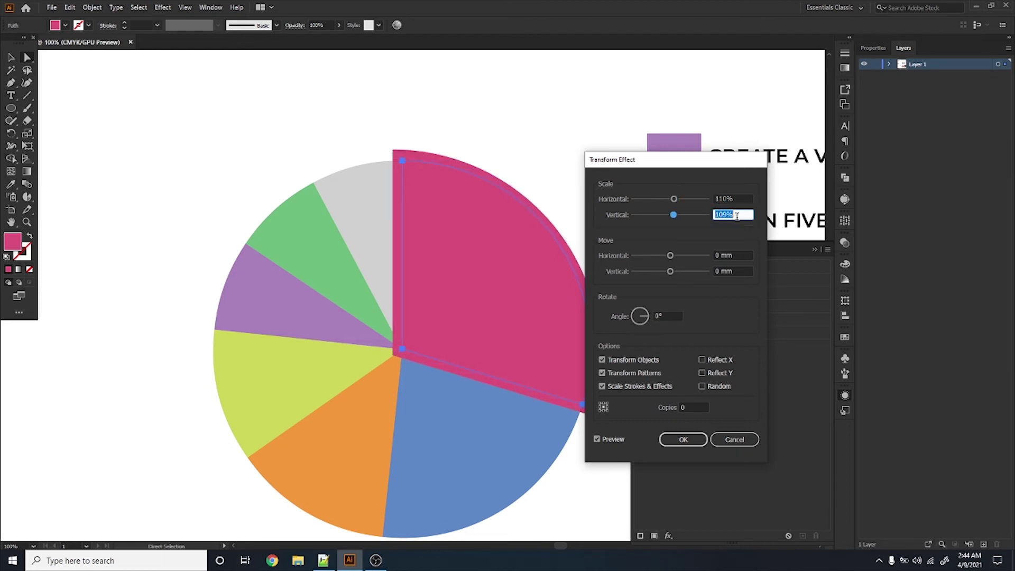
scroll(736, 216, up, 2)
text(110)
click(738, 255)
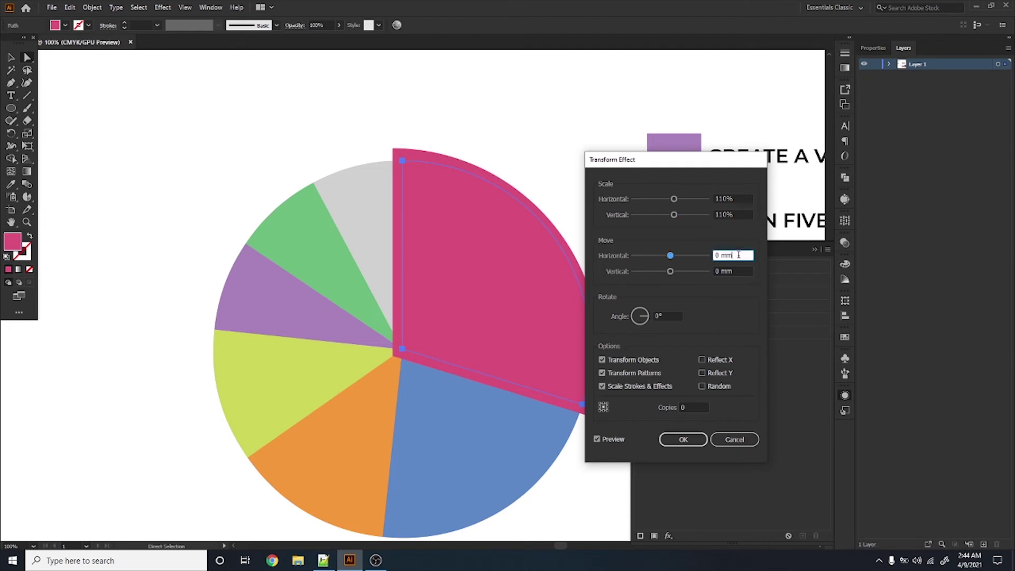
scroll(737, 254, up, 2)
scroll(738, 255, up, 1)
scroll(738, 254, up, 2)
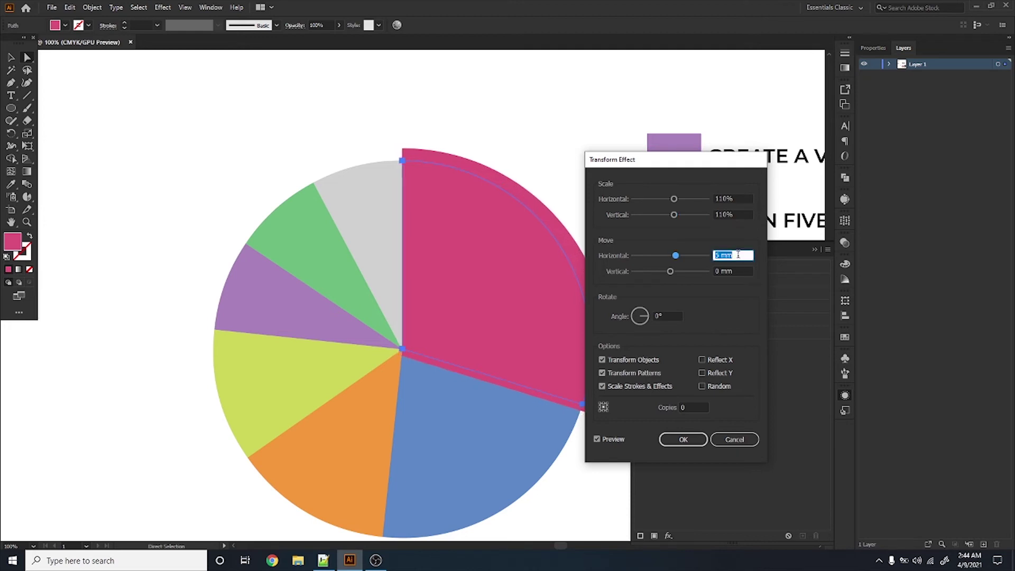
click(731, 271)
scroll(731, 271, down, 2)
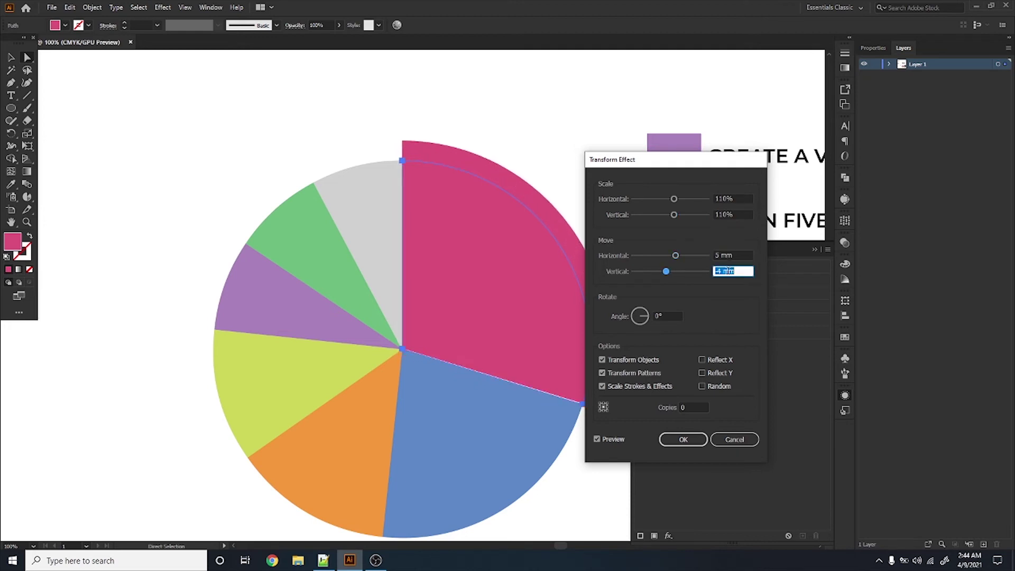
scroll(731, 271, down, 2)
scroll(731, 270, up, 1)
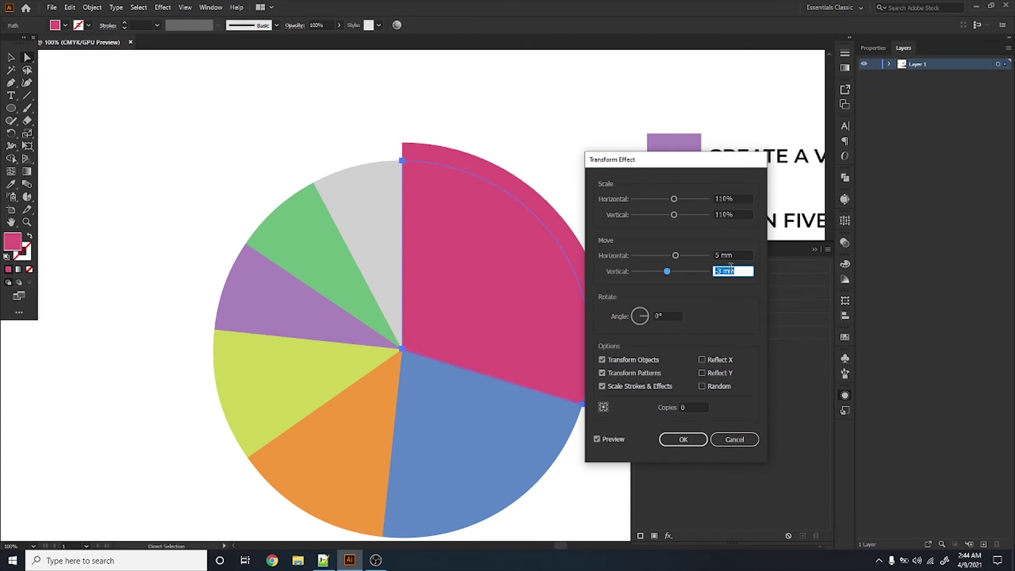
click(739, 256)
scroll(740, 255, down, 1)
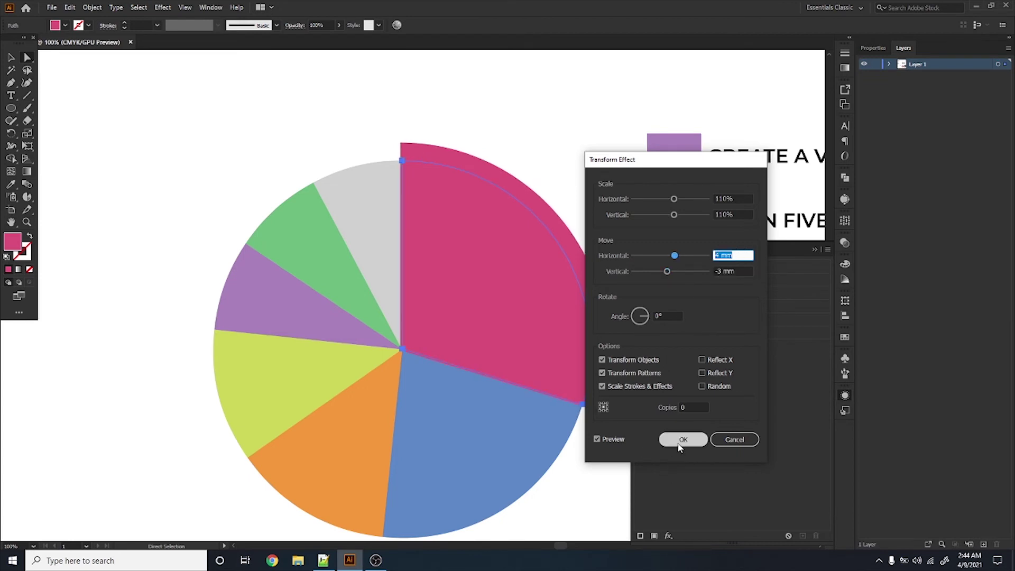
click(680, 439)
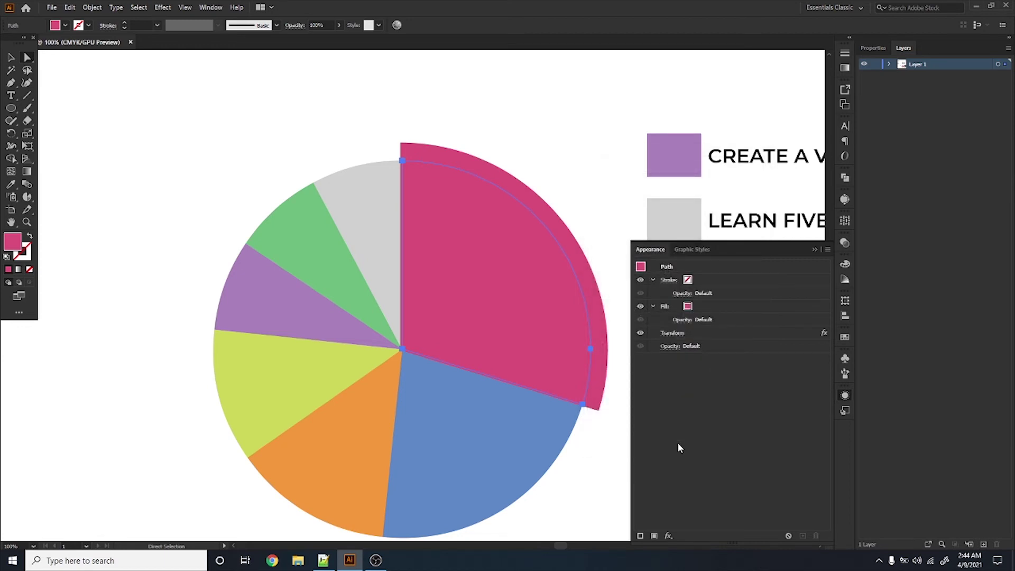
Add a Drop Shadow with a 2 mm Y offset to the pink wedge, then deselect.
click(668, 536)
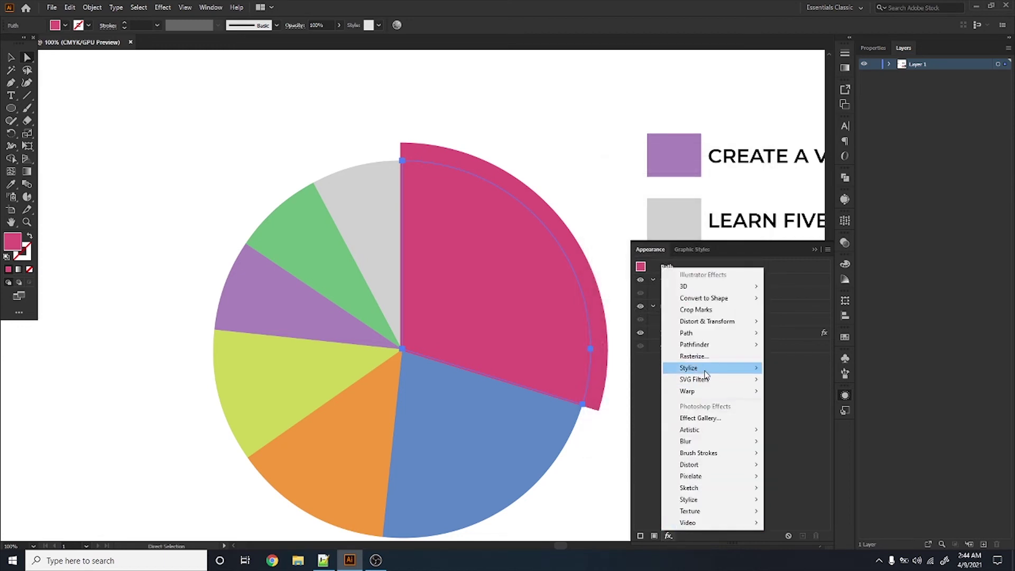
mouse_move(688, 368)
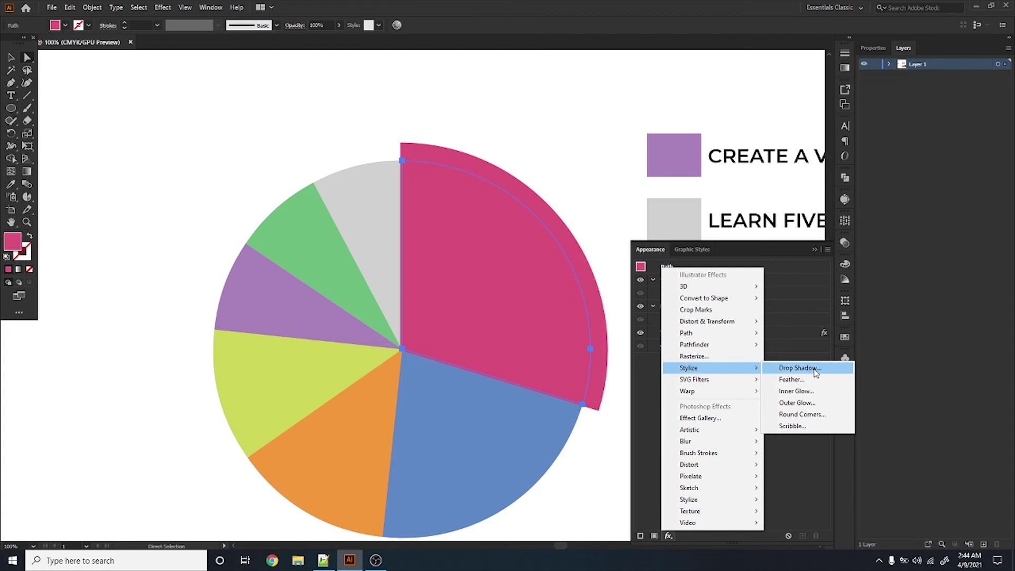
click(799, 367)
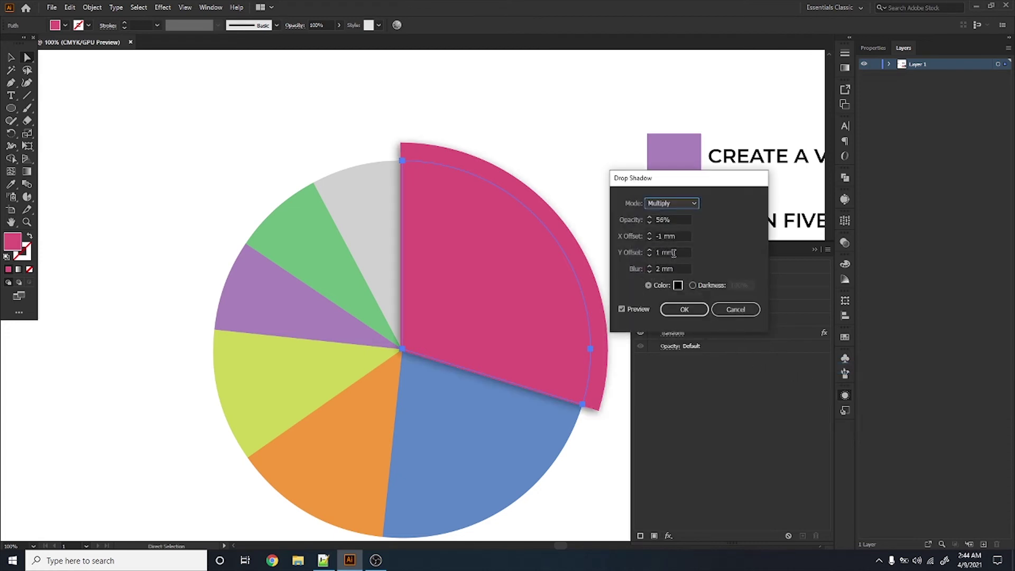
click(674, 253)
key(Up)
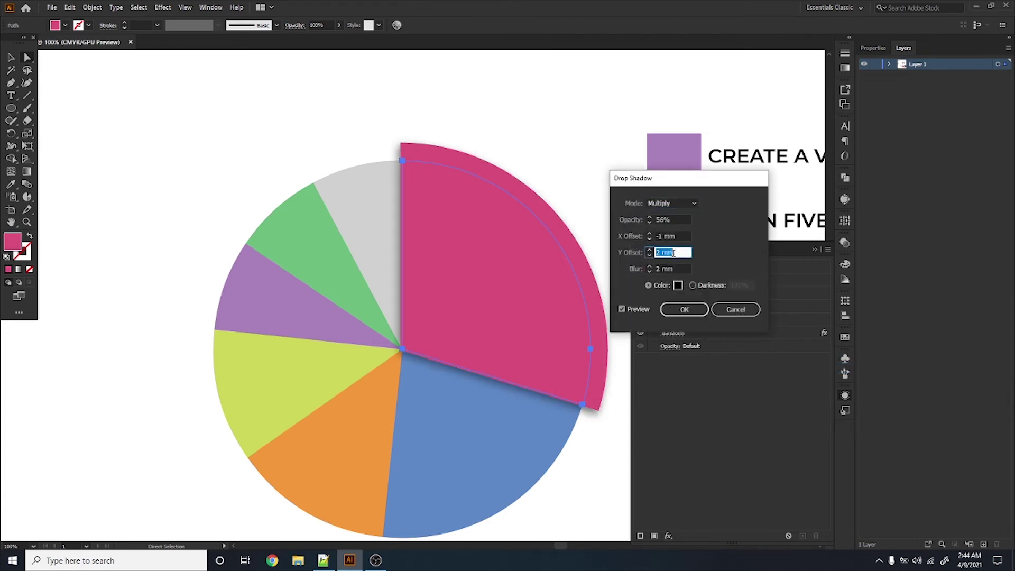
click(684, 310)
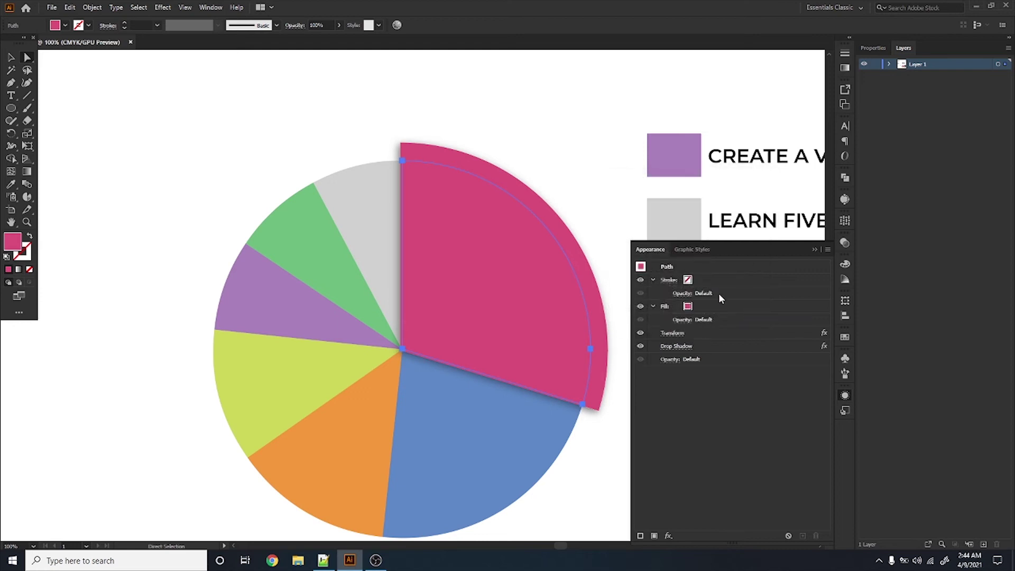
click(814, 249)
click(621, 485)
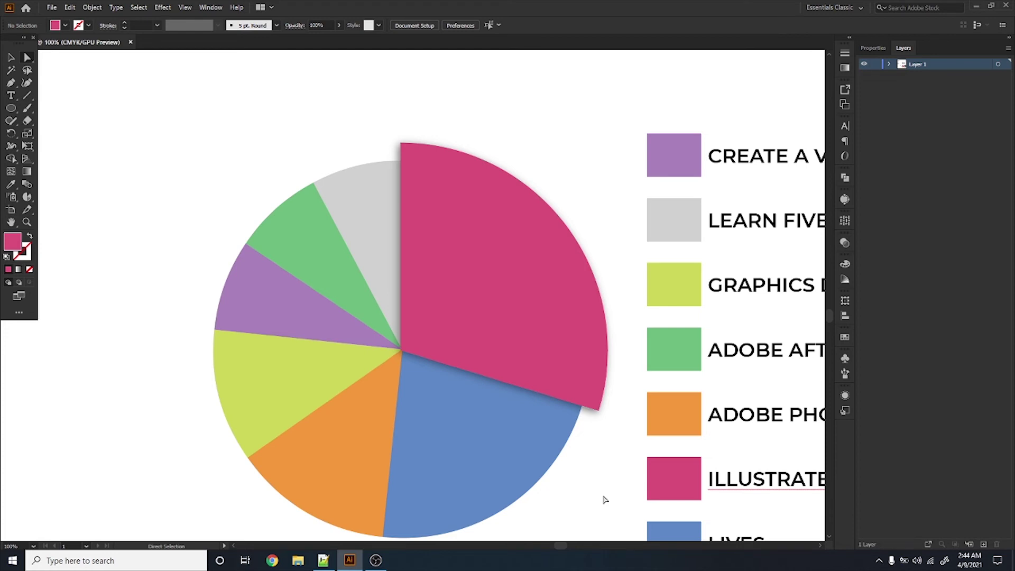
Marquee-select the legend swatches and labels and drag them further right.
scroll(549, 475, down, 1)
scroll(545, 475, down, 1)
click(522, 463)
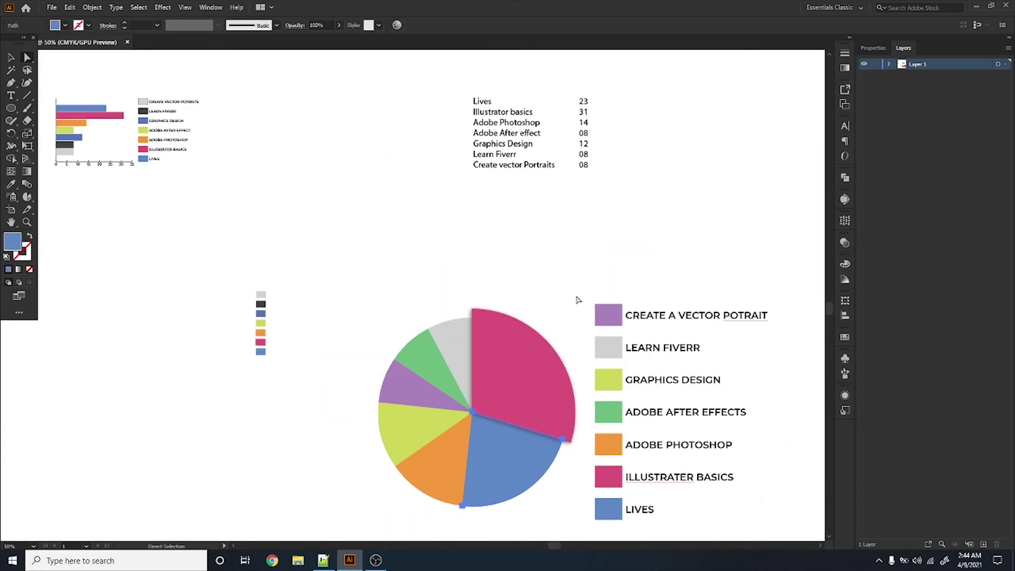
click(580, 296)
scroll(739, 502, down, 2)
drag(781, 495, 607, 243)
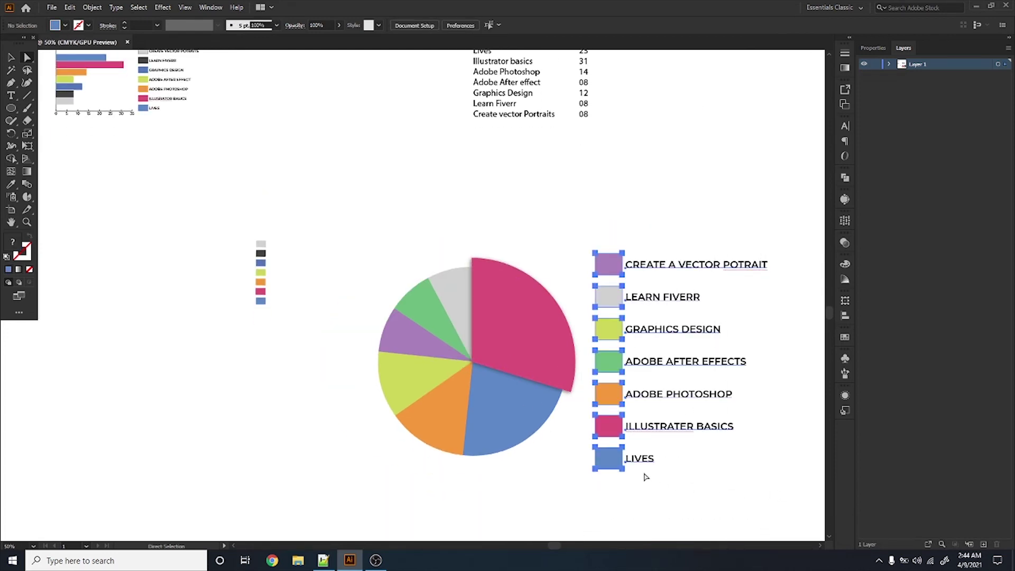
drag(641, 458, 657, 466)
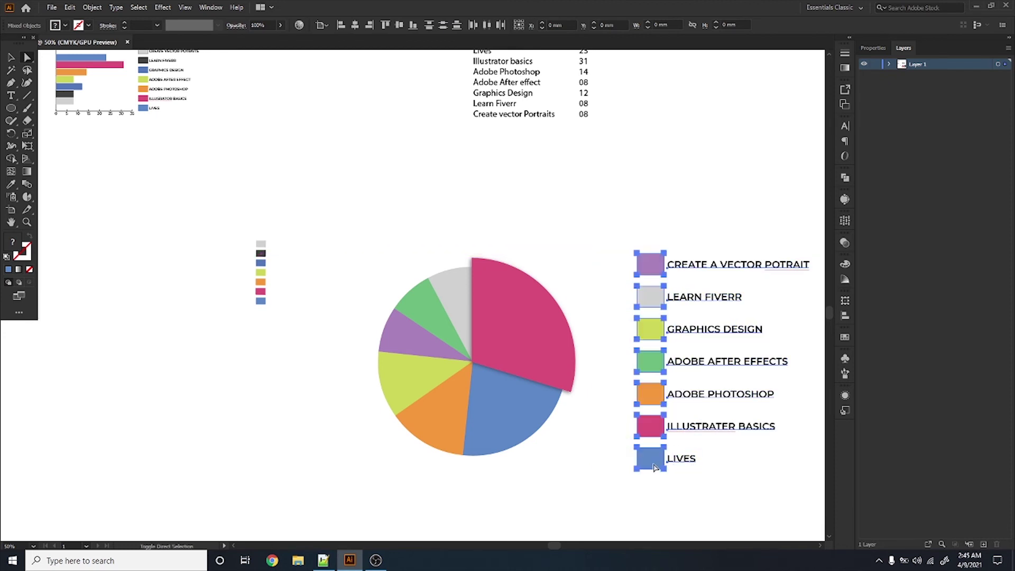
click(573, 506)
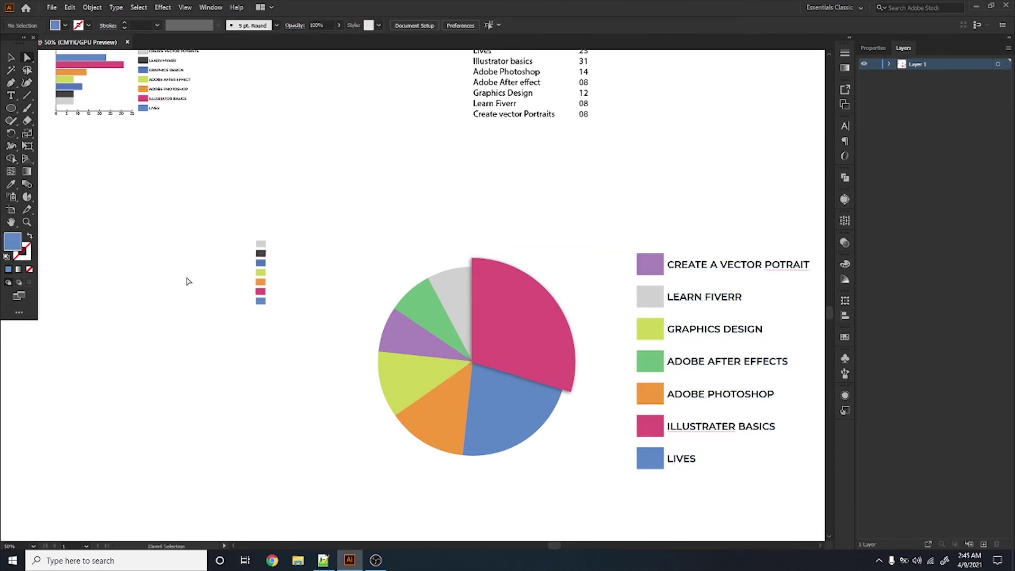
click(10, 57)
Draw a circle centred on the pie and make it white with the Eyedropper.
scroll(480, 240, up, 1)
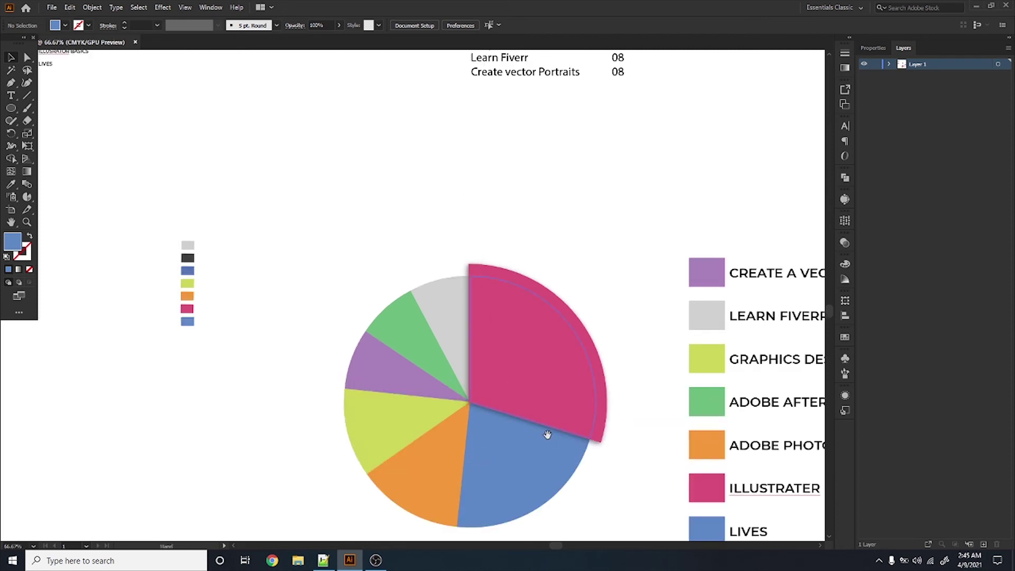
drag(547, 435, 519, 399)
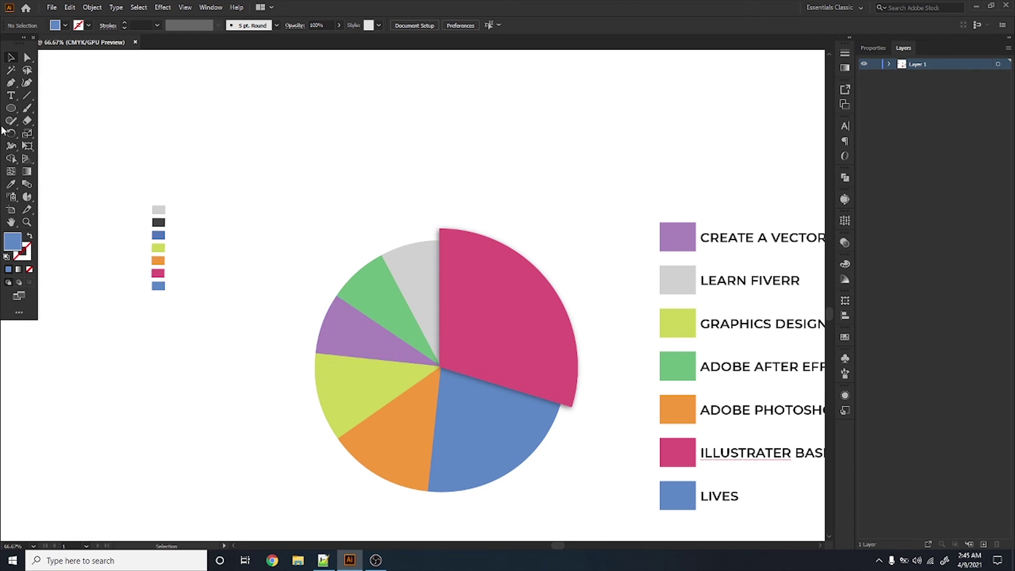
click(11, 107)
drag(437, 366, 546, 468)
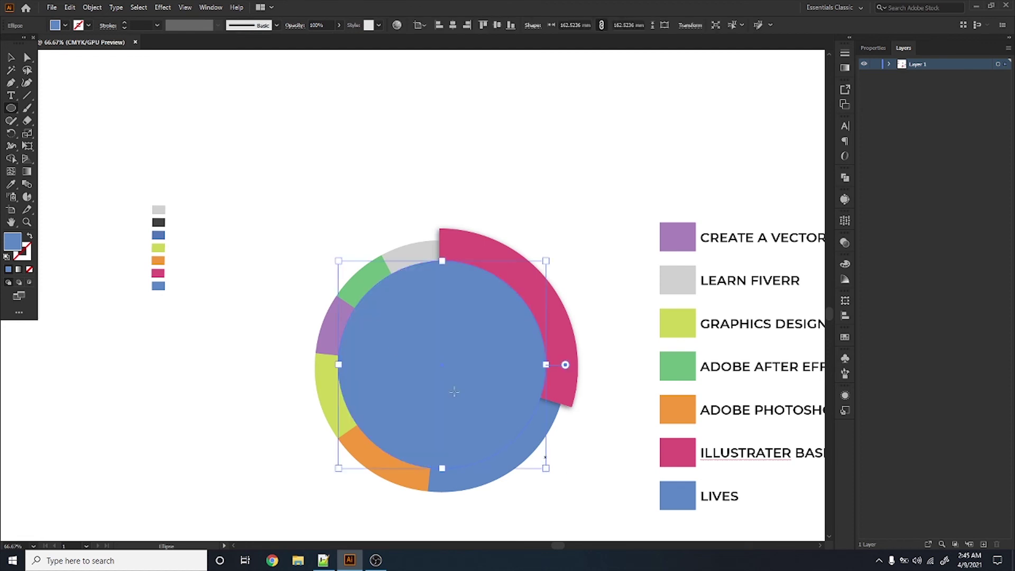
click(10, 183)
click(177, 182)
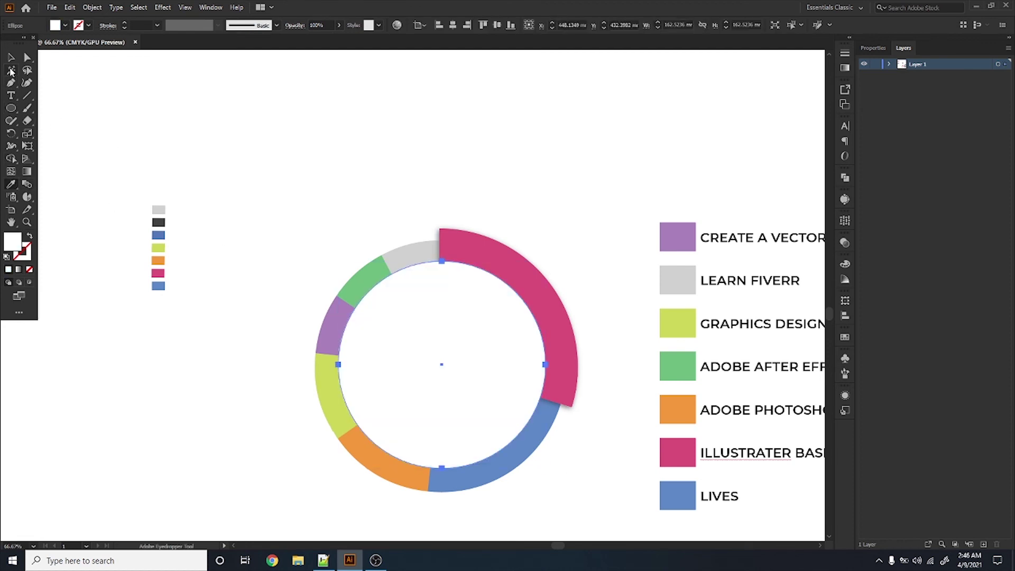
click(10, 57)
click(189, 113)
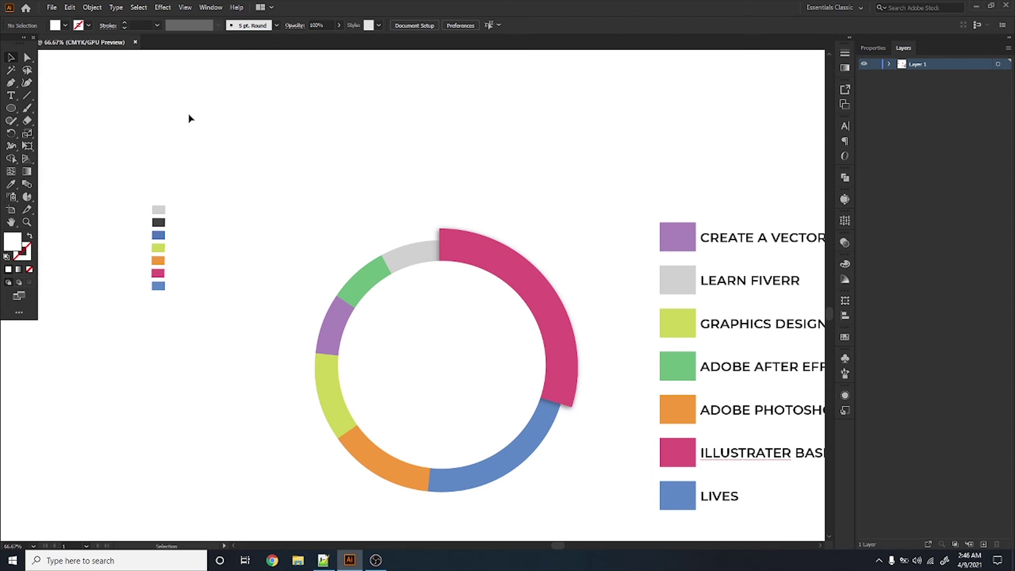
Shrink the centre circle and fill it with the dark grey swatch.
click(518, 438)
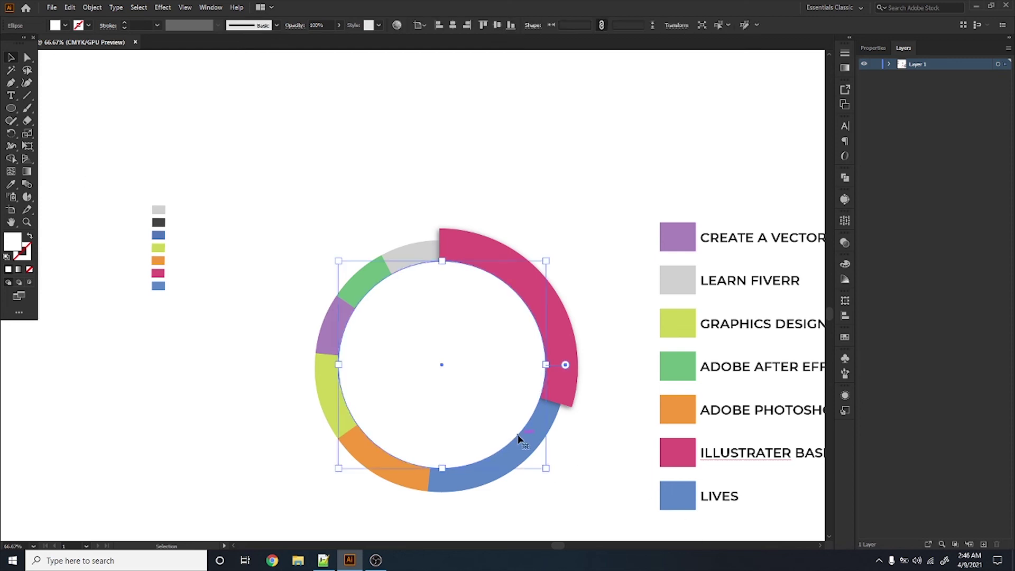
drag(546, 260, 534, 273)
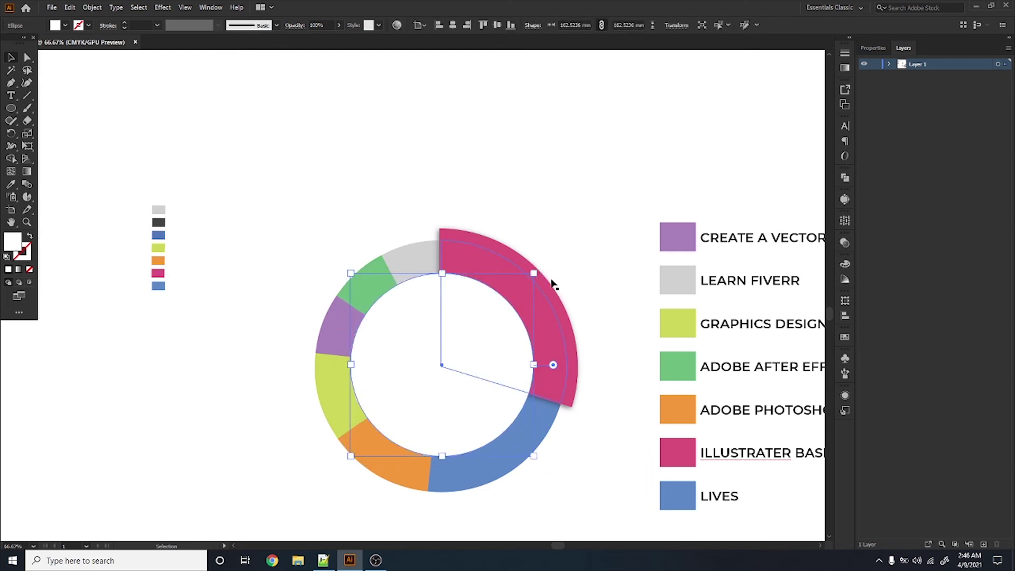
scroll(423, 394, down, 1)
scroll(433, 370, up, 2)
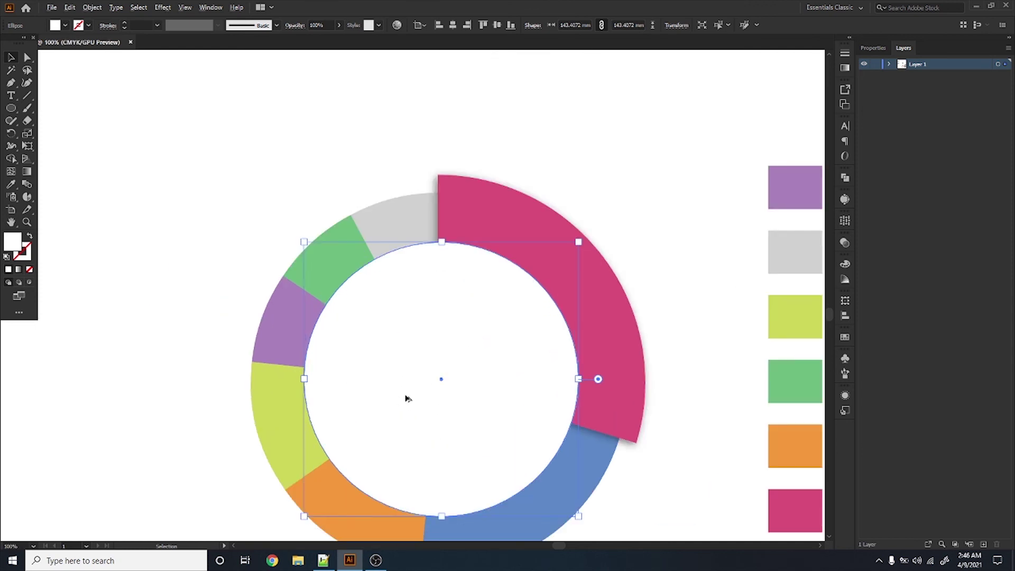
scroll(407, 398, down, 1)
click(11, 184)
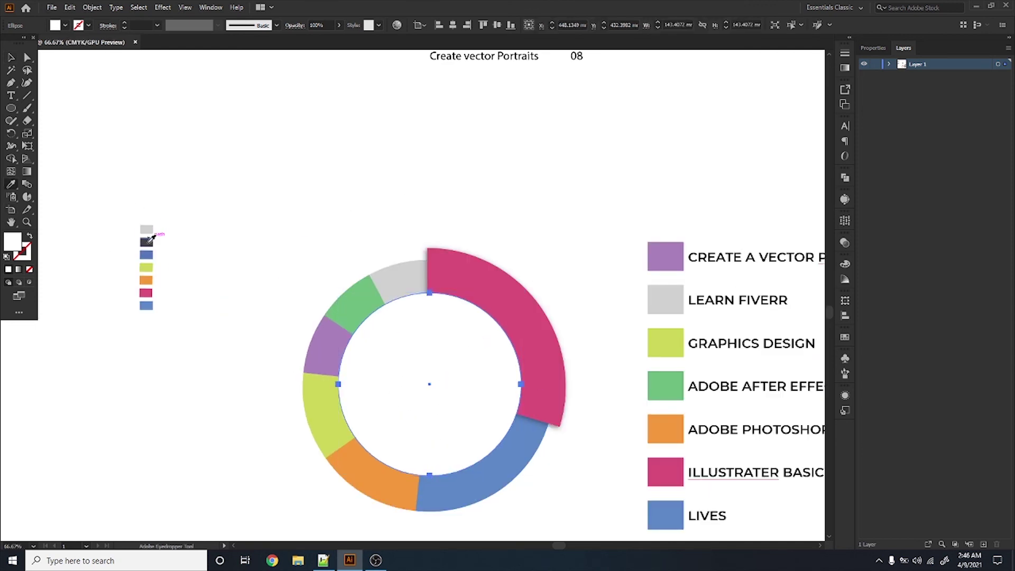
click(148, 242)
click(11, 57)
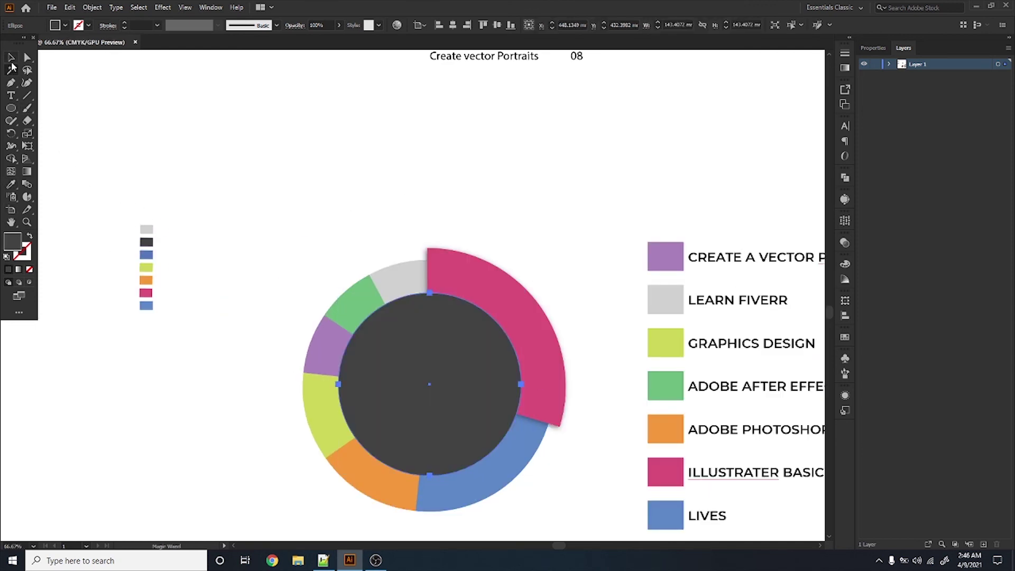
click(311, 173)
Copy the 100+ VIDEOS logo into the circle, enlarge it and centre-align both.
scroll(550, 367, down, 1)
scroll(541, 392, down, 1)
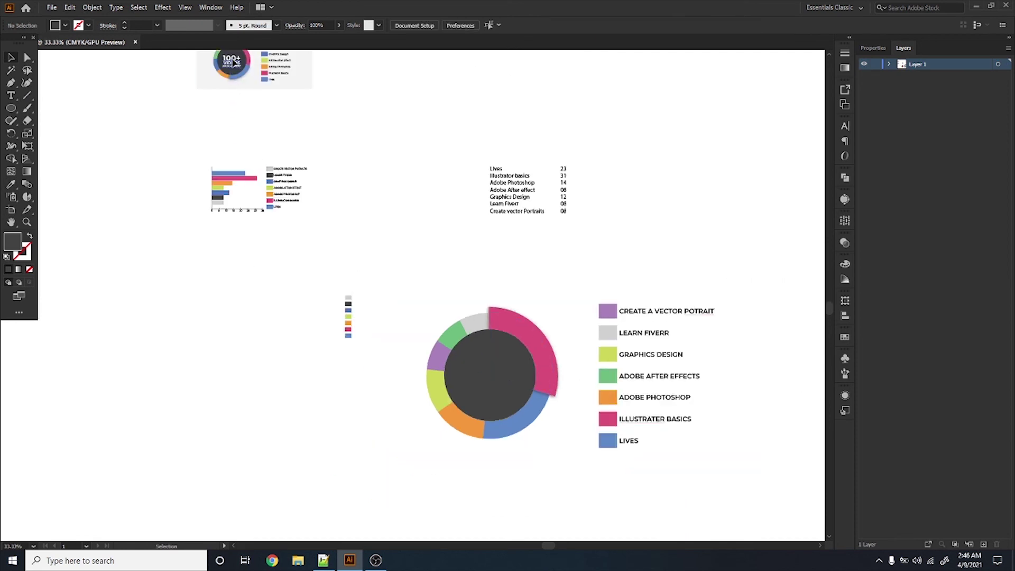
drag(233, 63, 484, 379)
scroll(497, 382, up, 2)
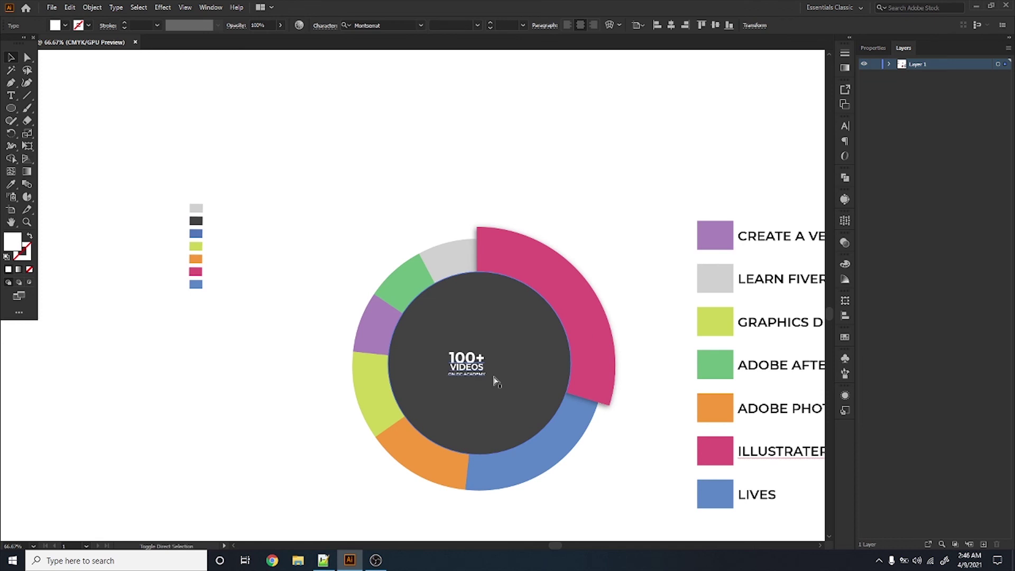
mouse_move(486, 350)
mouse_down()
mouse_move(540, 312)
mouse_move(528, 320)
mouse_up()
shift+click(489, 310)
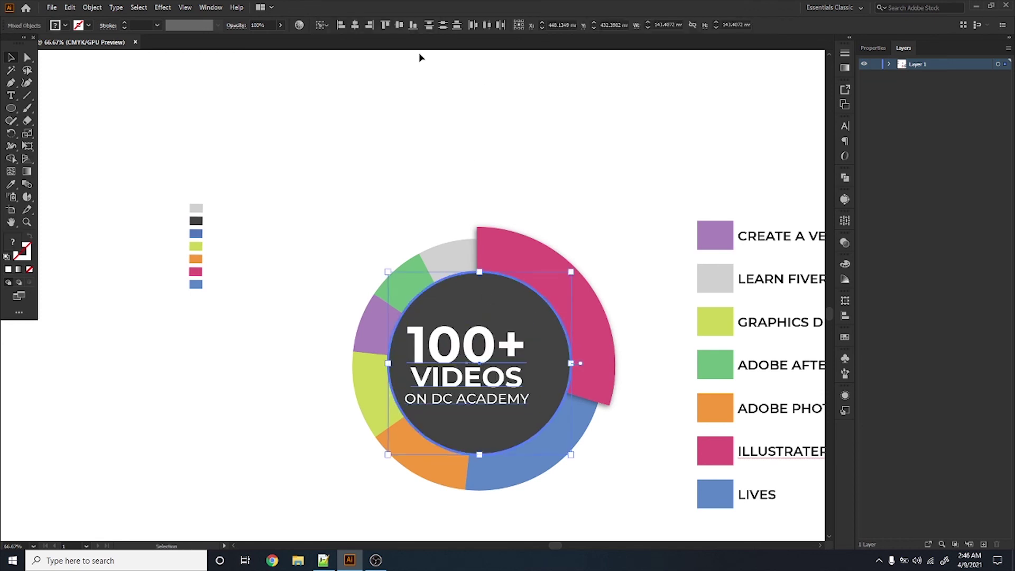
click(355, 25)
click(399, 25)
click(469, 117)
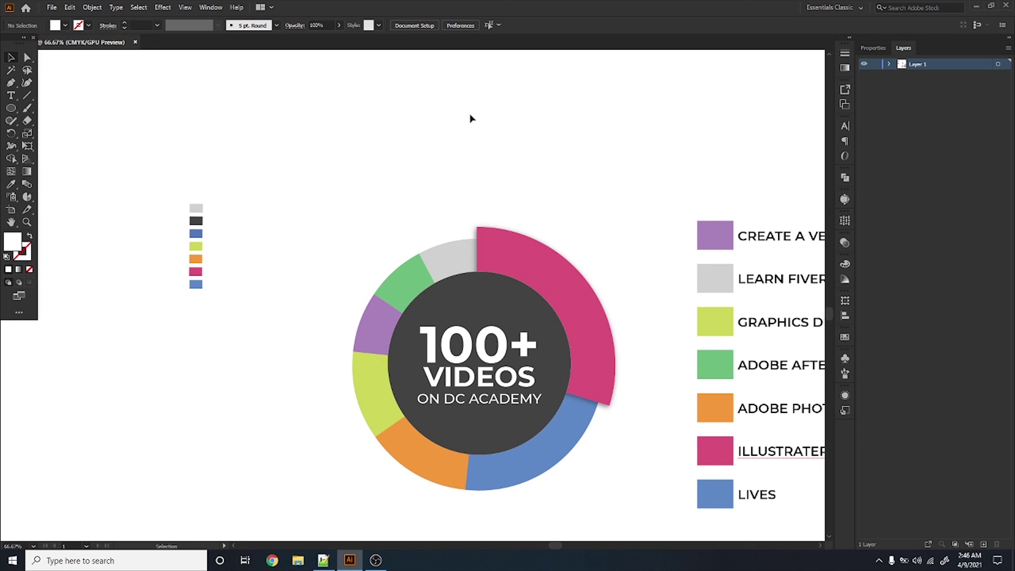
Try matching the lower lines to the '100+ VIDEOS' style with the Eyedropper, undo to white circle with dark text, then deselect.
click(453, 343)
click(11, 184)
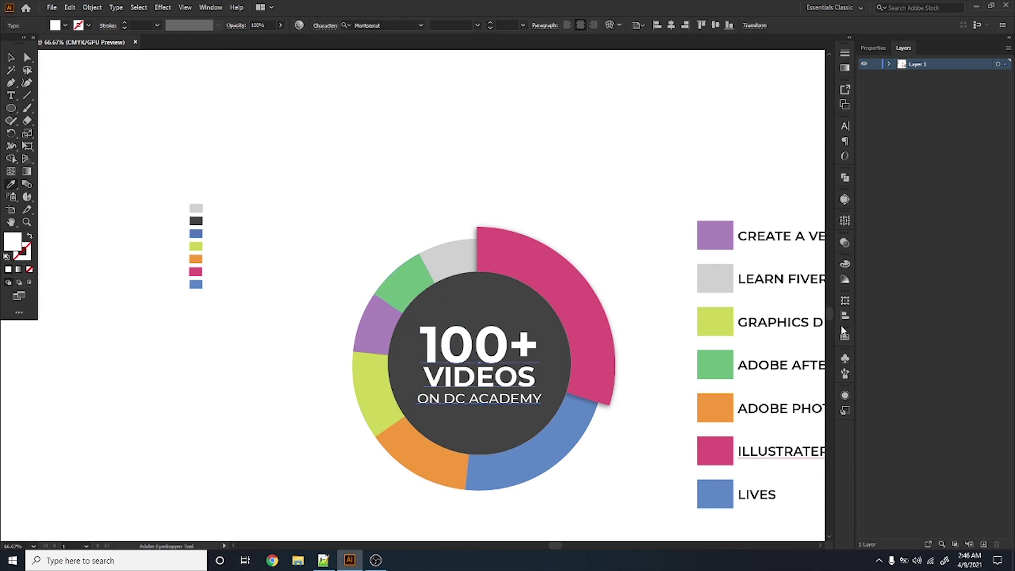
click(525, 325)
key(ctrl+z)
key(ctrl+z)
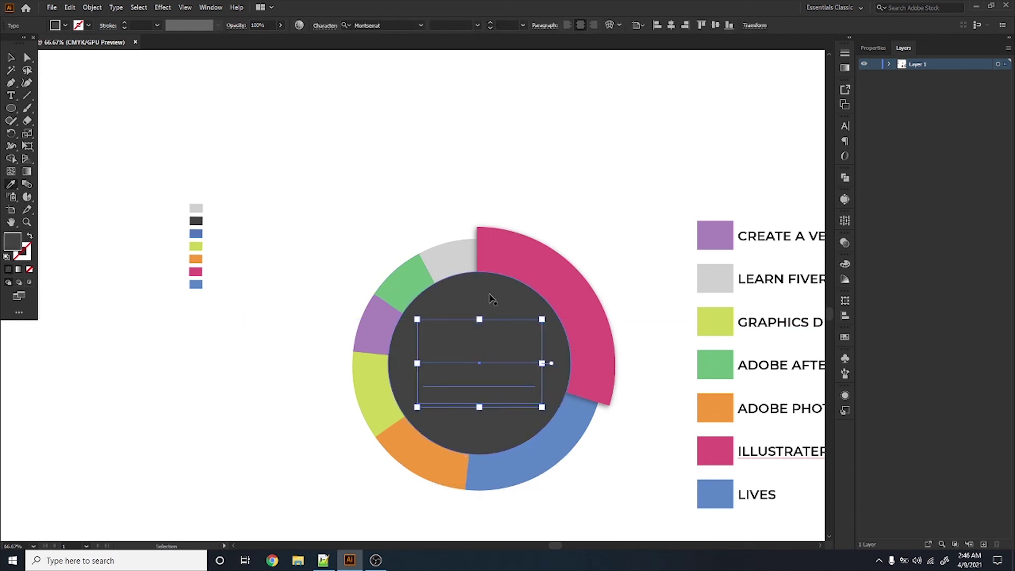
key(ctrl+z)
key(ctrl+z)
key(v)
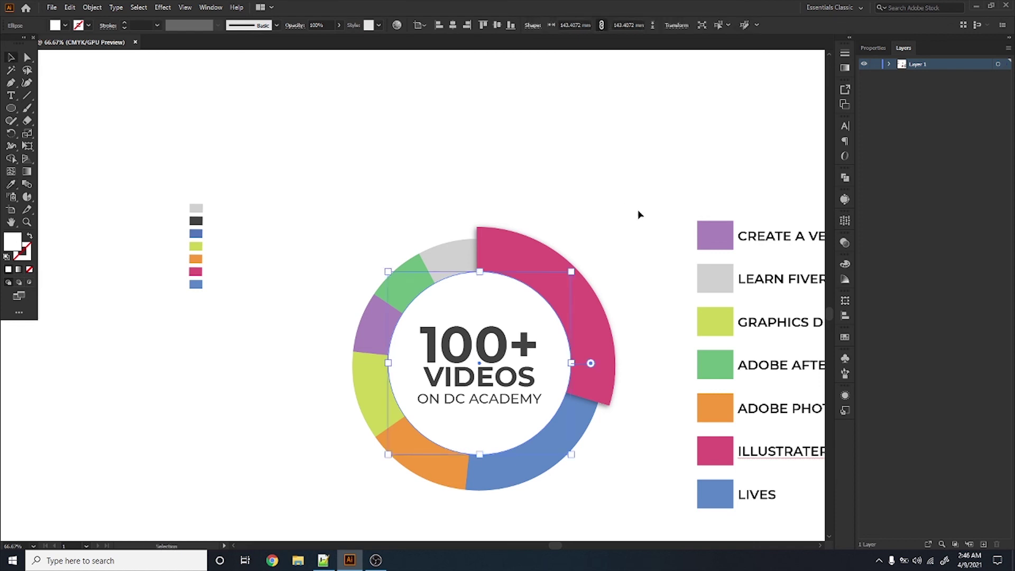
click(638, 215)
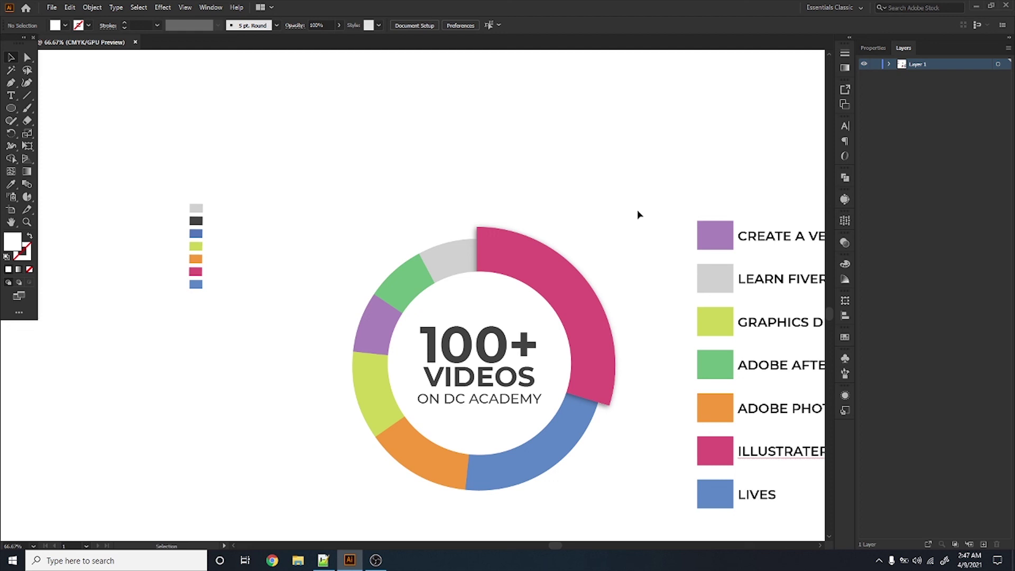
In the donut graph's data table, replace the Illustrator basics value 31.00 with 10.
click(595, 296)
right_click(593, 299)
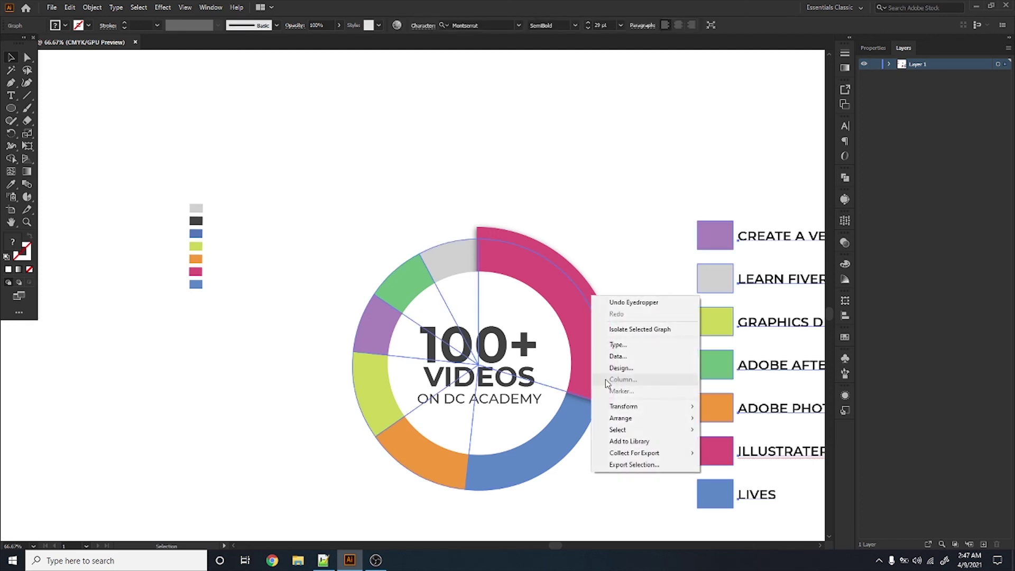
click(636, 357)
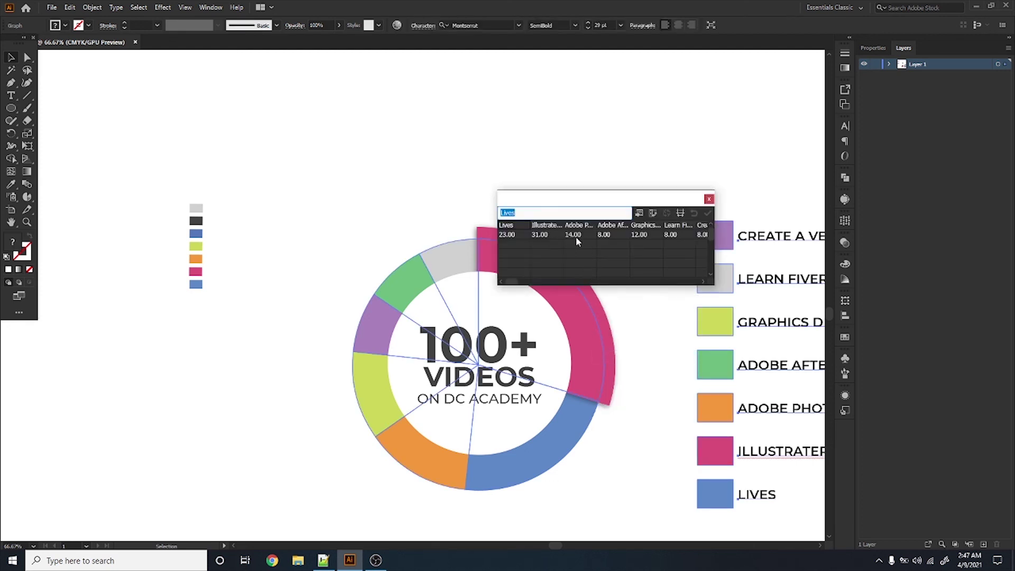
click(550, 234)
text(10)
key(Return)
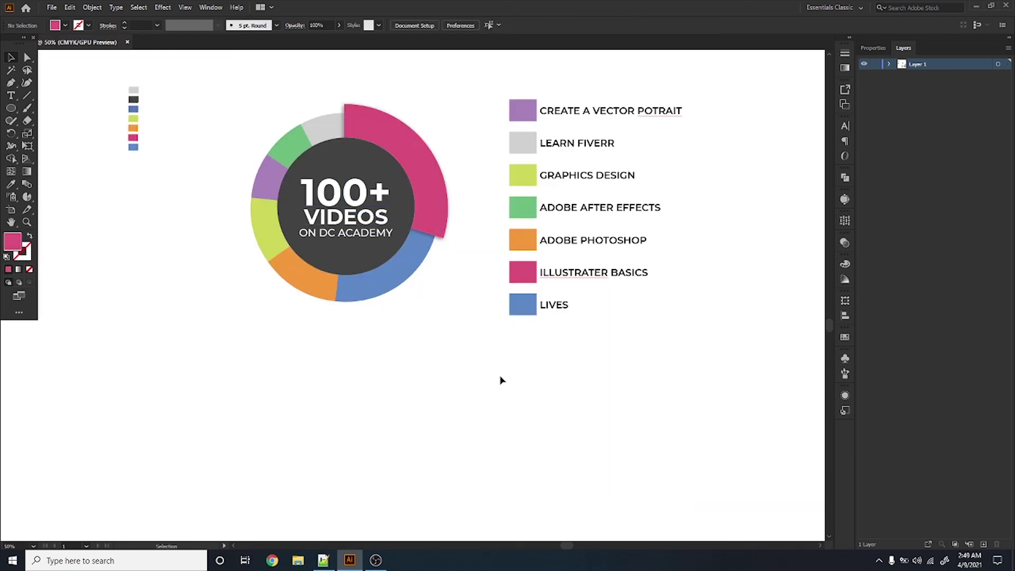
Zoom the view onto the finished reference donut chart and its legend at the top artboard.
scroll(494, 373, down, 3)
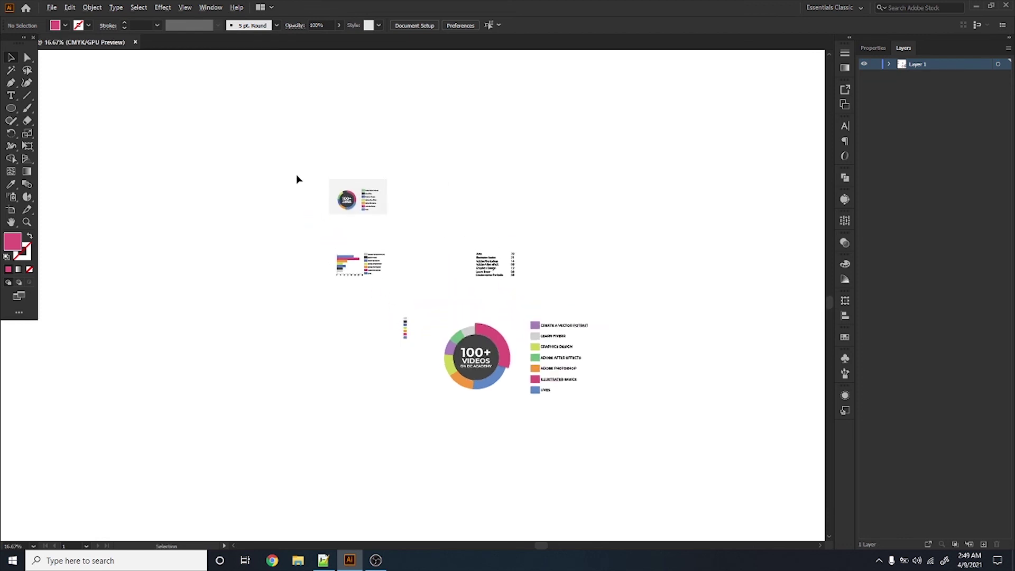
scroll(296, 175, up, 3)
scroll(507, 292, up, 2)
scroll(506, 292, up, 2)
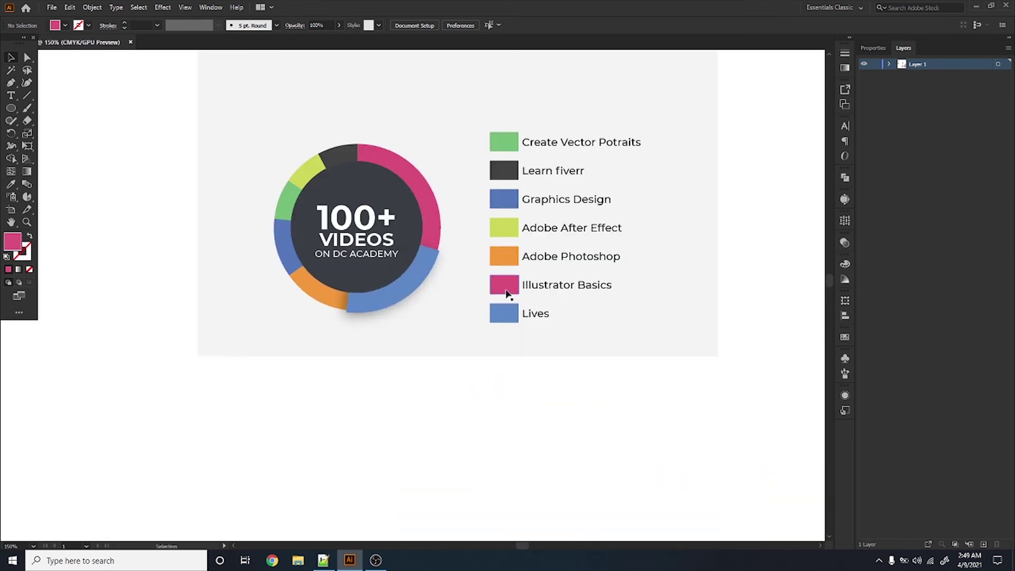